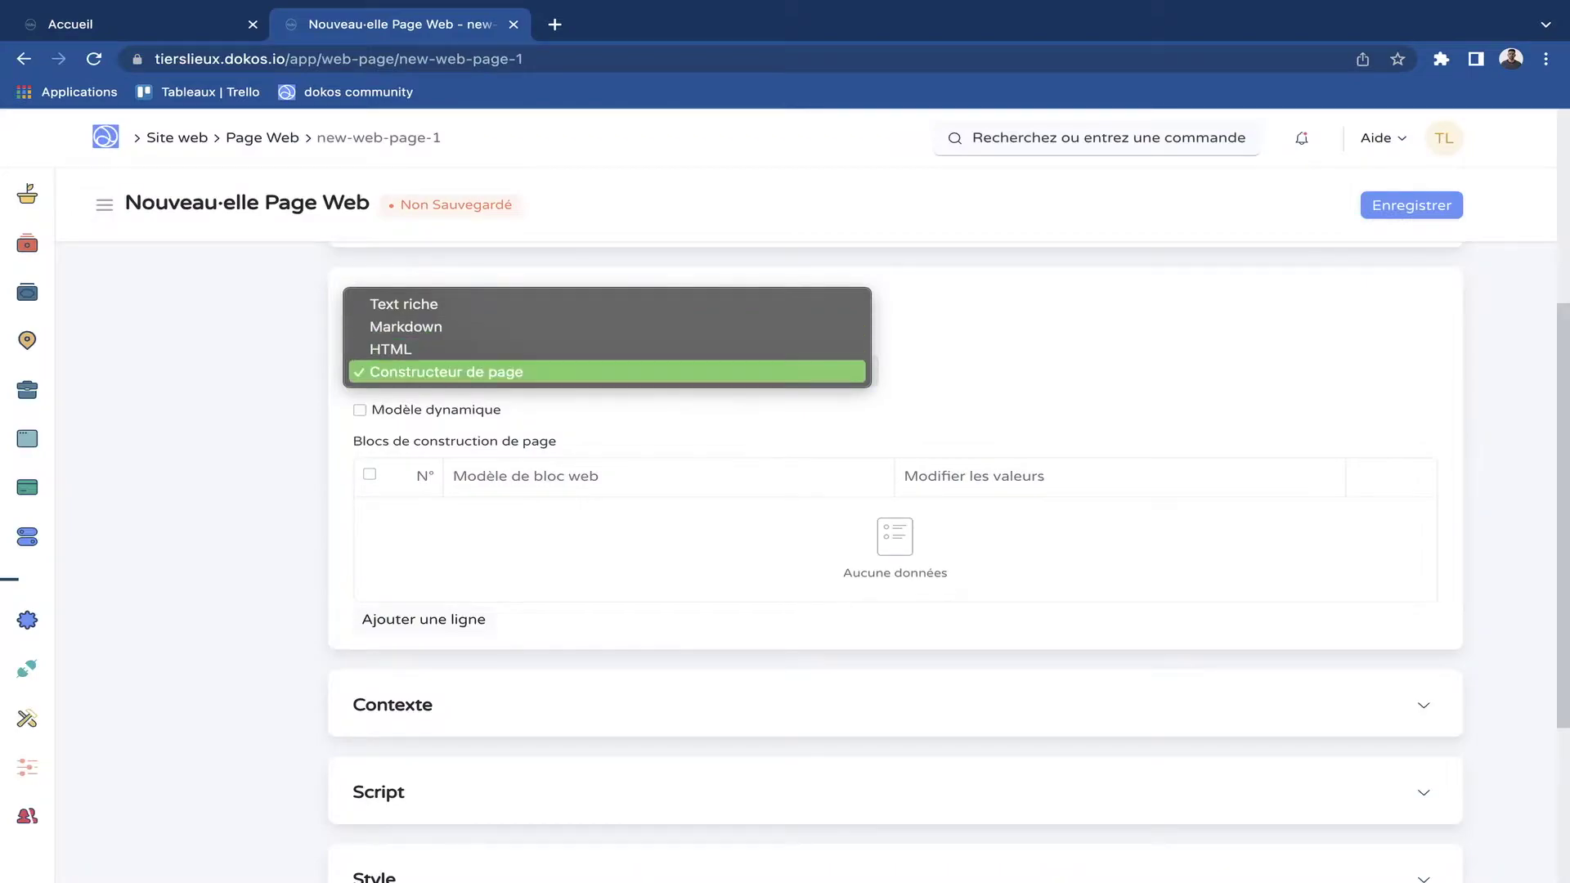
Change the new web page's content type to Text riche.
key("Return")
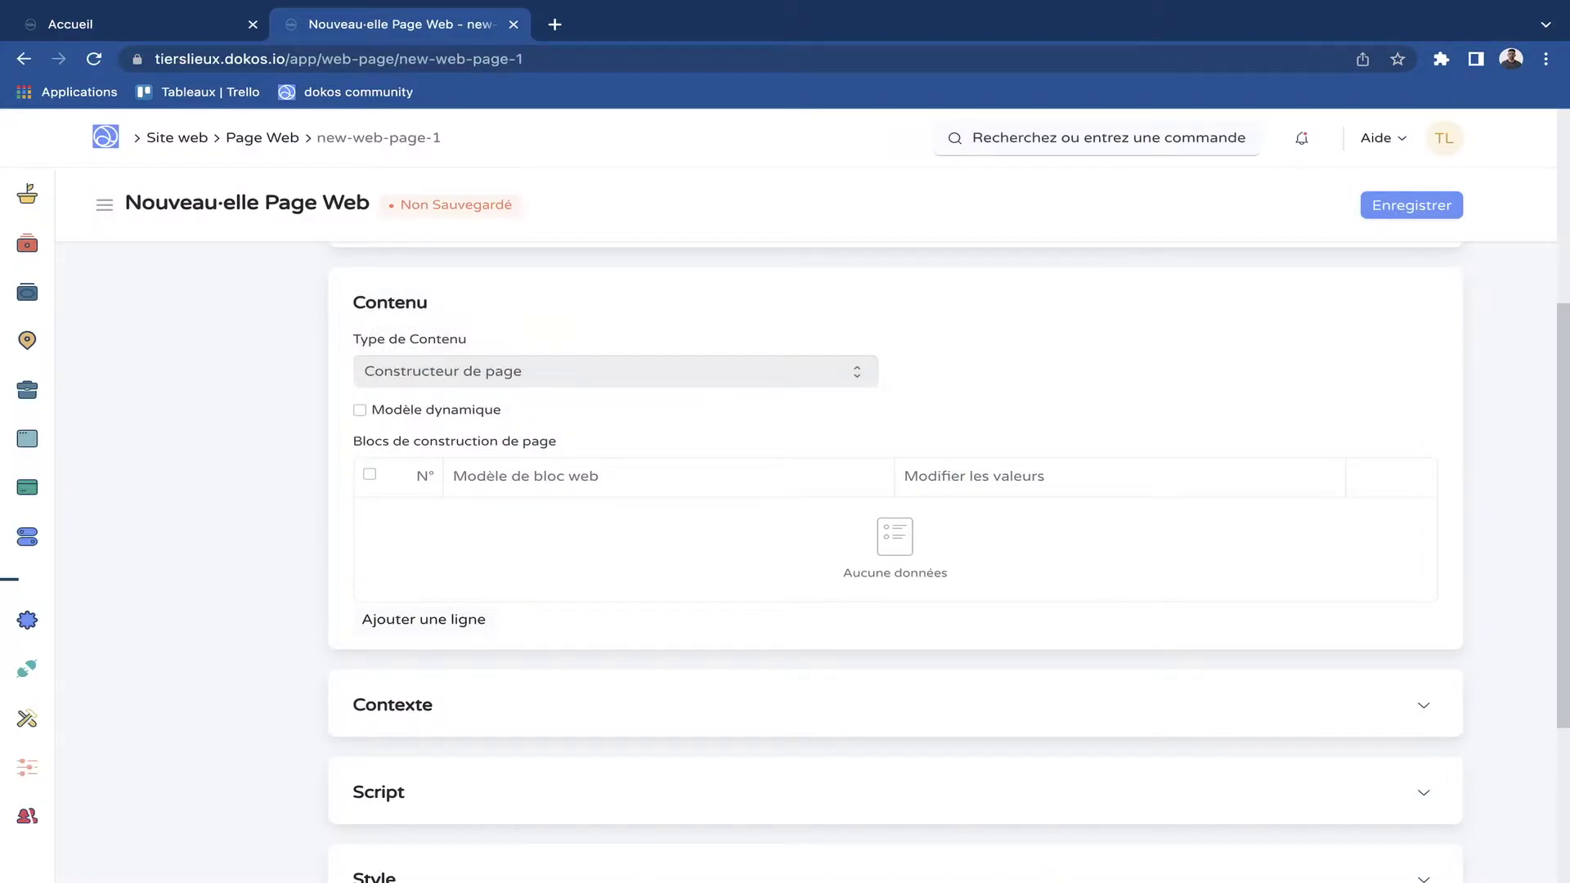
left_click(491, 371)
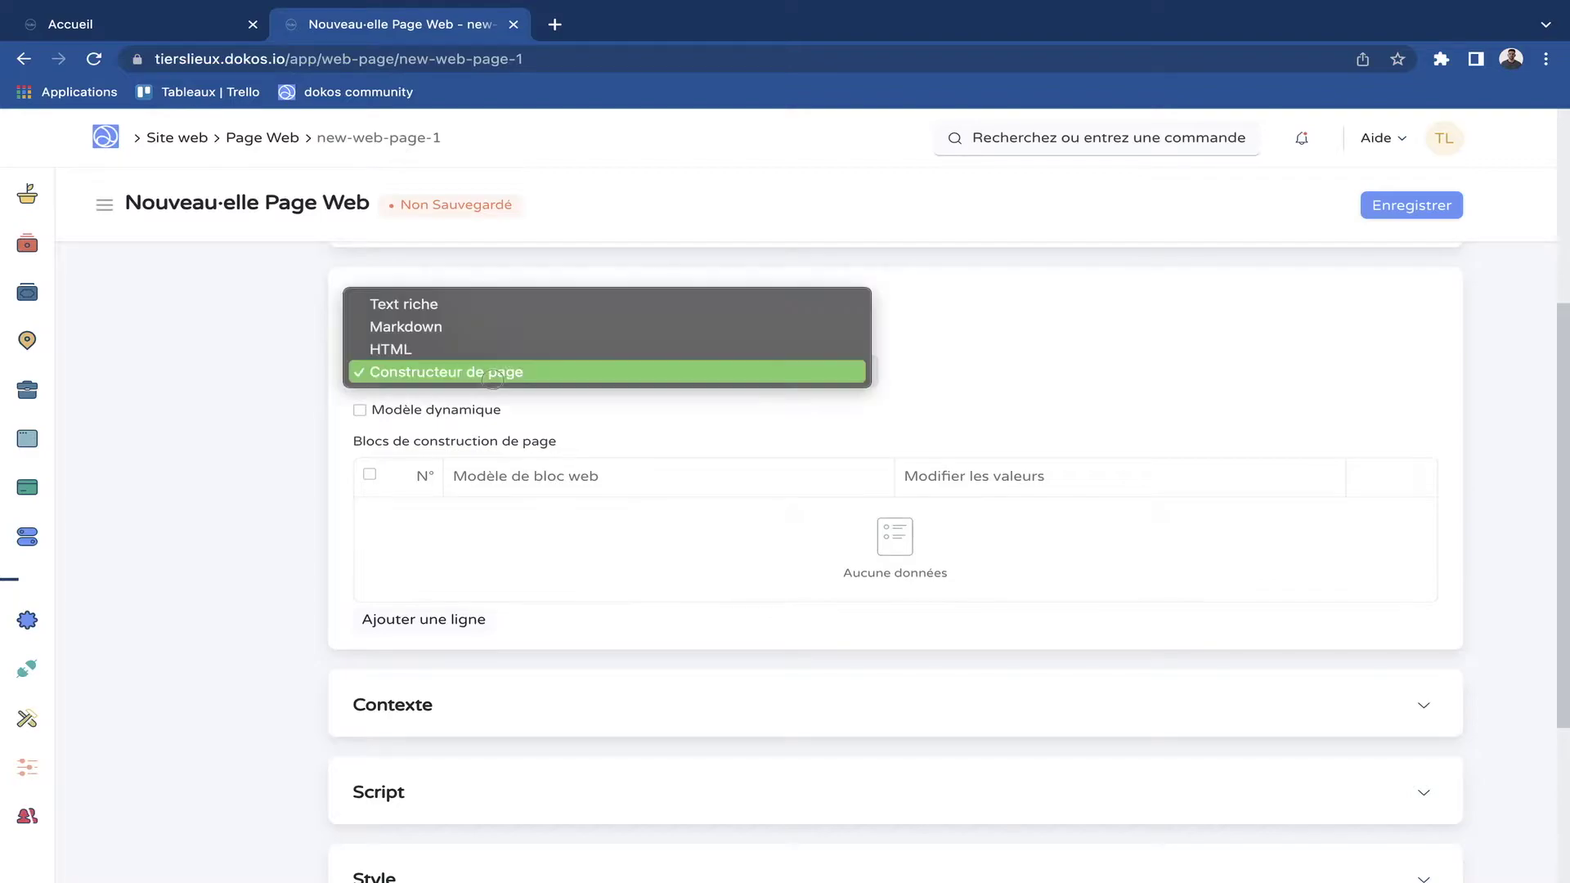
left_click(490, 303)
key("Return")
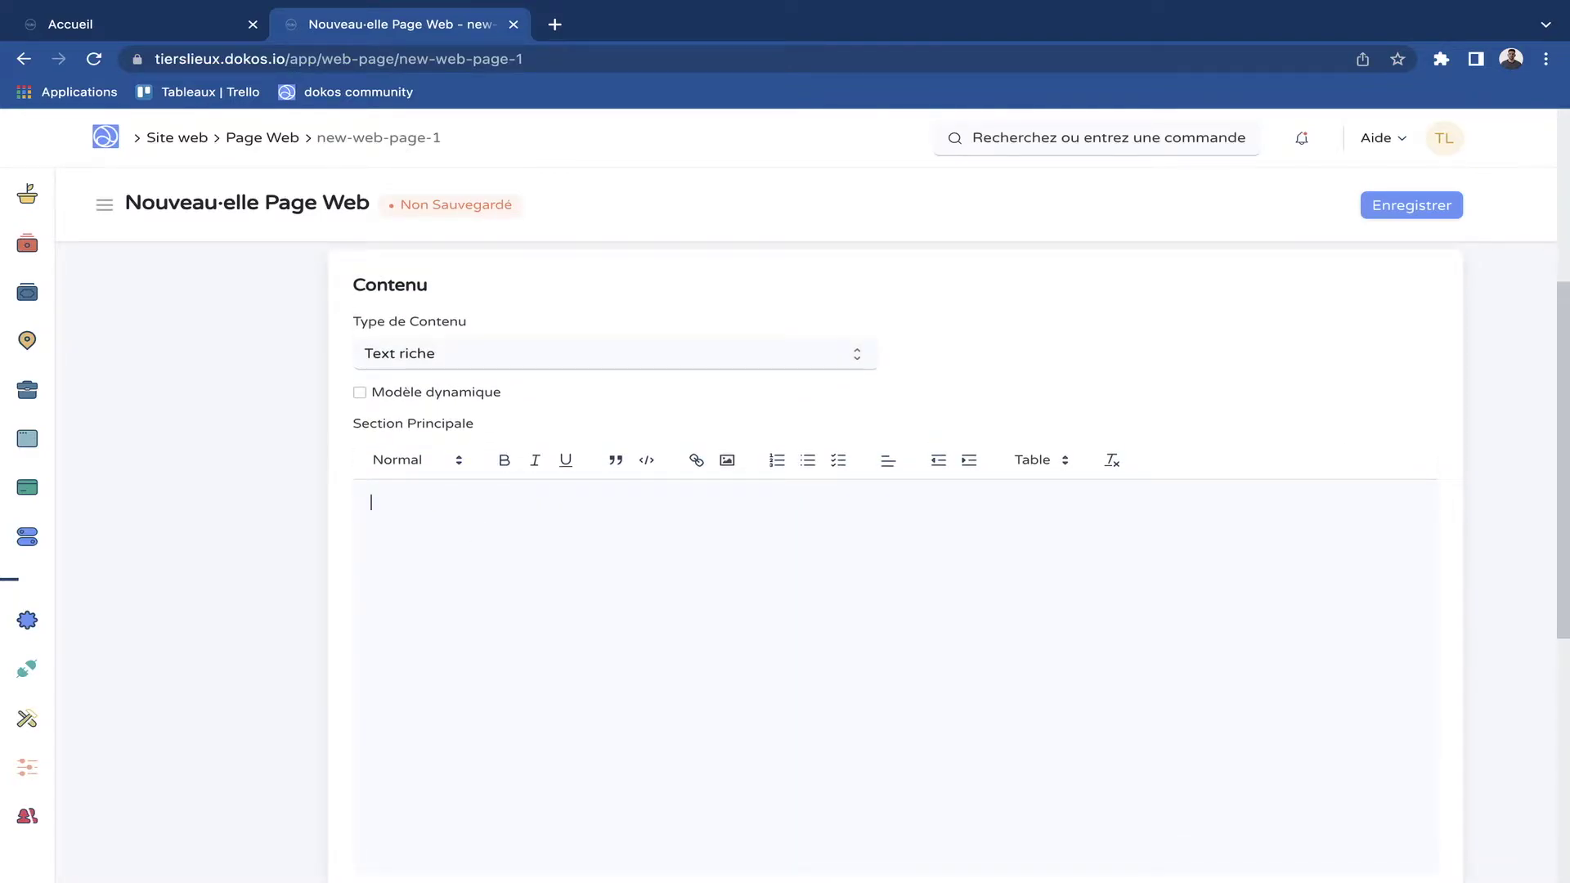
Try the Markdown and HTML content types, finishing with the content type set to Constructeur de page.
key("space")
key("Down")
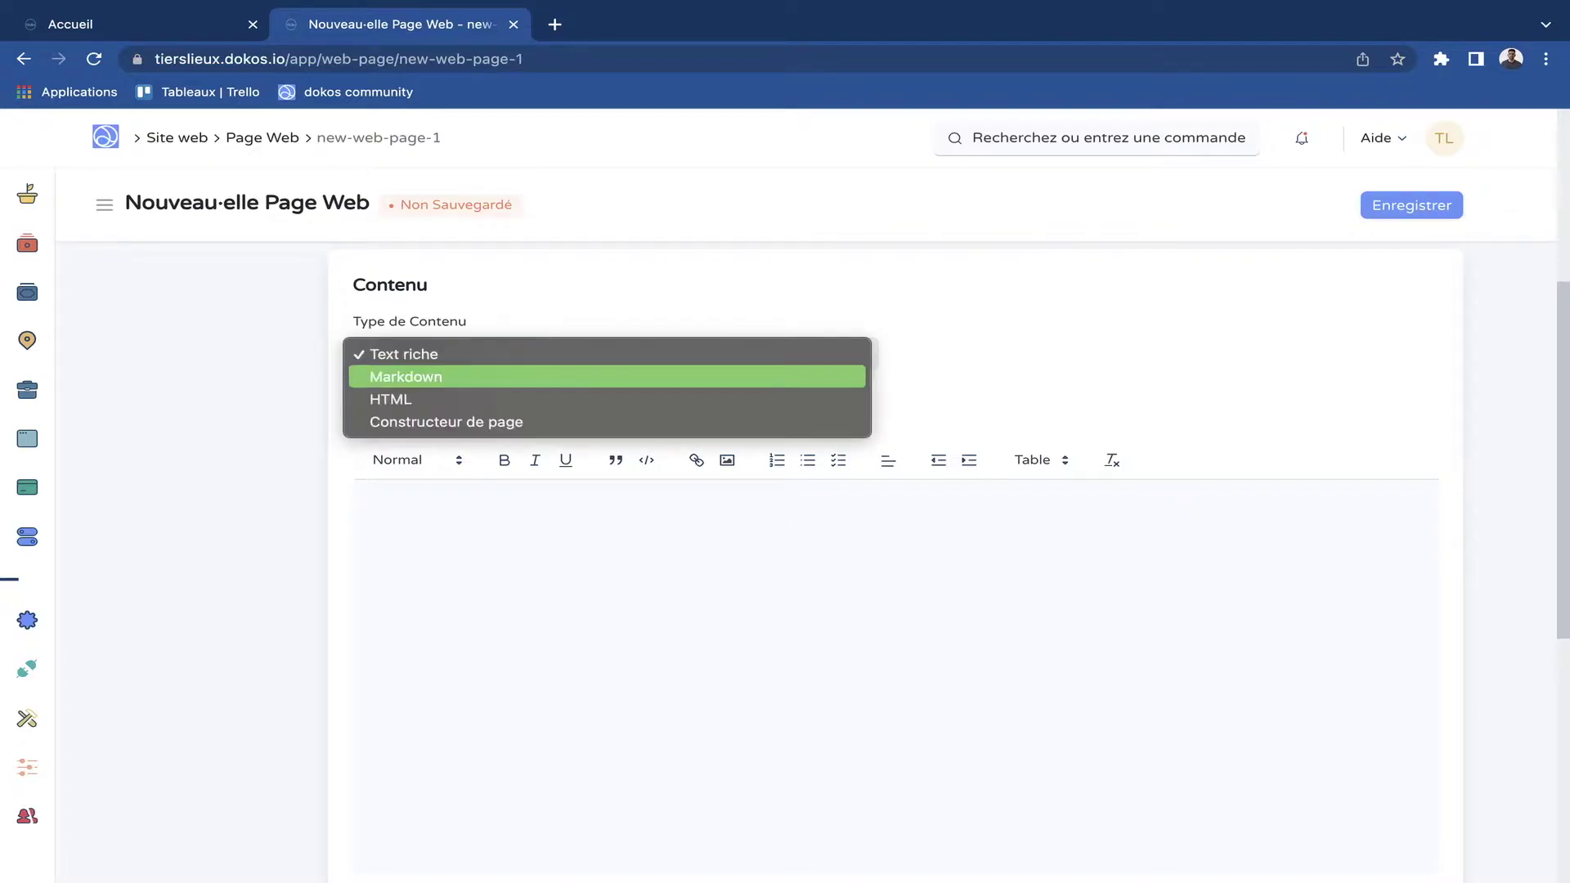
key("Return")
key("space")
key("Down")
key("Return")
key("Down")
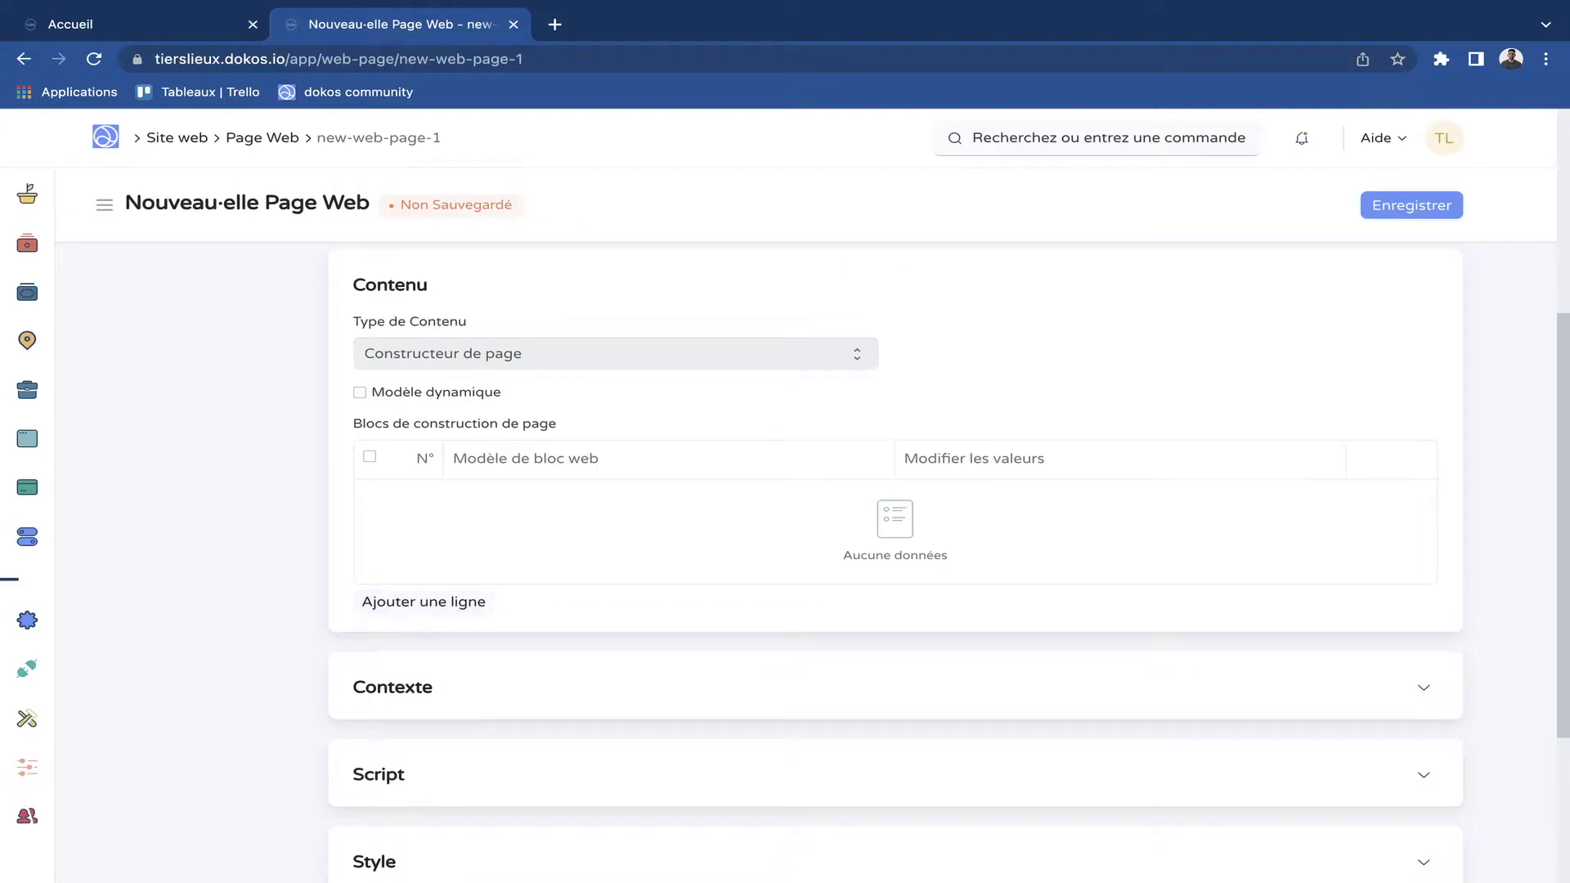
Expand the Contexte, Script and Style sections of the web page form and examine their code fields and options.
scroll(895, 532, "down", 2)
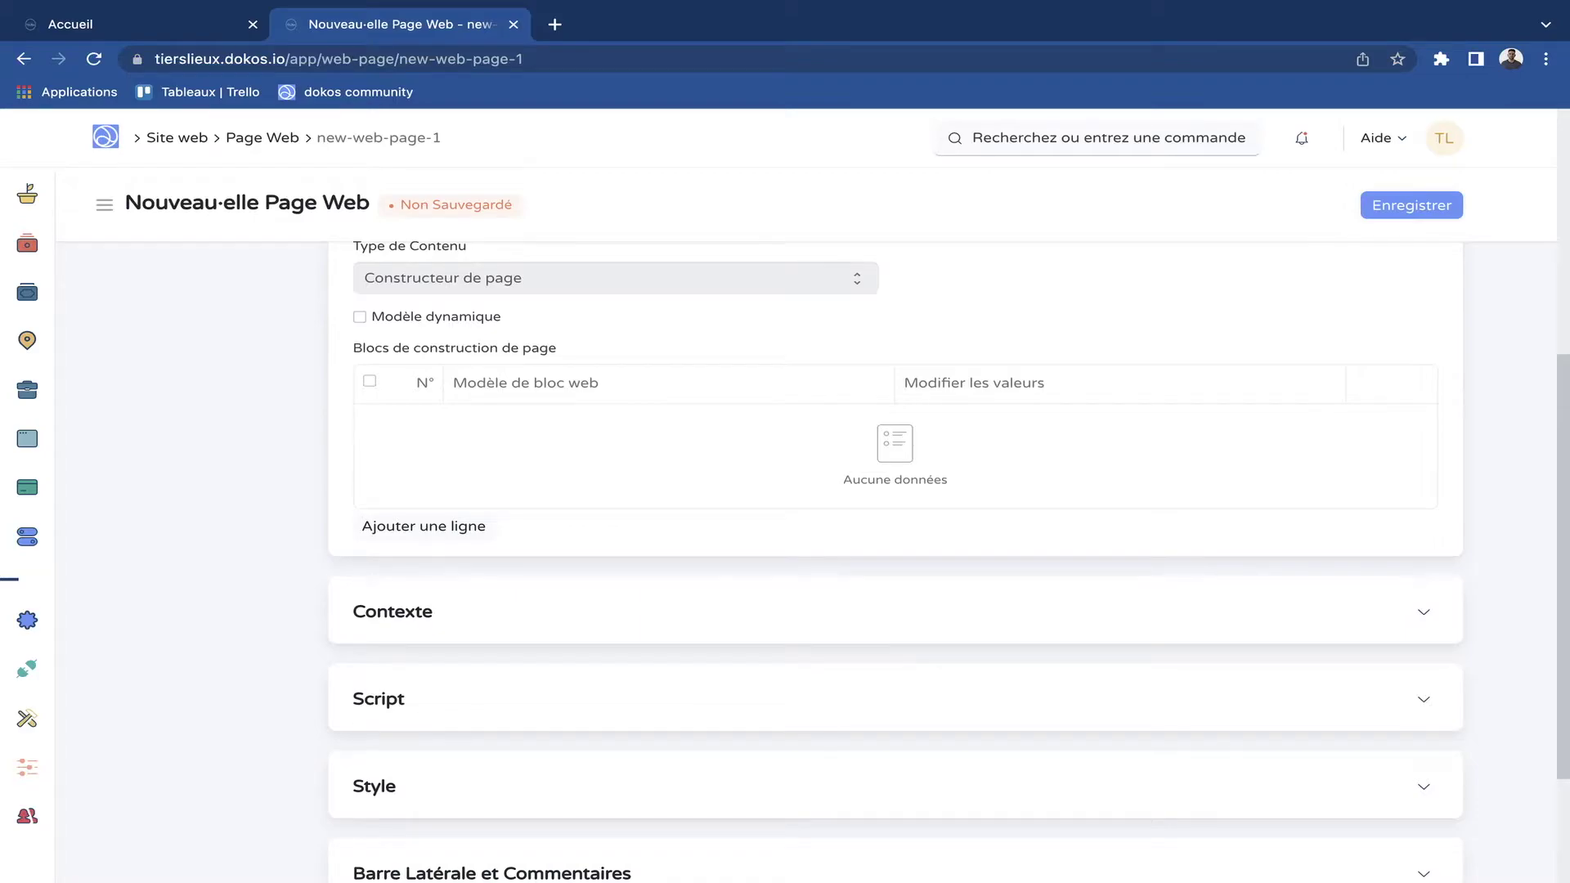
left_click(392, 612)
scroll(895, 531, "down", 3)
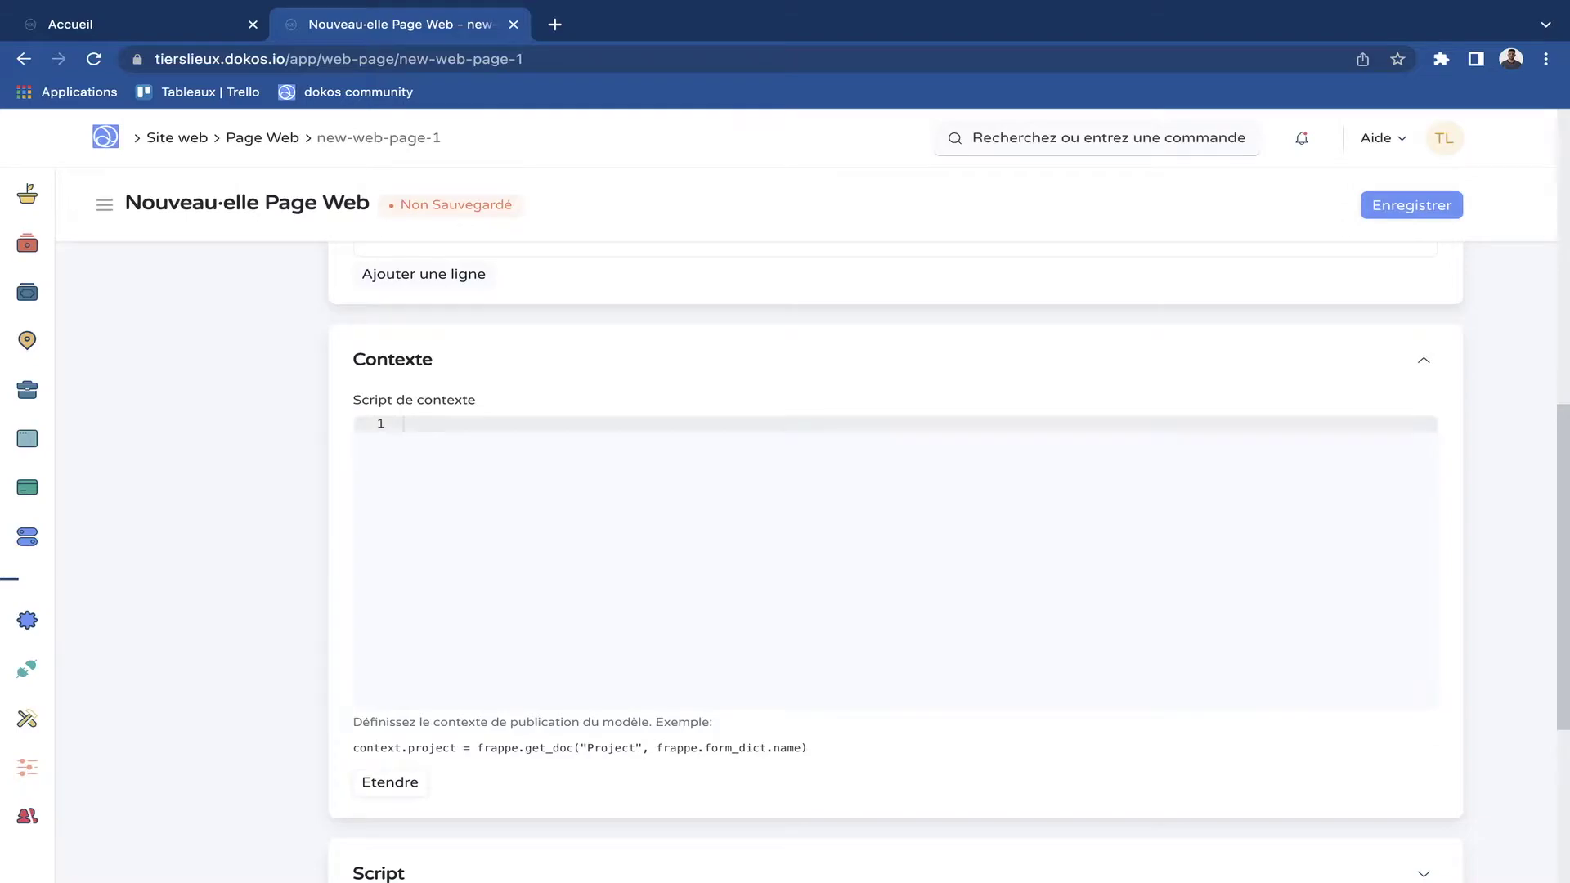
scroll(487, 553, "down", 4)
left_click(488, 553)
scroll(487, 554, "down", 2)
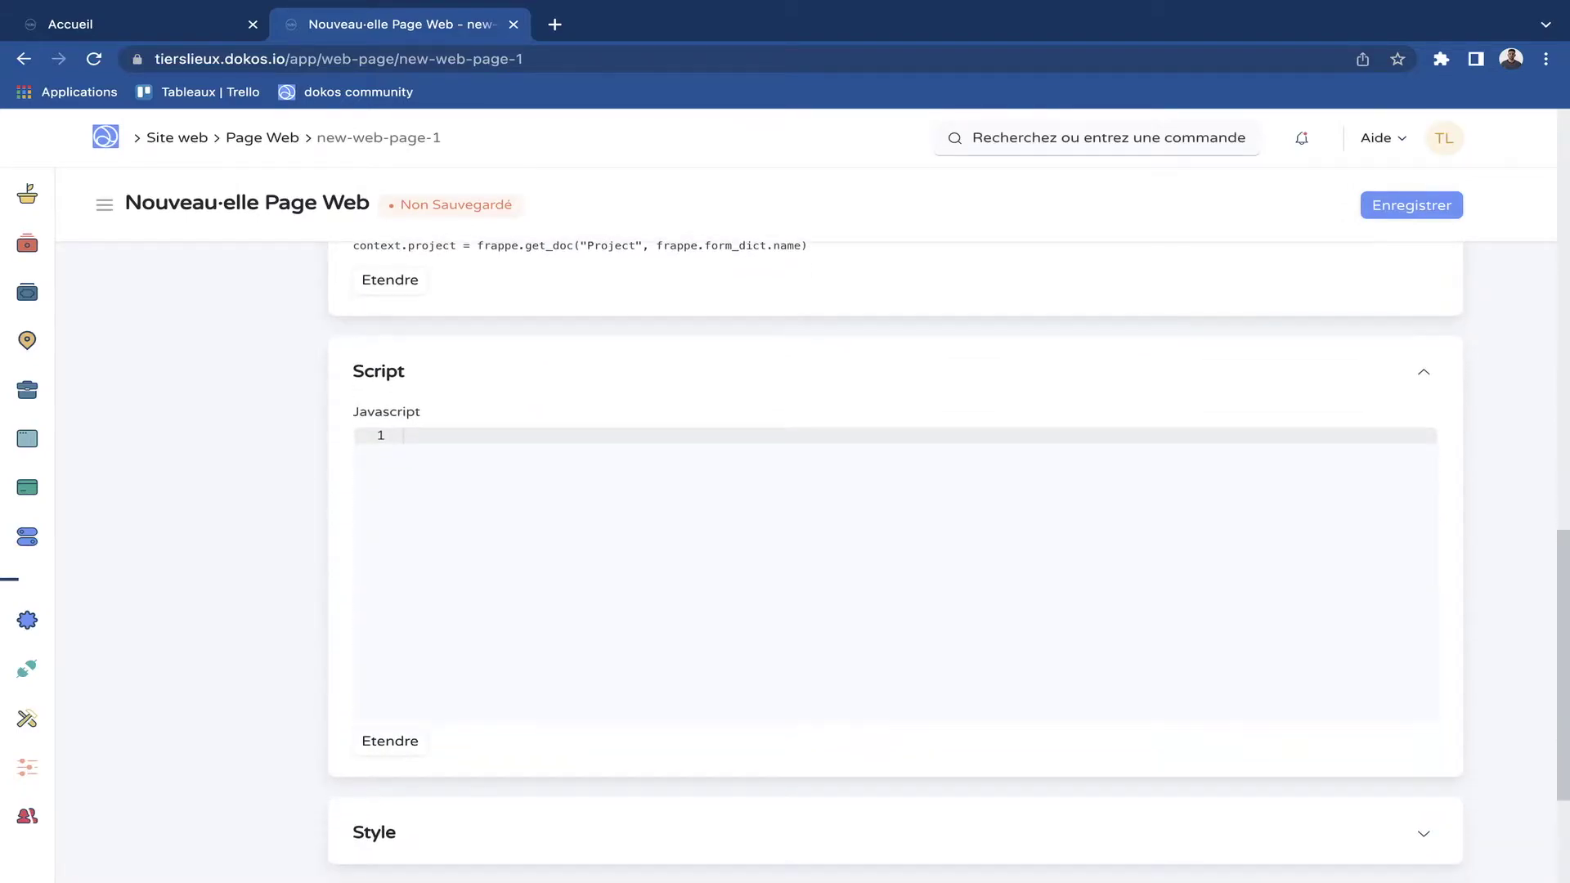
left_click(374, 832)
scroll(895, 560, "down", 6)
scroll(895, 560, "up", 1)
scroll(895, 560, "down", 1)
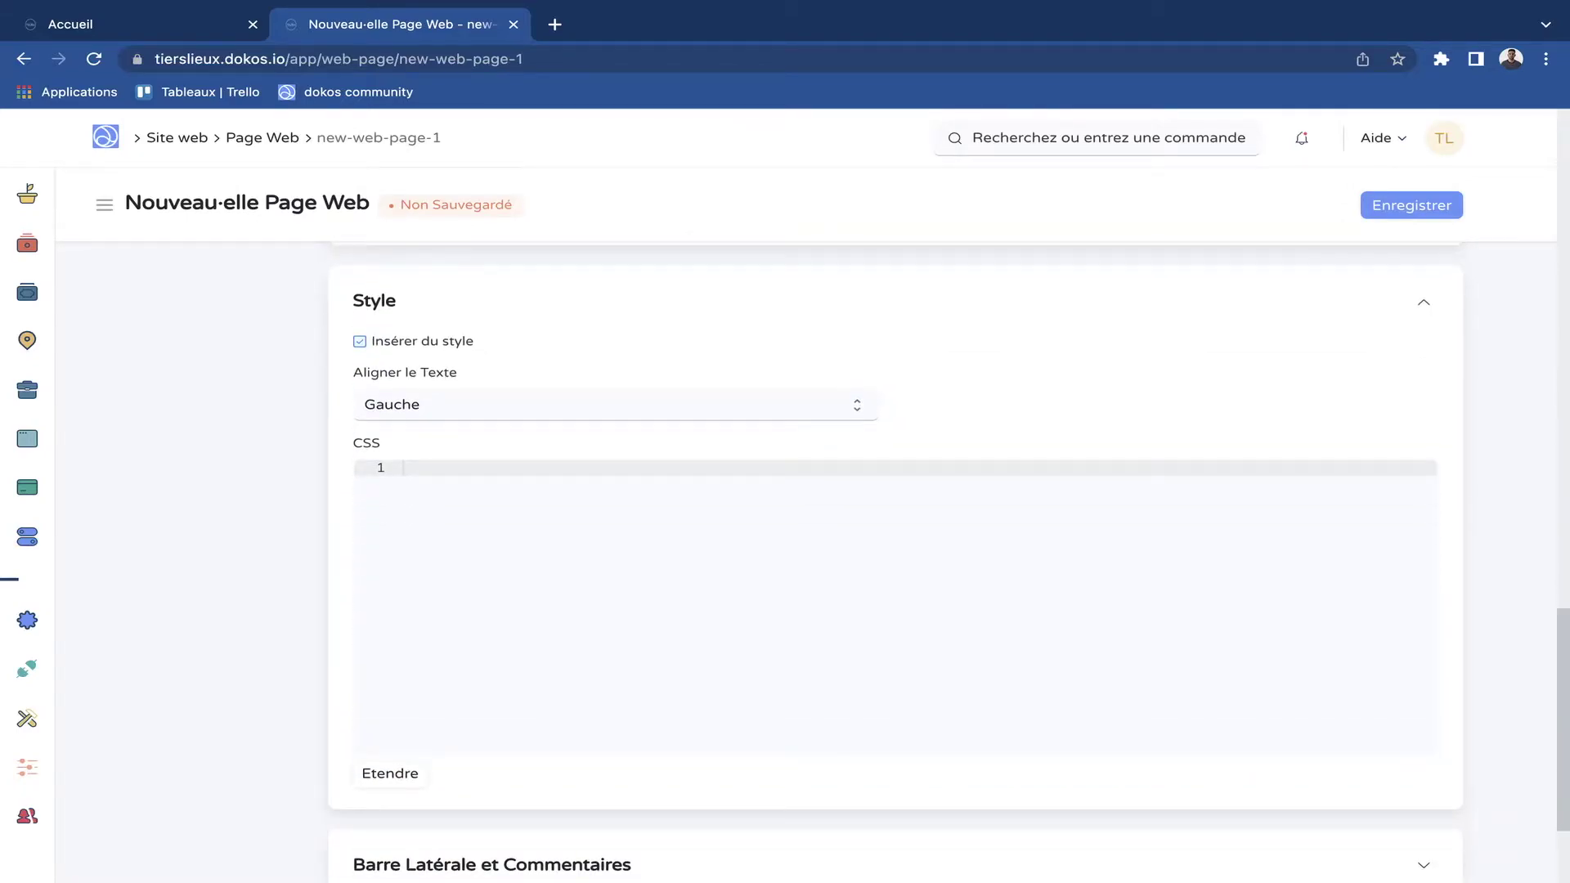
scroll(895, 531, "up", 5)
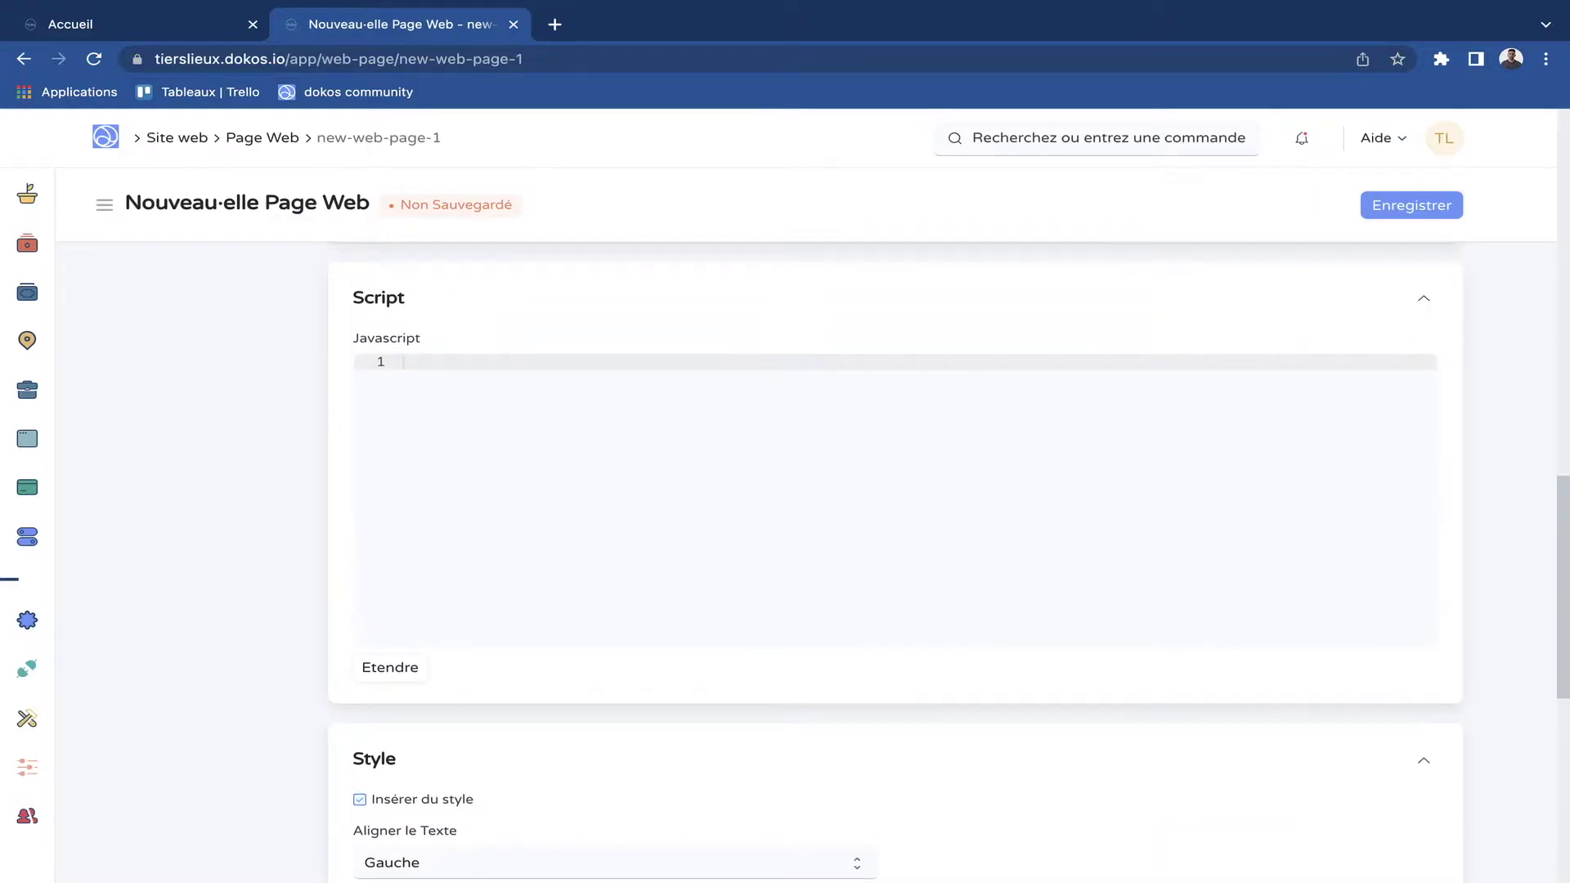
scroll(895, 532, "up", 2)
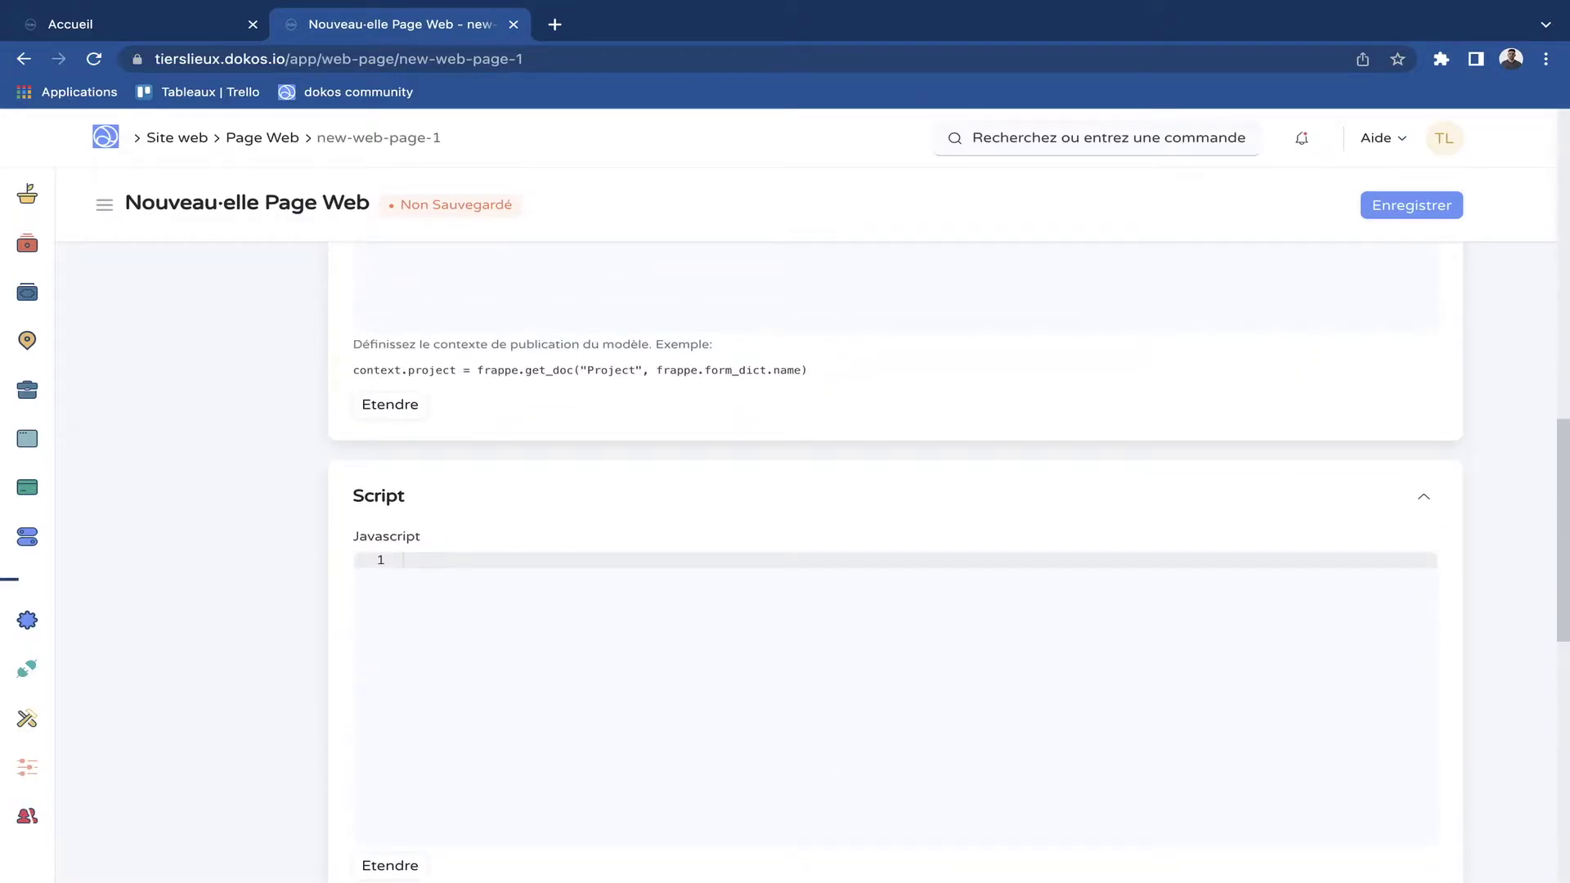
Open the website settings and compare the top bar items under Barre de navigation with the public home page's menu.
key("ctrl+shift+Tab")
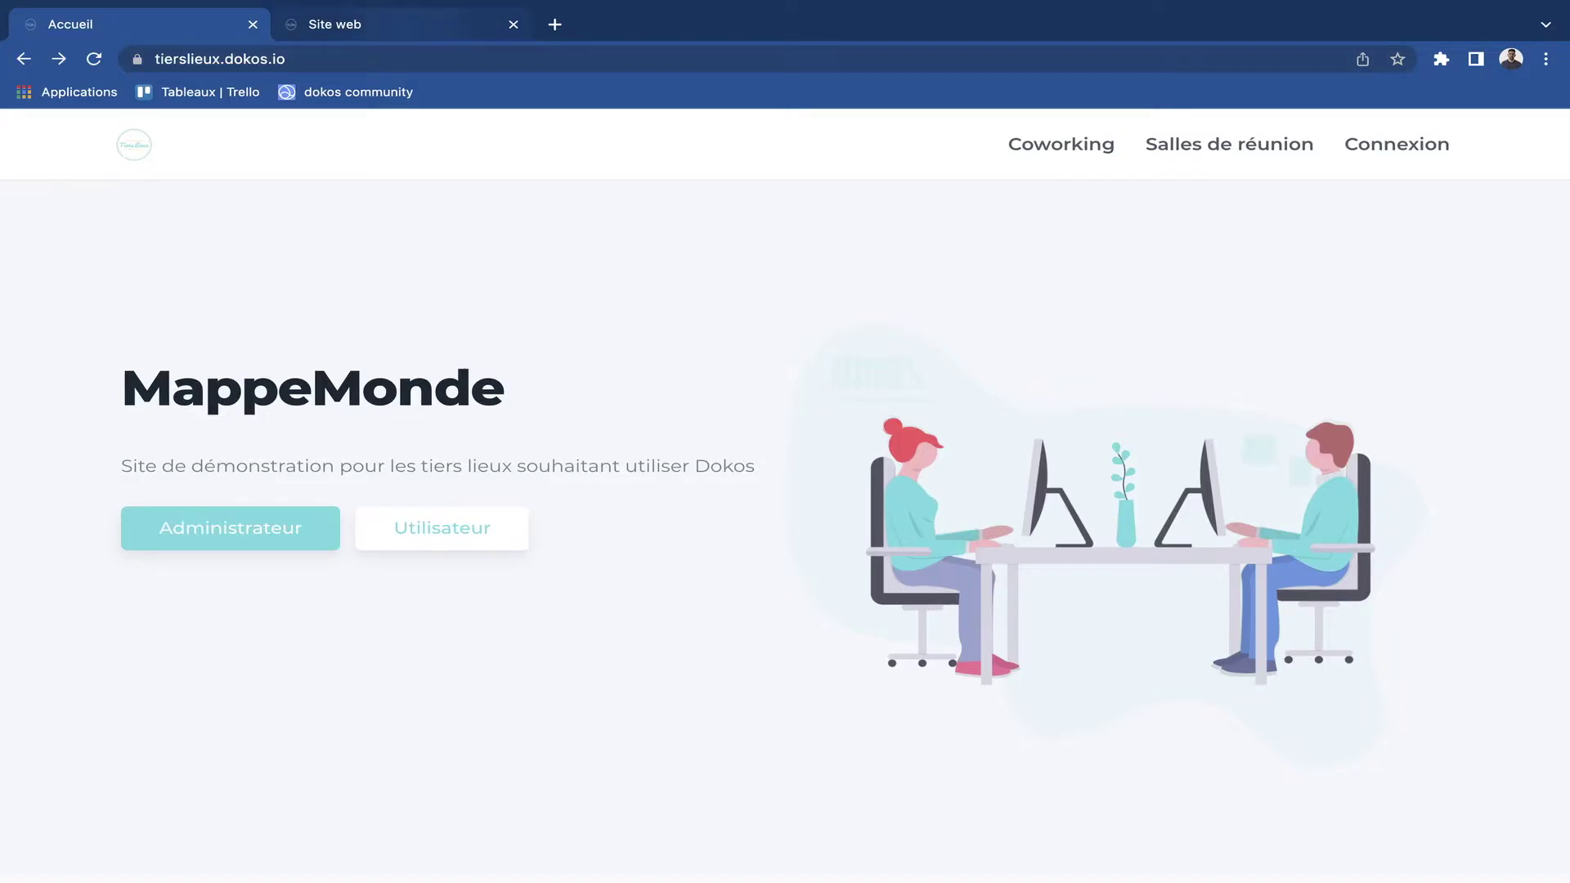
left_click(344, 24)
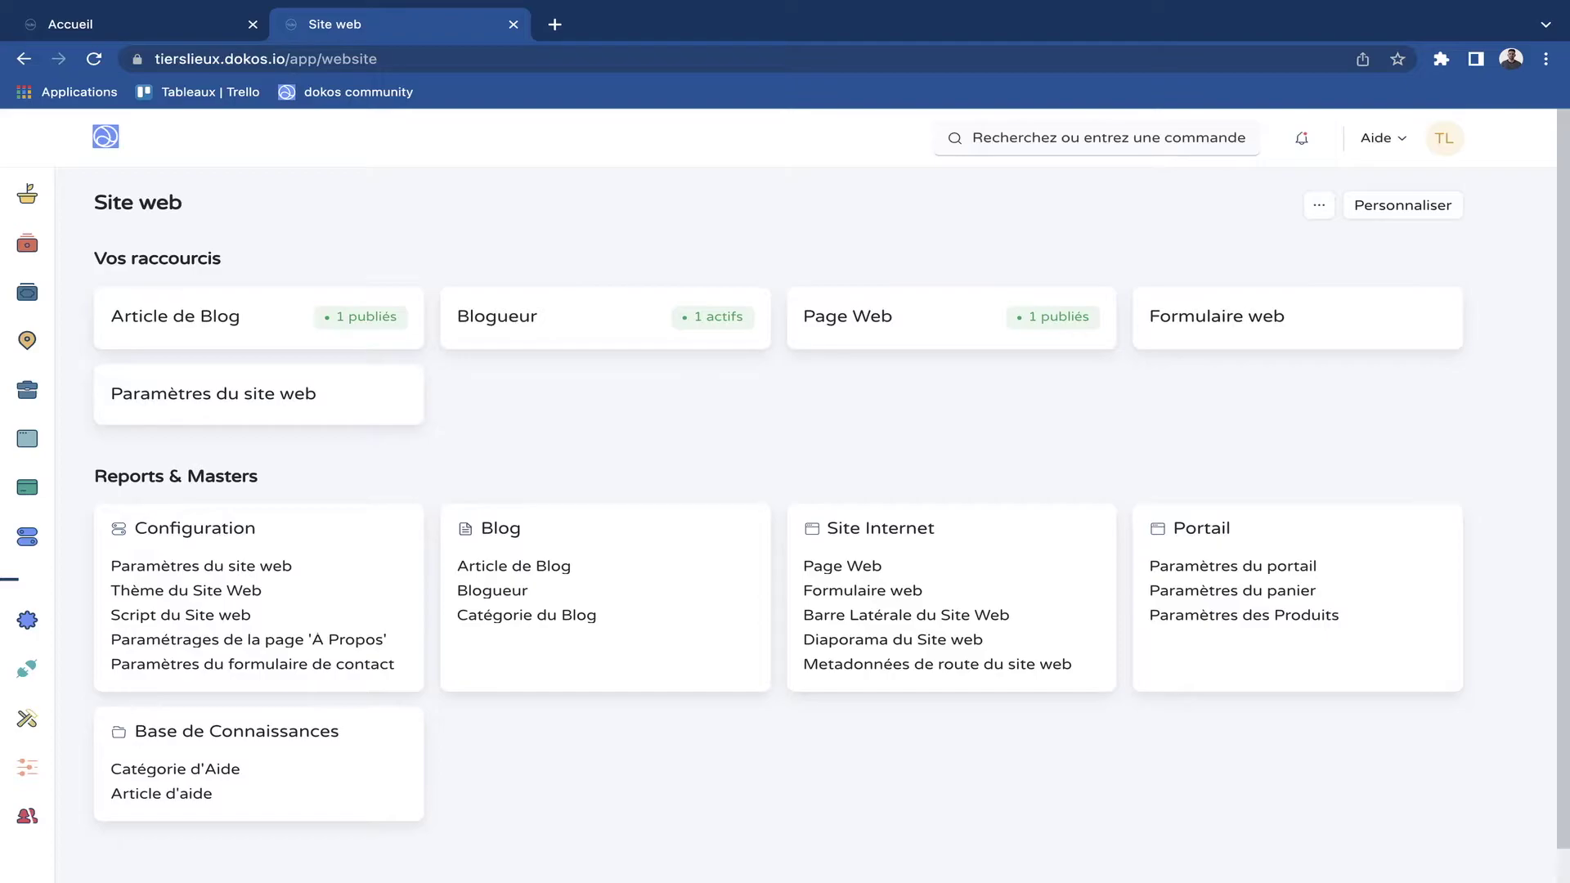
left_click_drag(147, 529, 244, 528)
left_click(200, 566)
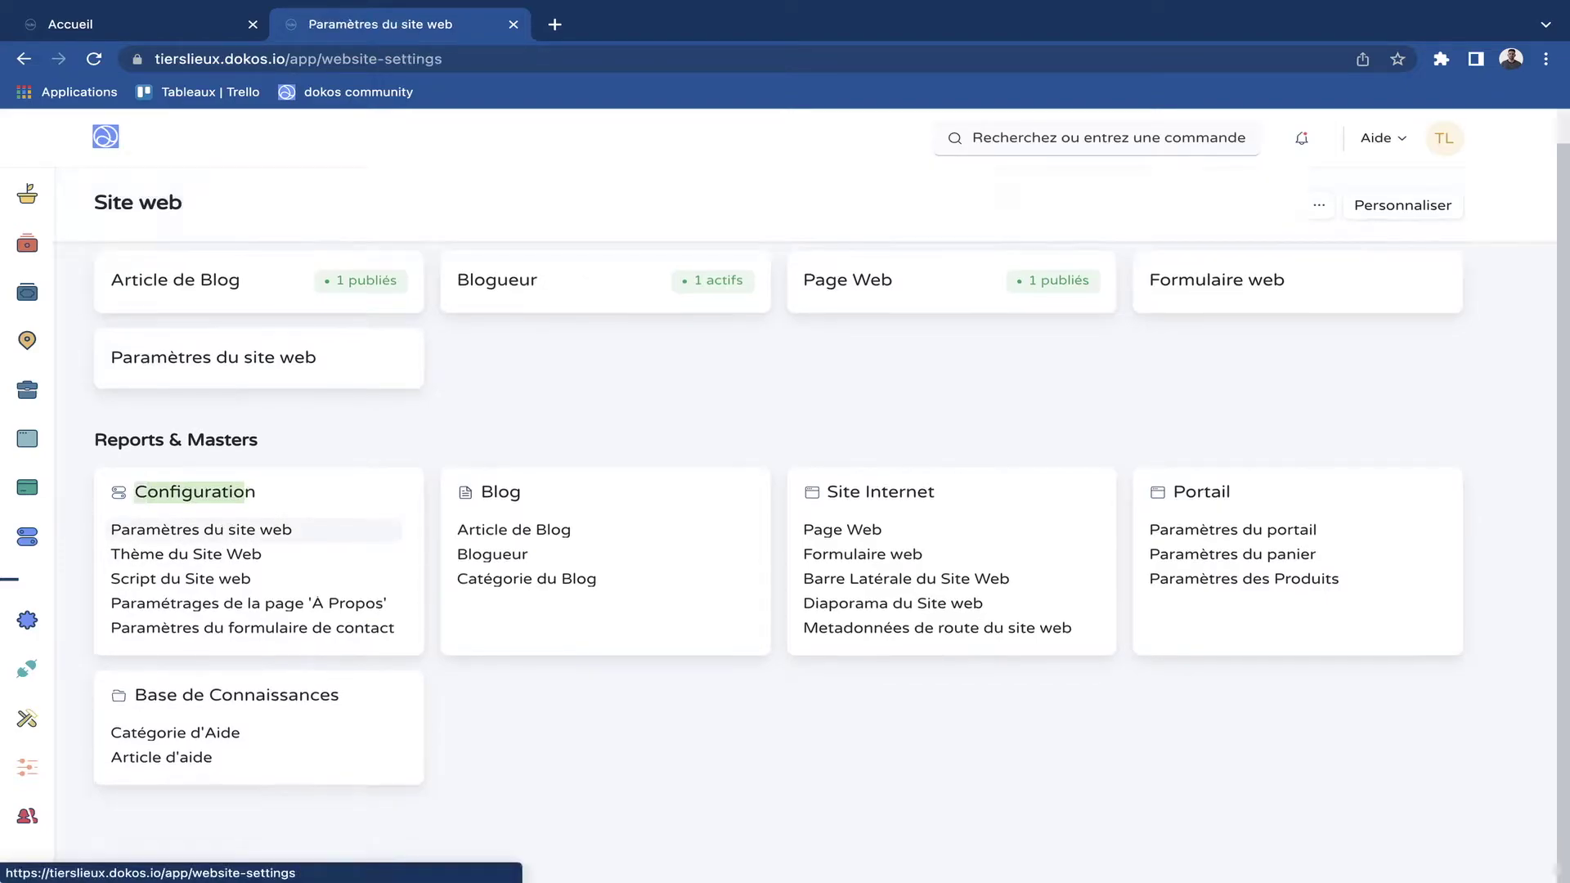
scroll(896, 491, "down", 3)
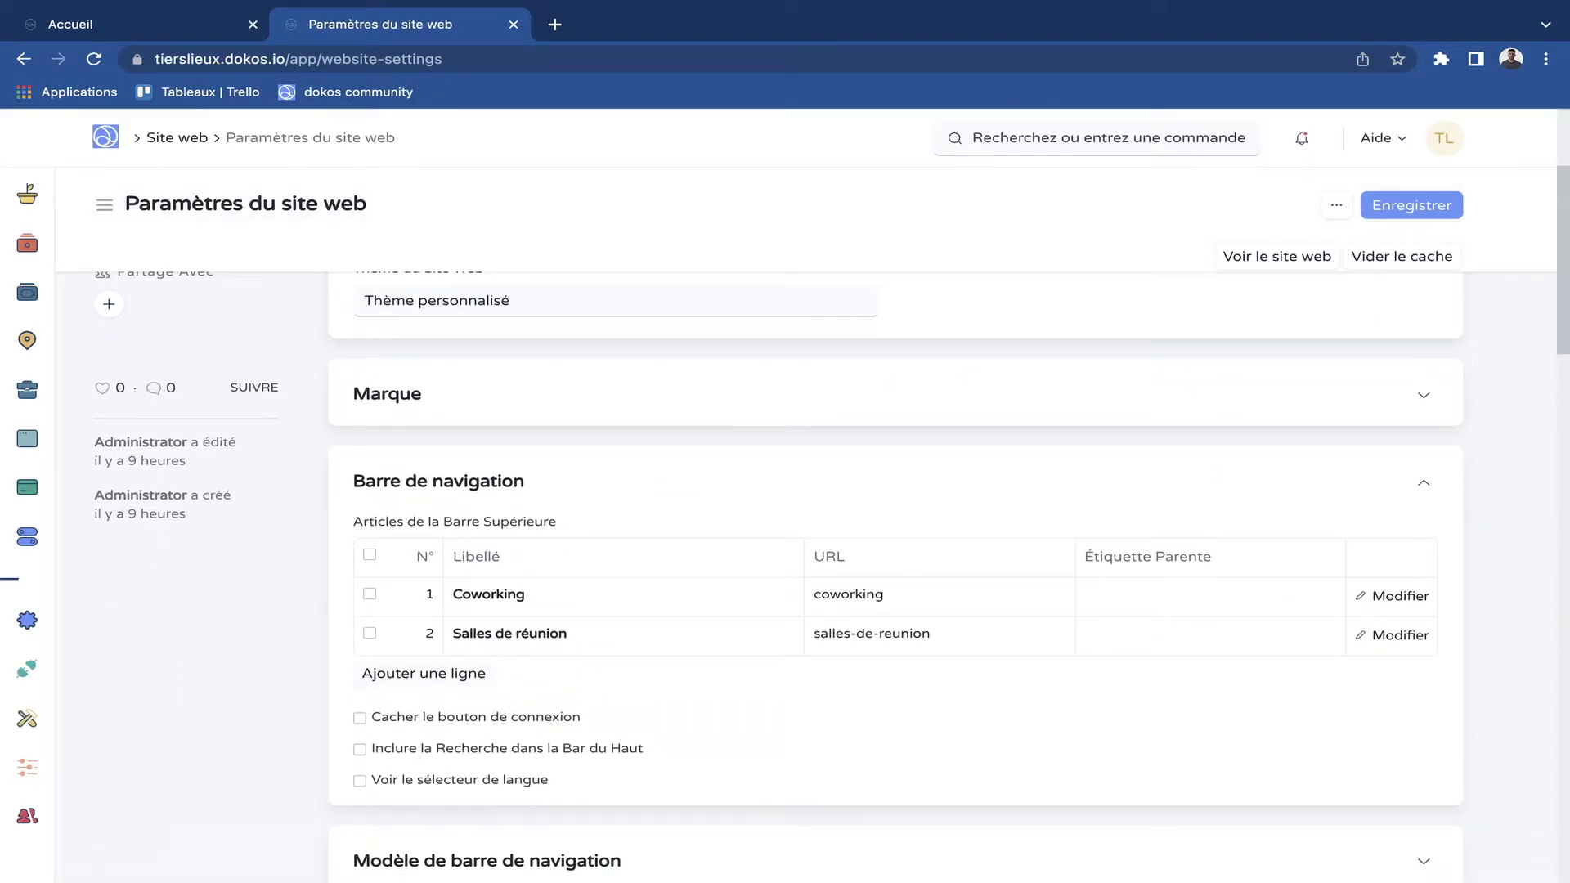
scroll(895, 532, "down", 1)
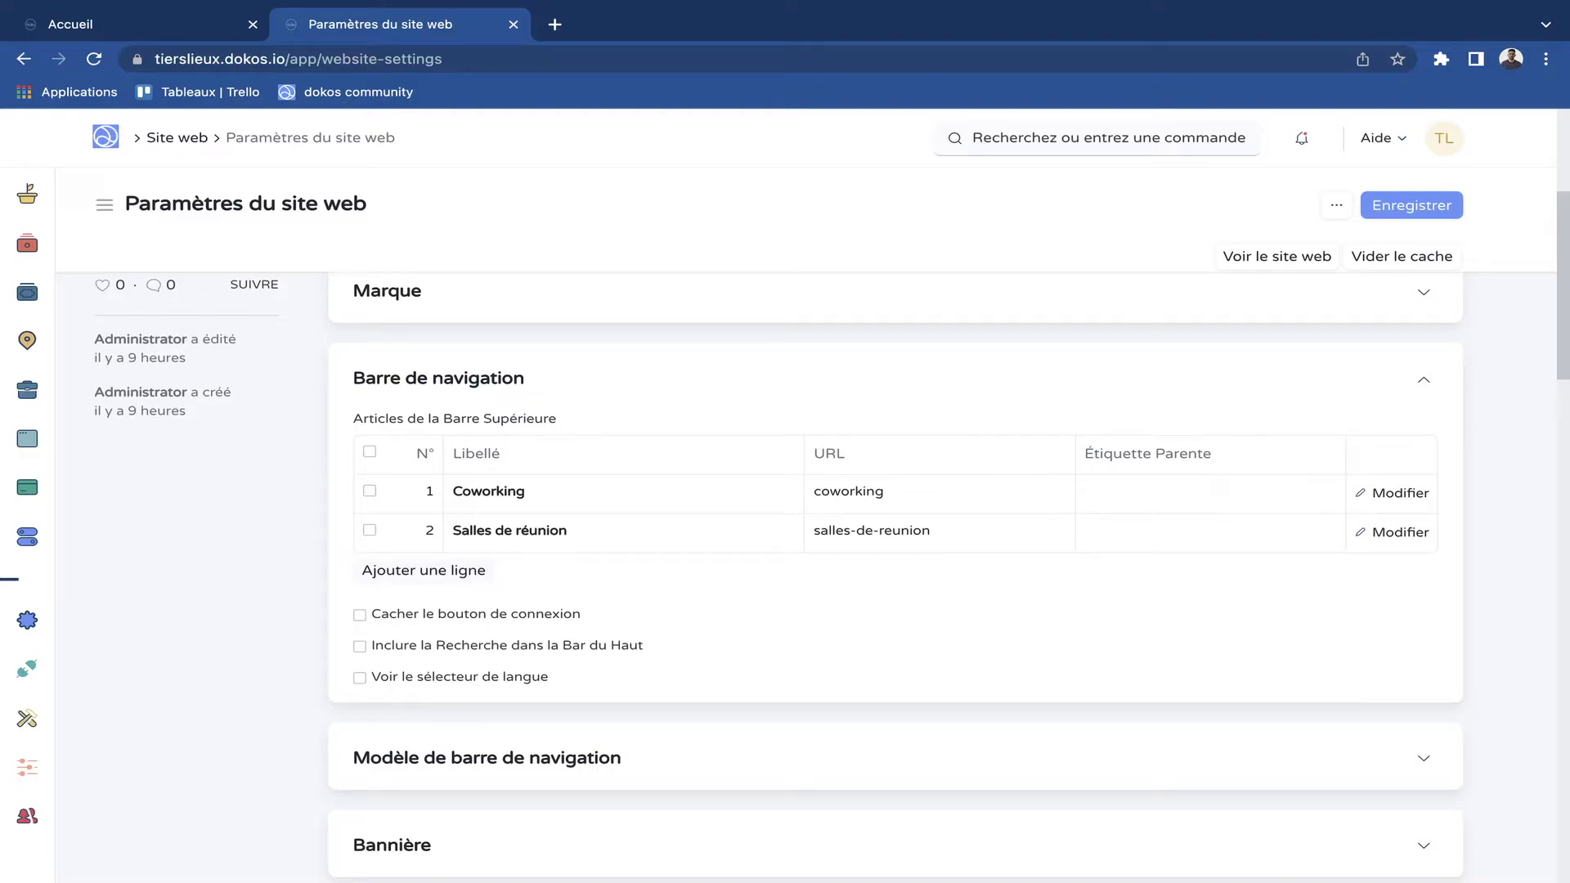
key("ctrl+shift+Tab")
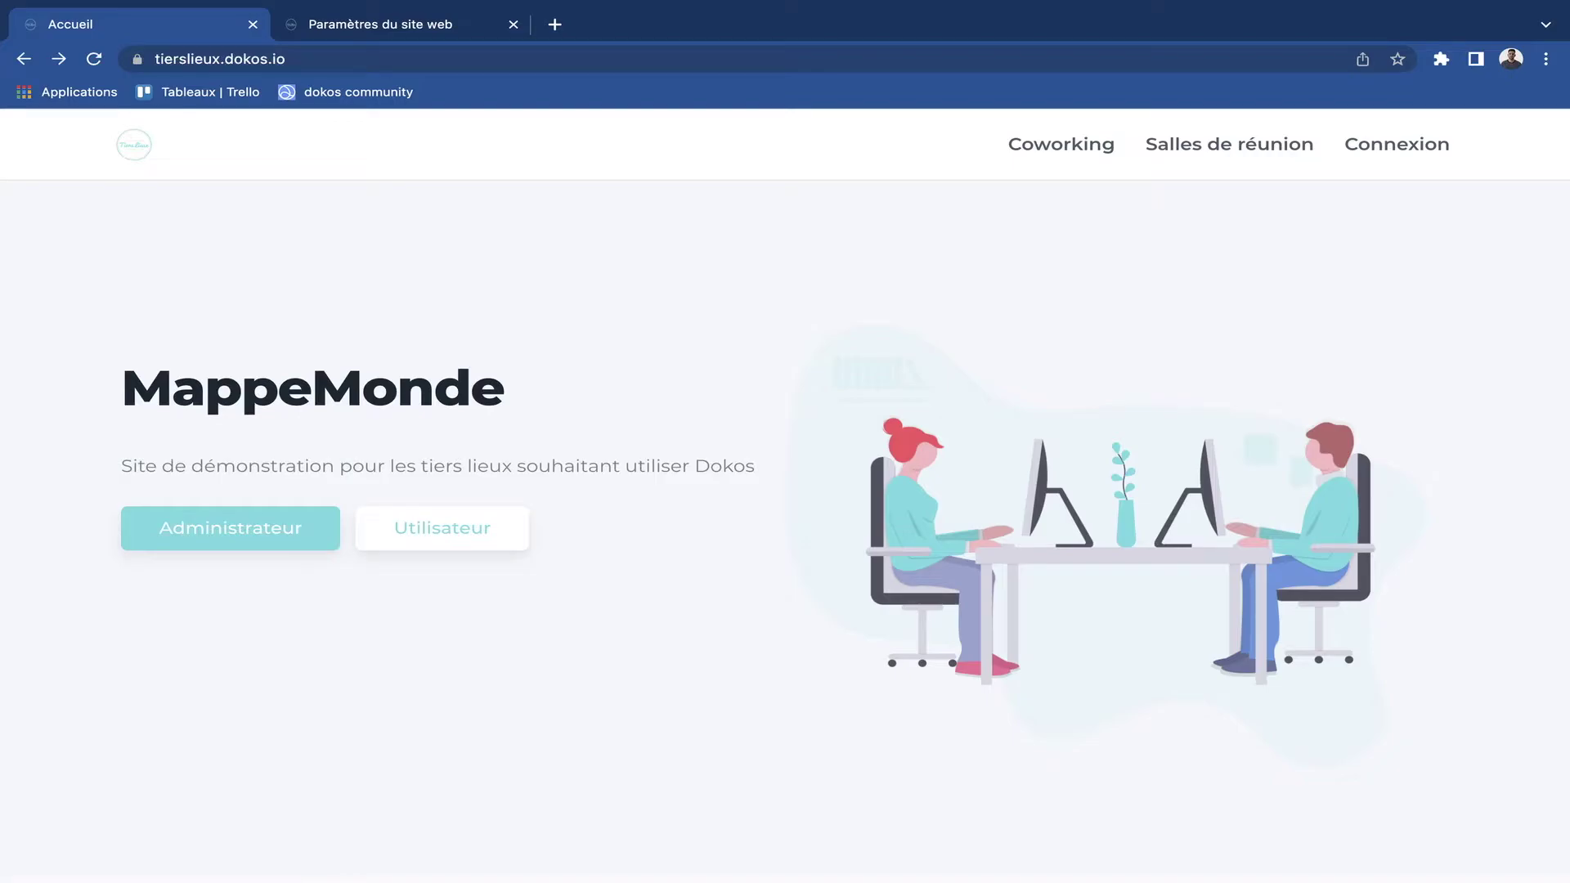
key("ctrl+Tab")
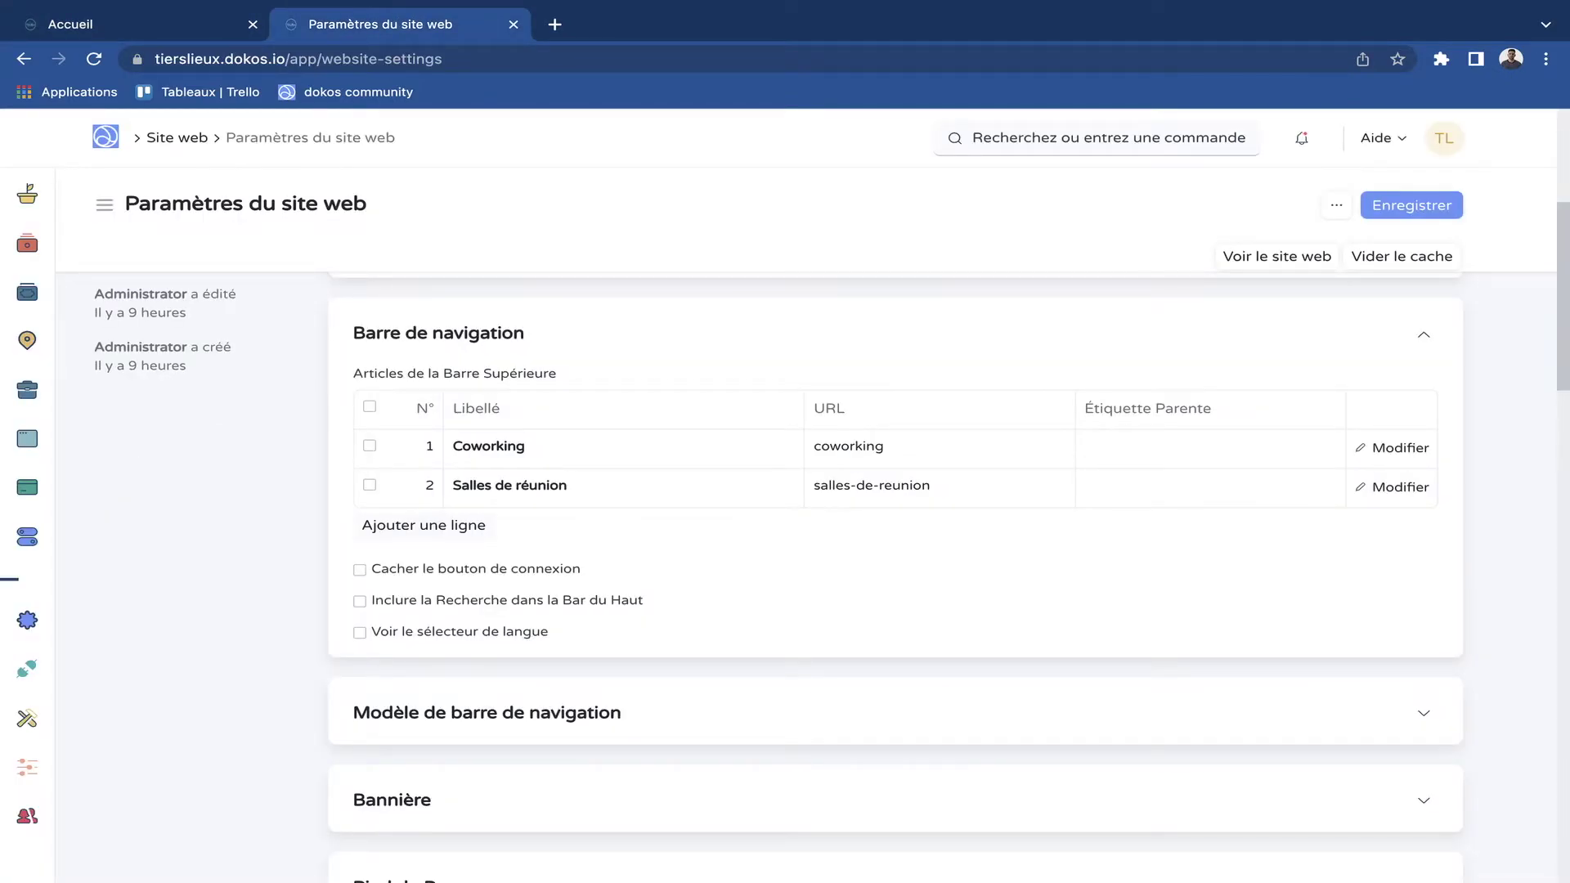
Try hiding the login button through the navigation bar settings and check the home page's menu.
left_click(359, 569)
key("ctrl+Tab")
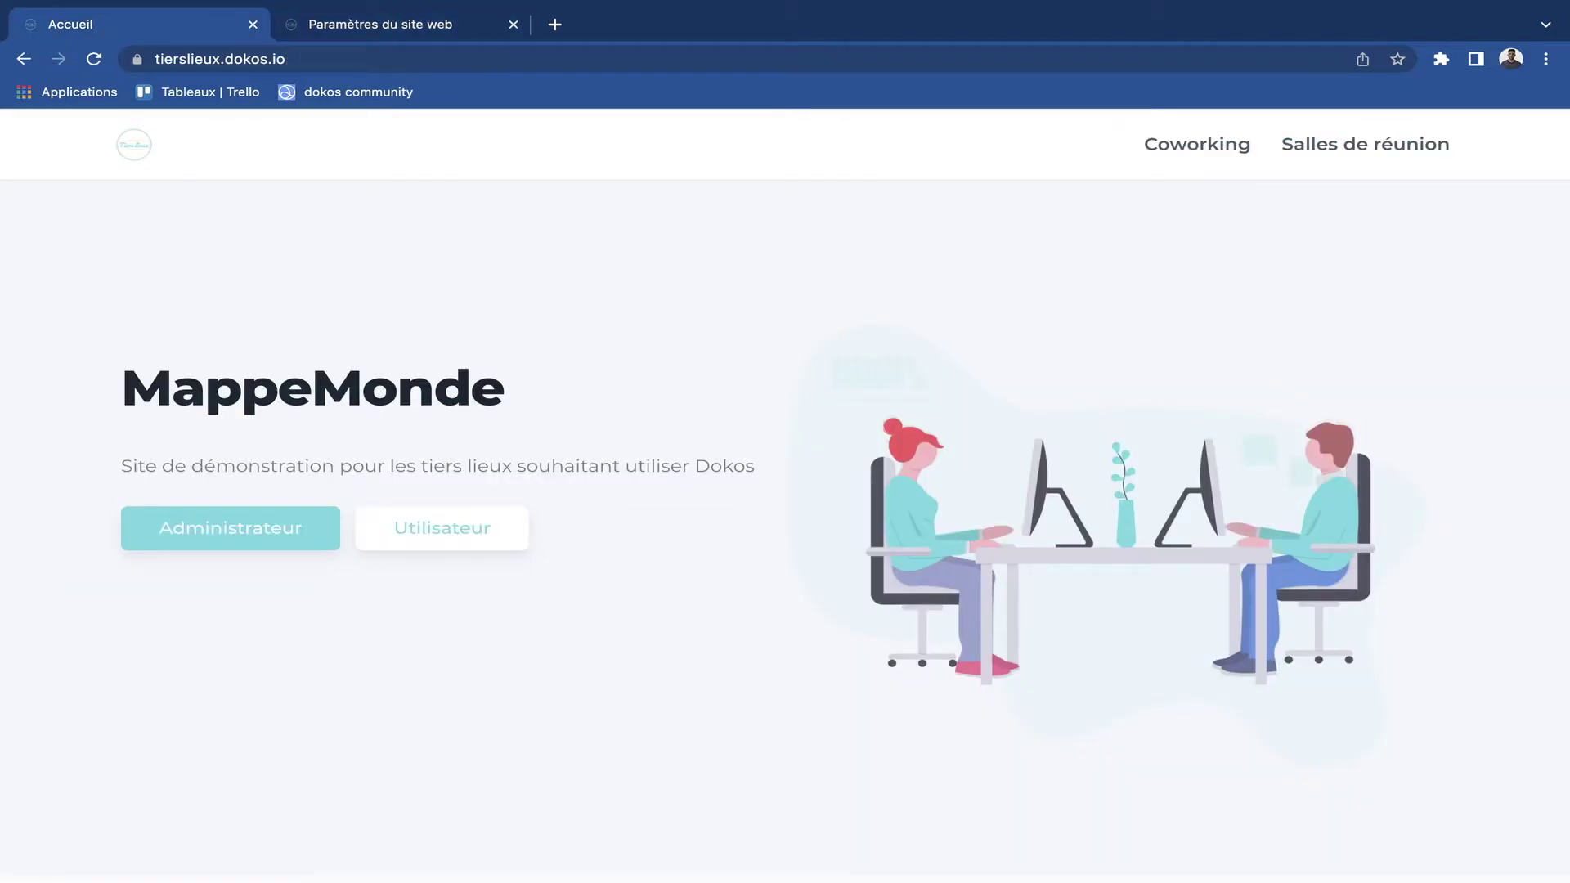
key("ctrl+Tab")
scroll(895, 532, "up", 1)
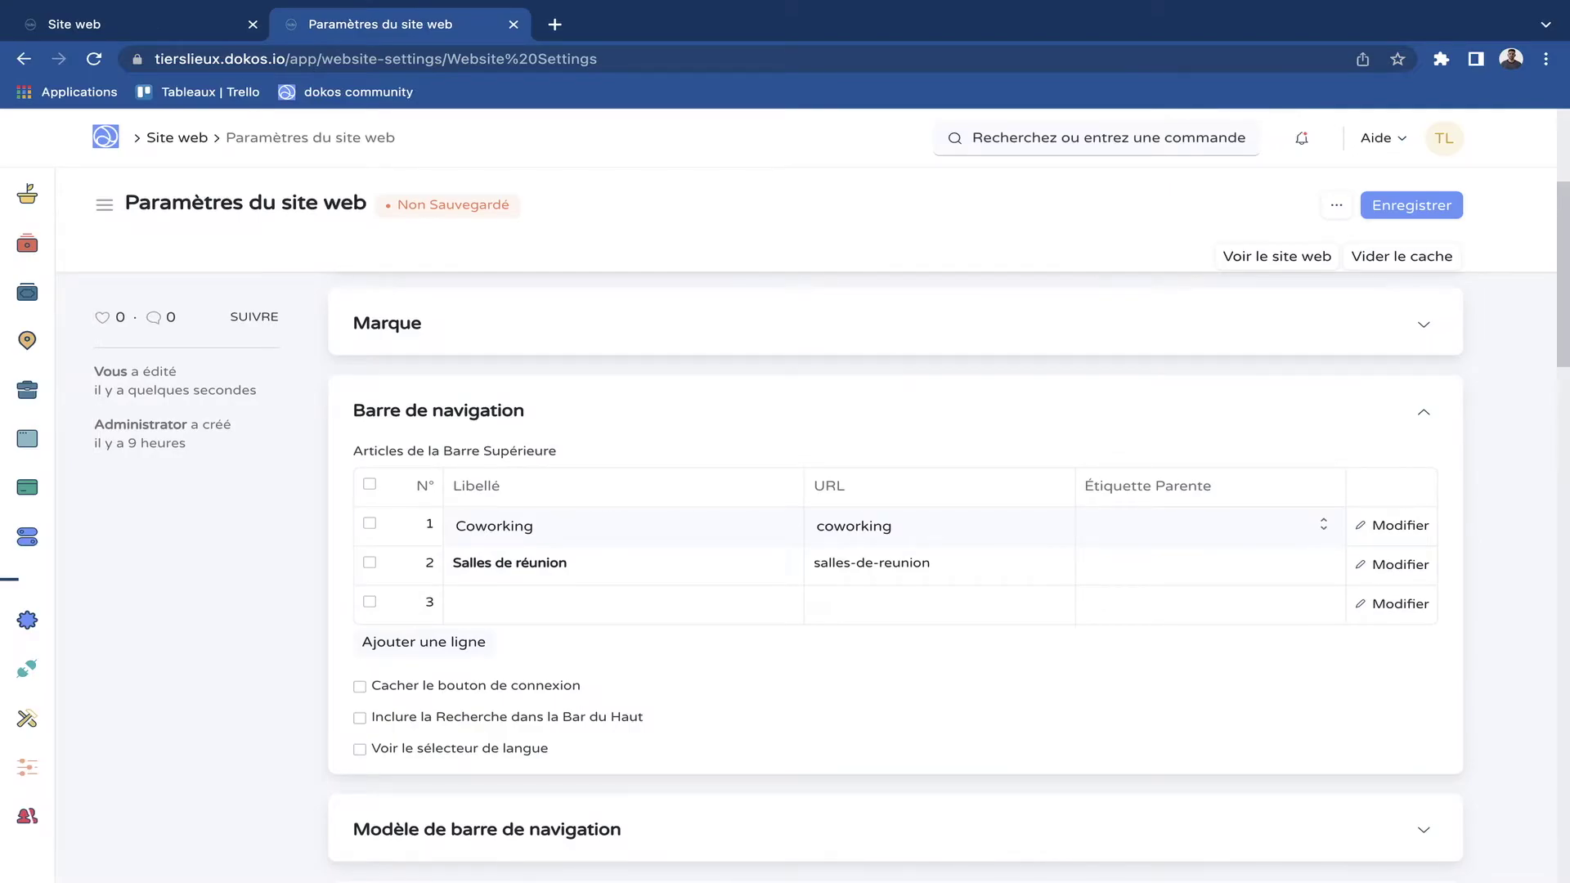
Enter the user portal from the home page's Utilisateur link and examine the account page's side menu.
key("ctrl+Tab")
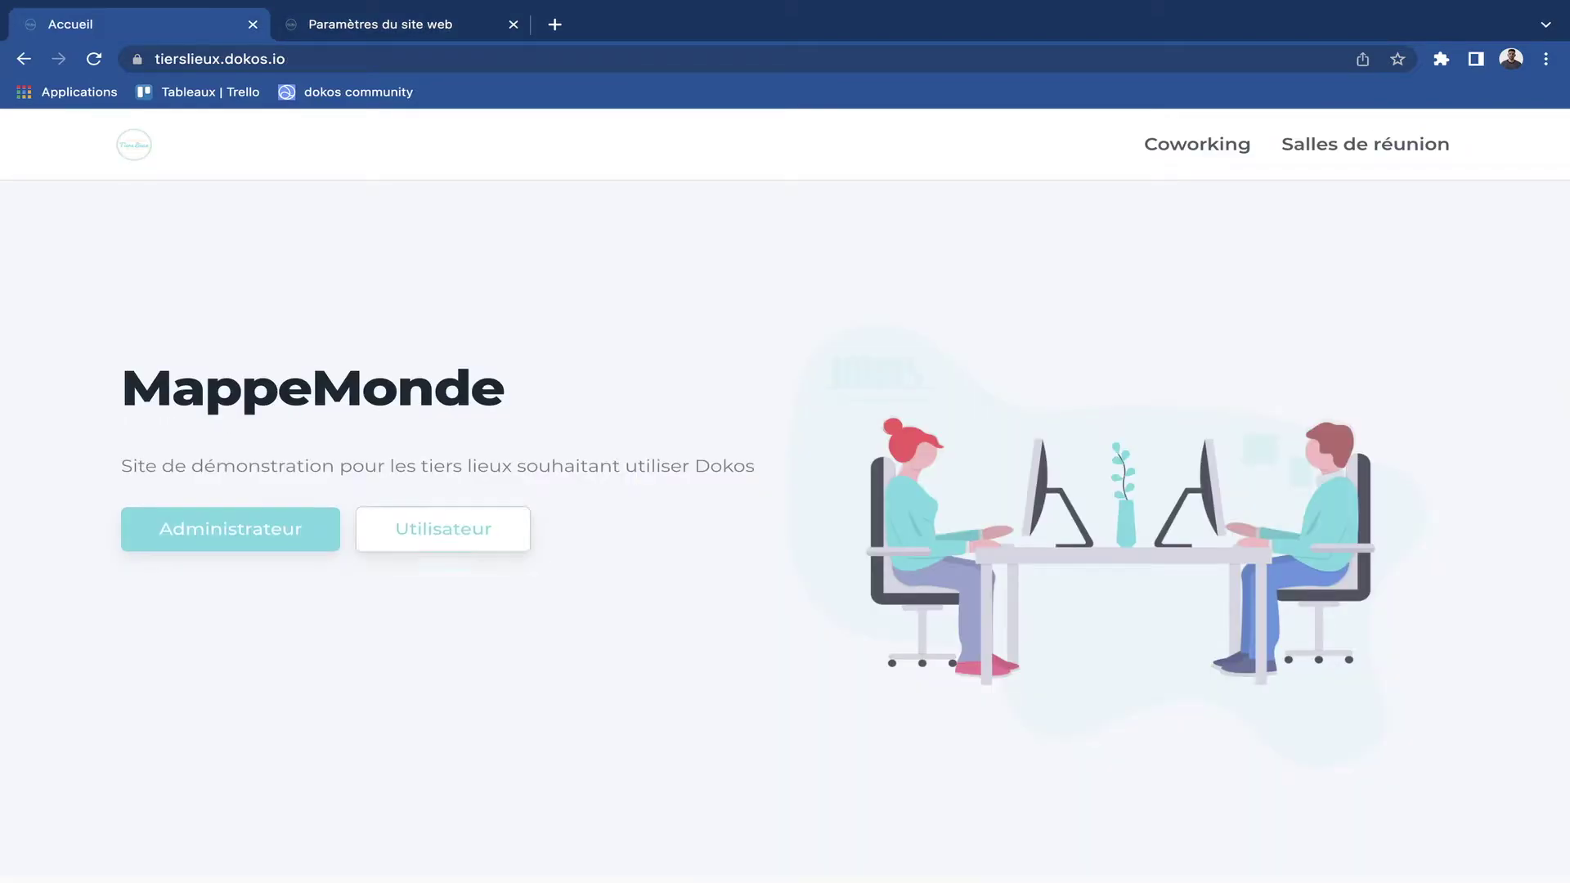
left_click(442, 528)
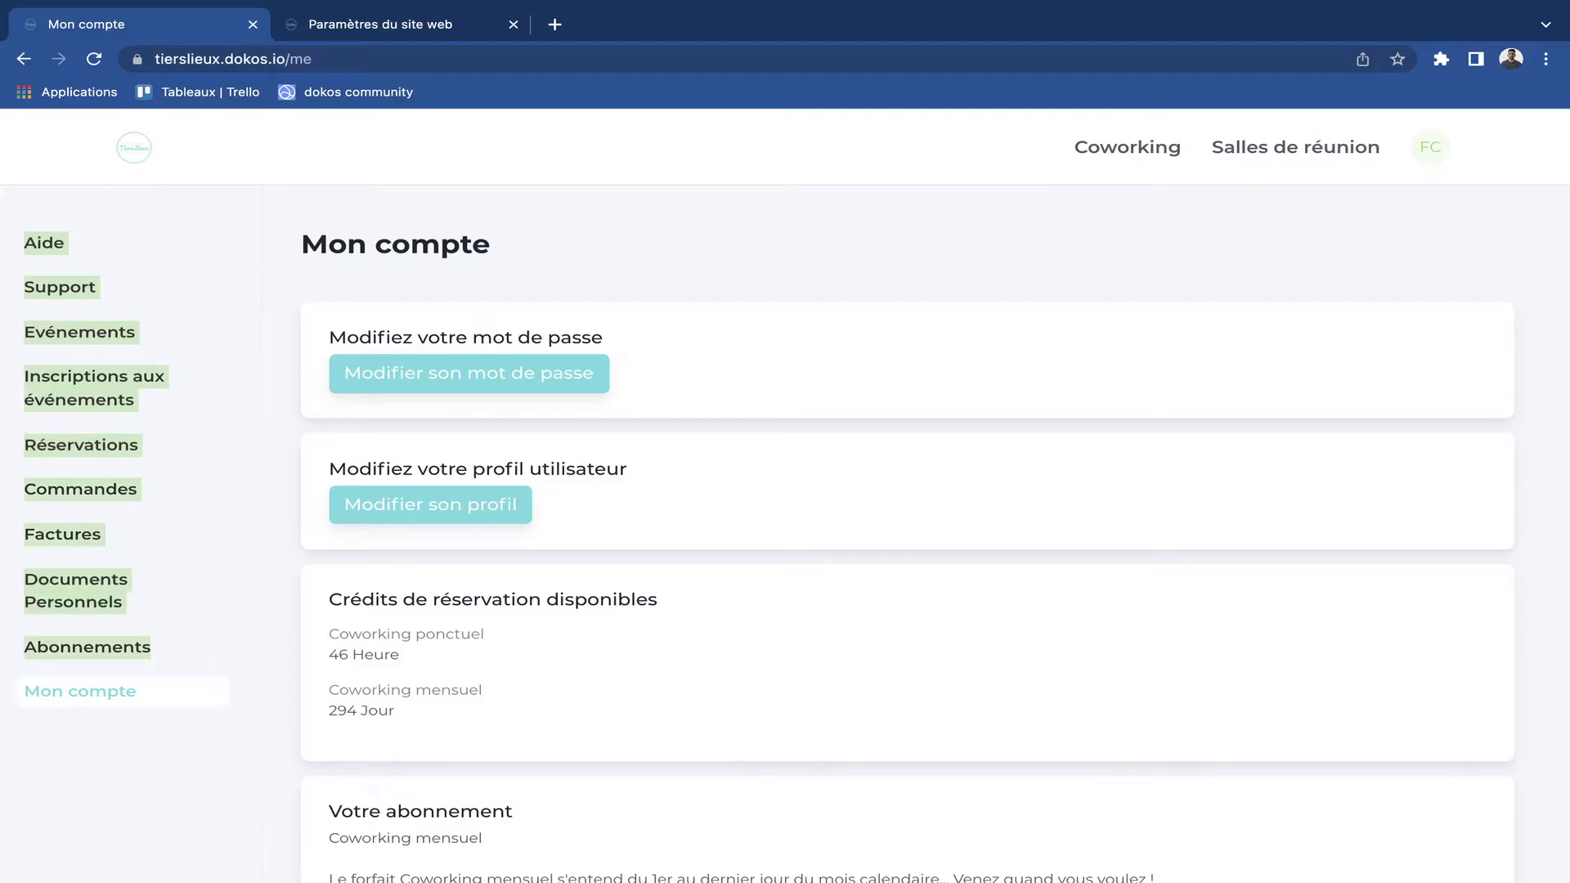
left_click(380, 24)
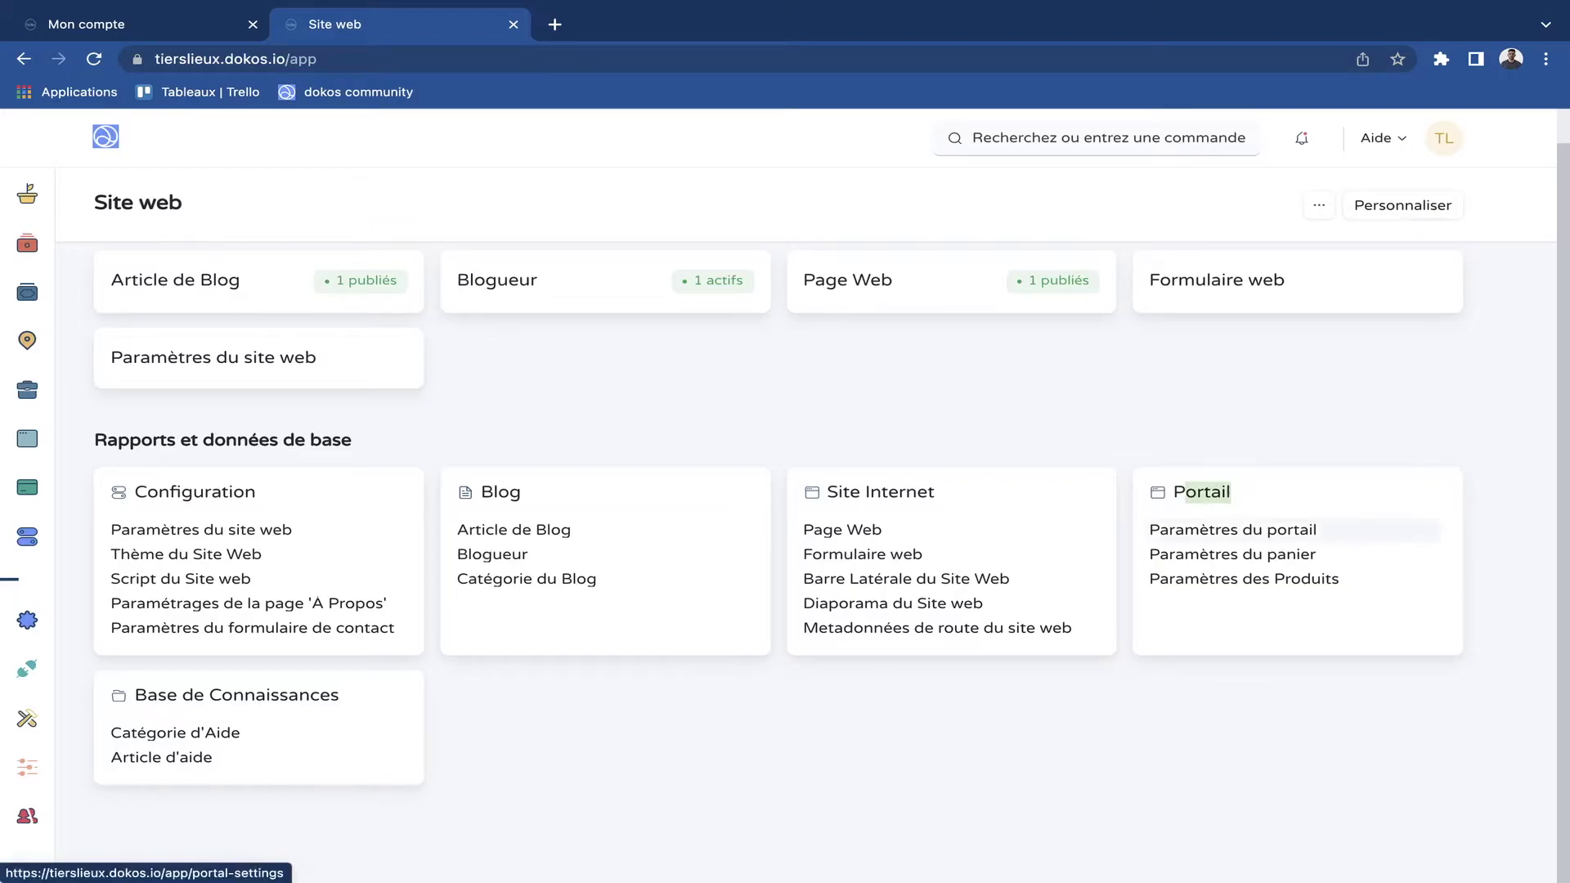
Open the portal settings and examine the standard portal menu and the Barre Latérale Personnalisée entries.
left_click(1232, 530)
scroll(894, 576, "up", 2)
scroll(895, 577, "down", 1)
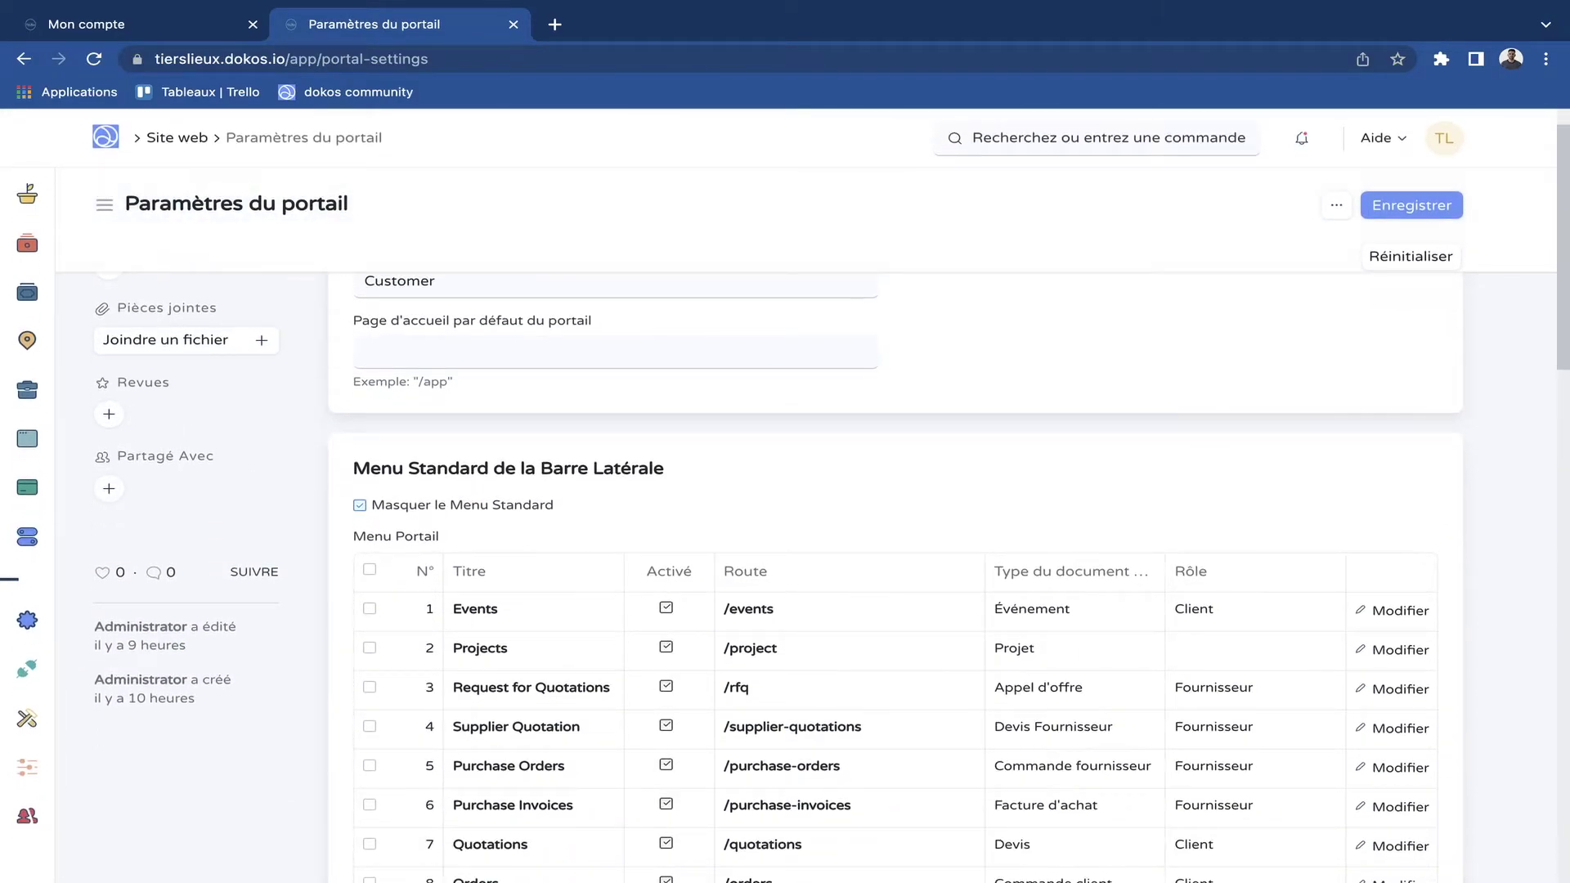
scroll(818, 572, "down", 3)
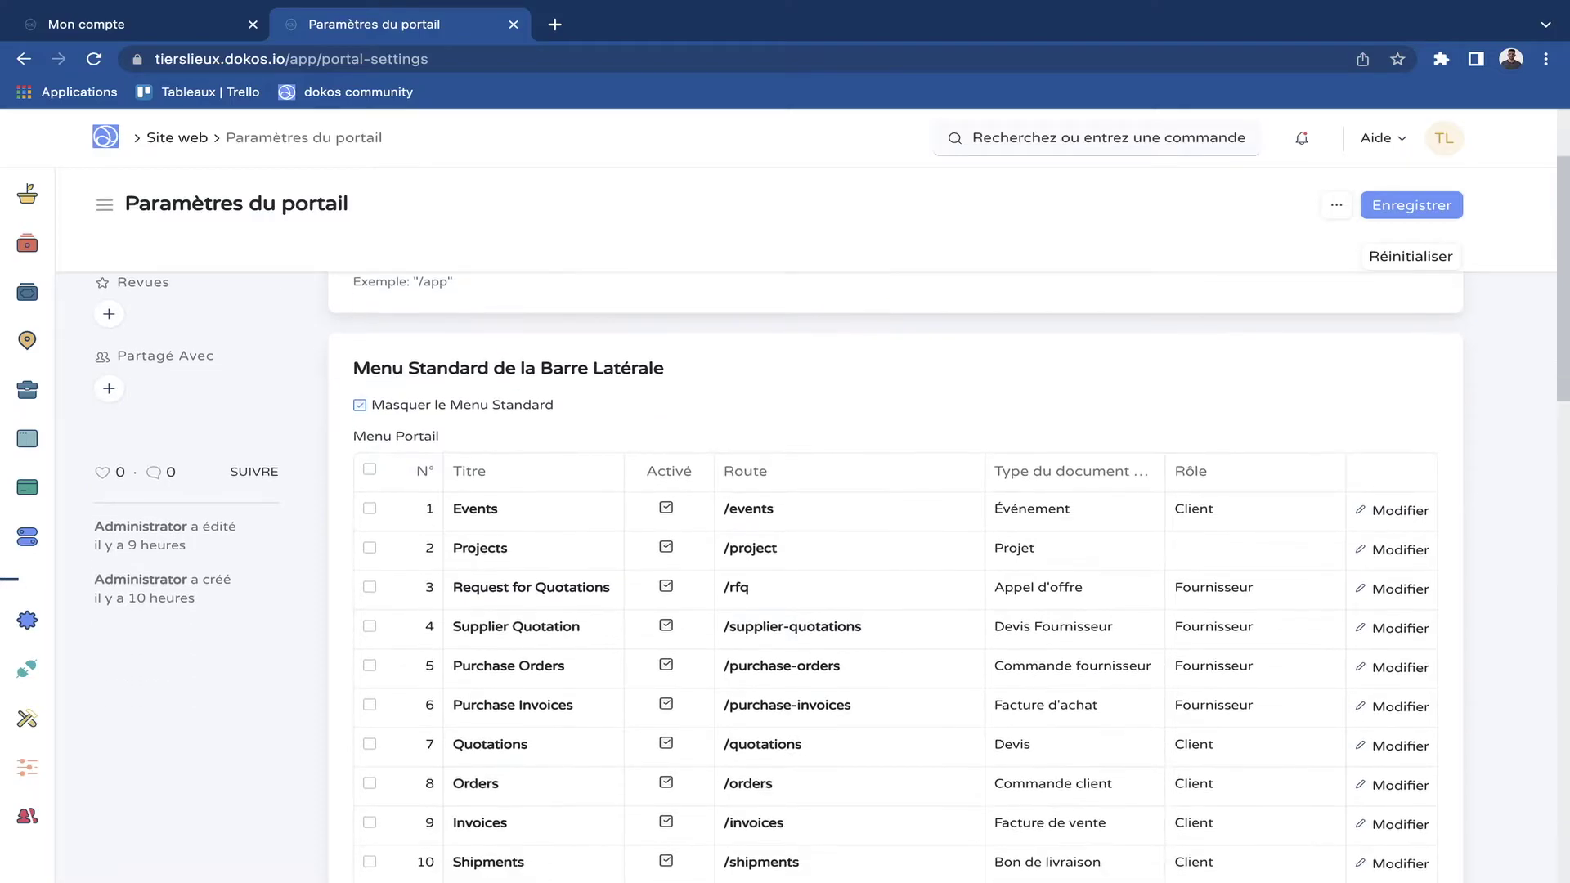
scroll(895, 576, "down", 10)
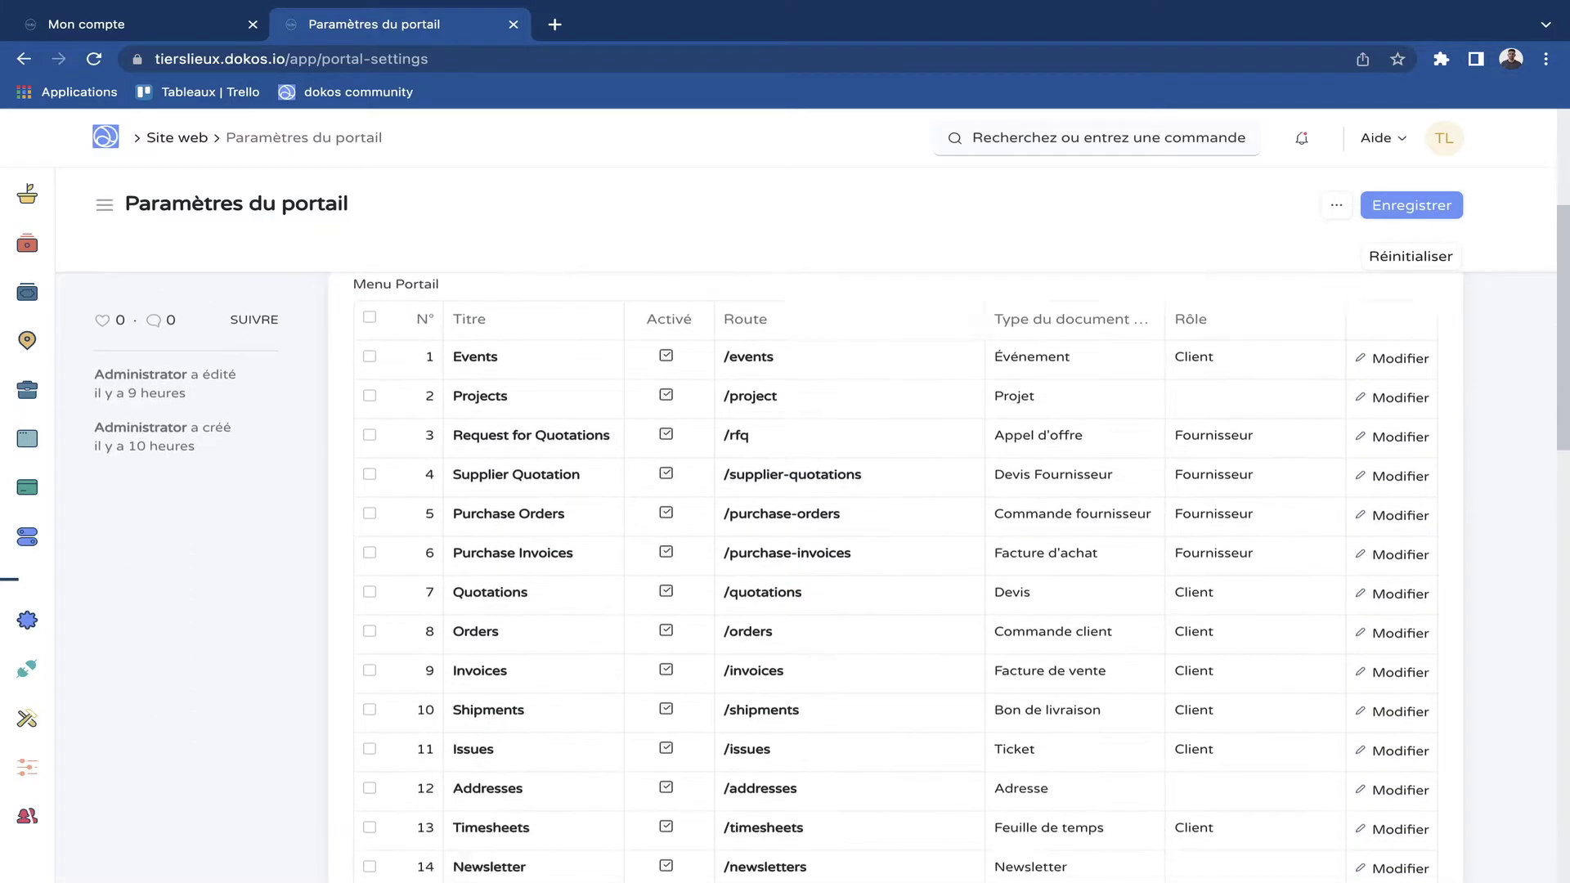
scroll(895, 576, "down", 1)
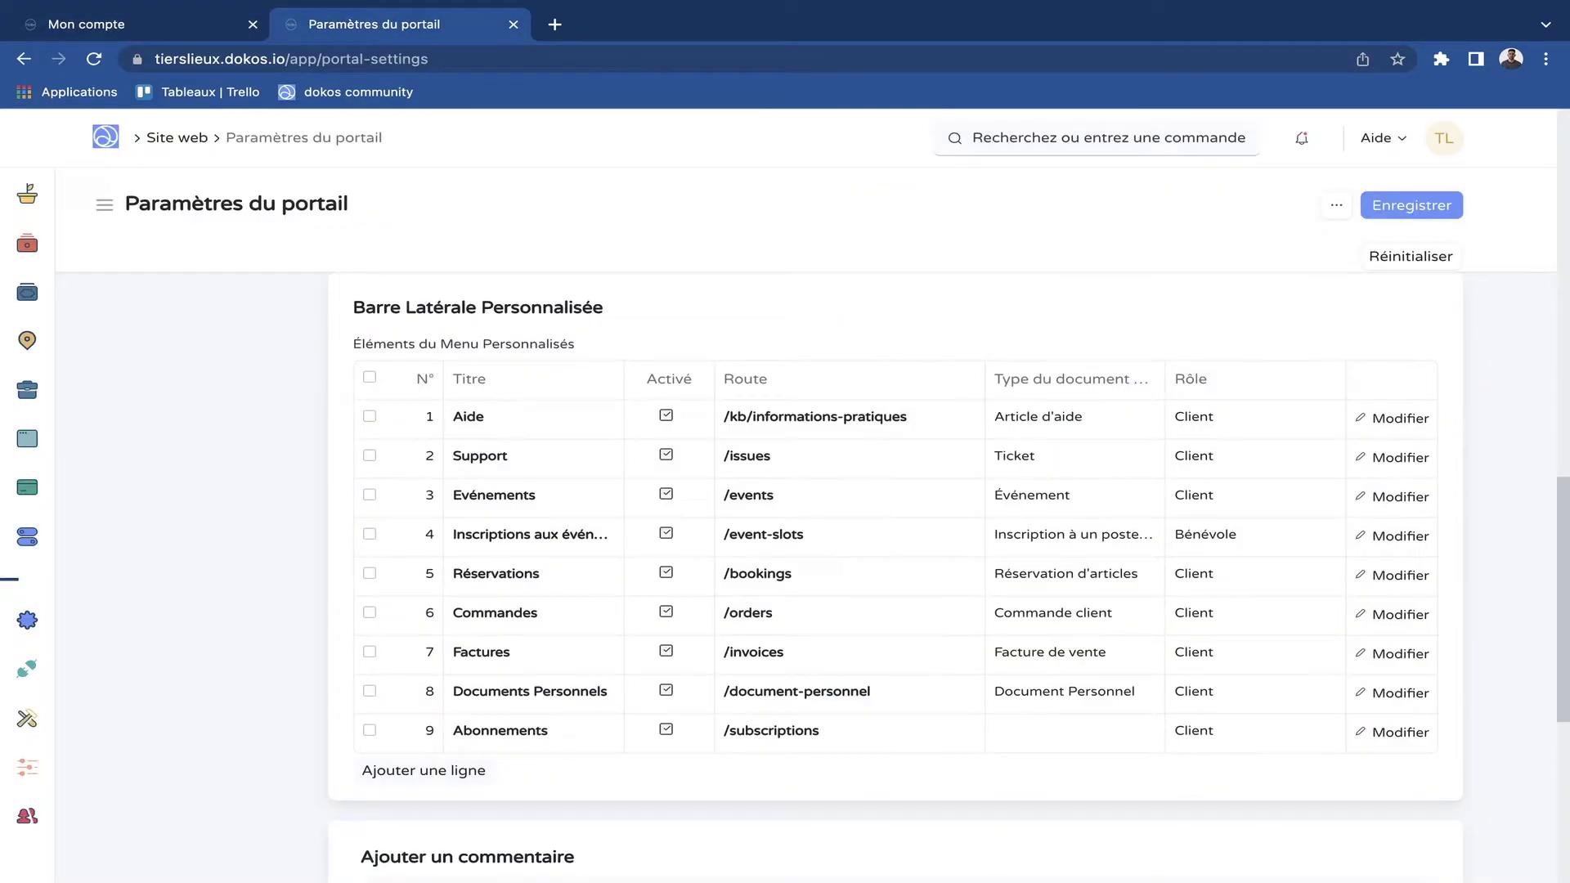
Compare the custom sidebar entries, their routes and roles with the account page's side menu, including the Evénements row.
key("ctrl+Tab")
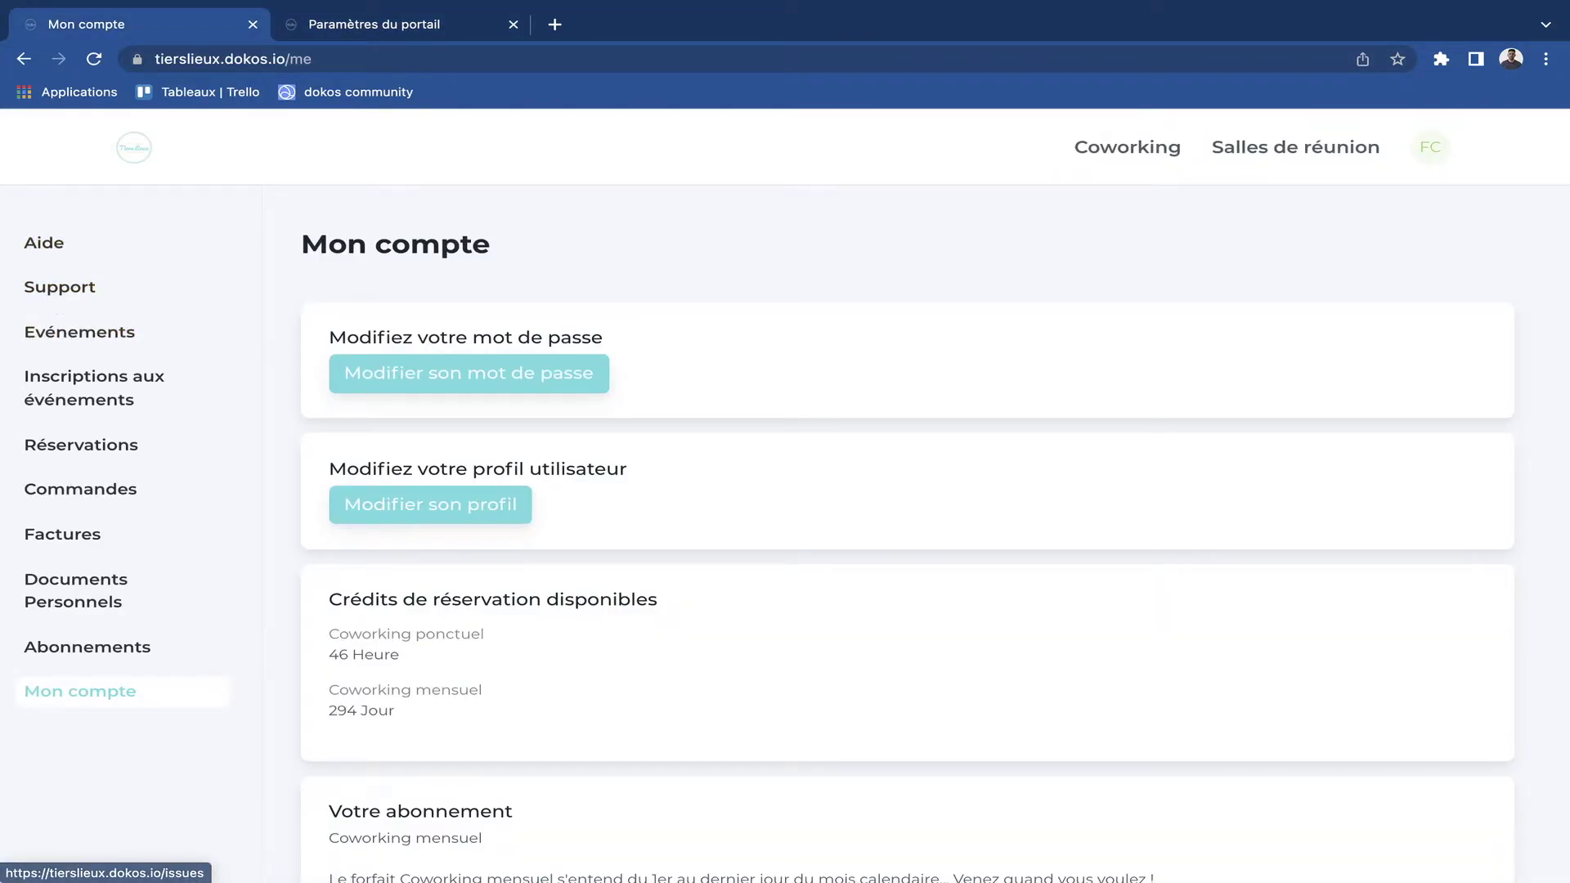
key("ctrl+Tab")
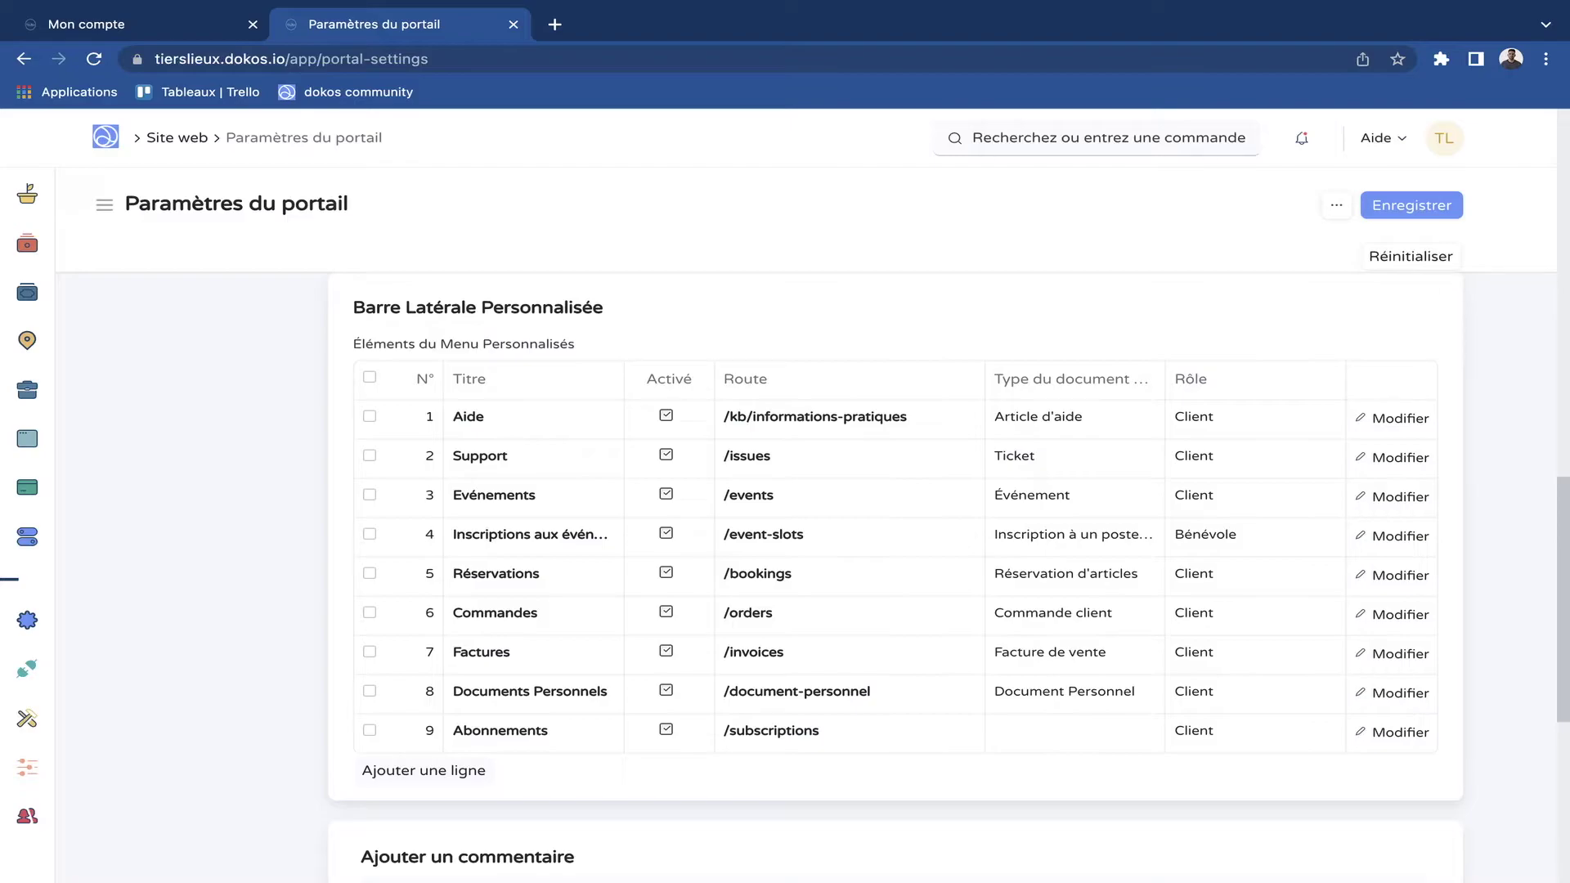
scroll(899, 573, "down", 1)
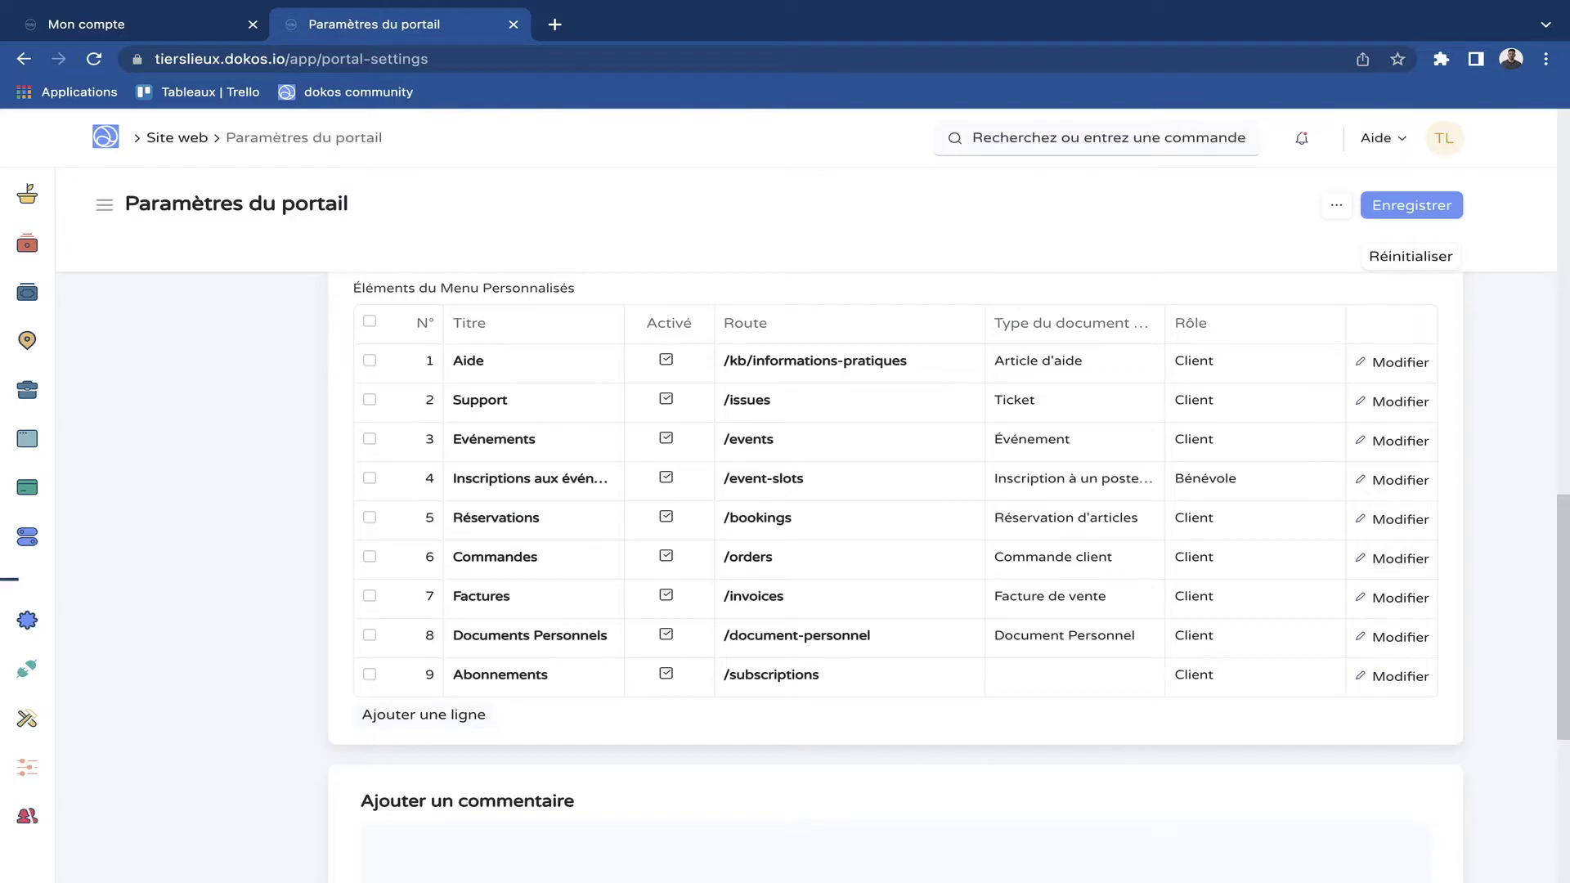
scroll(1194, 400, "up", 1)
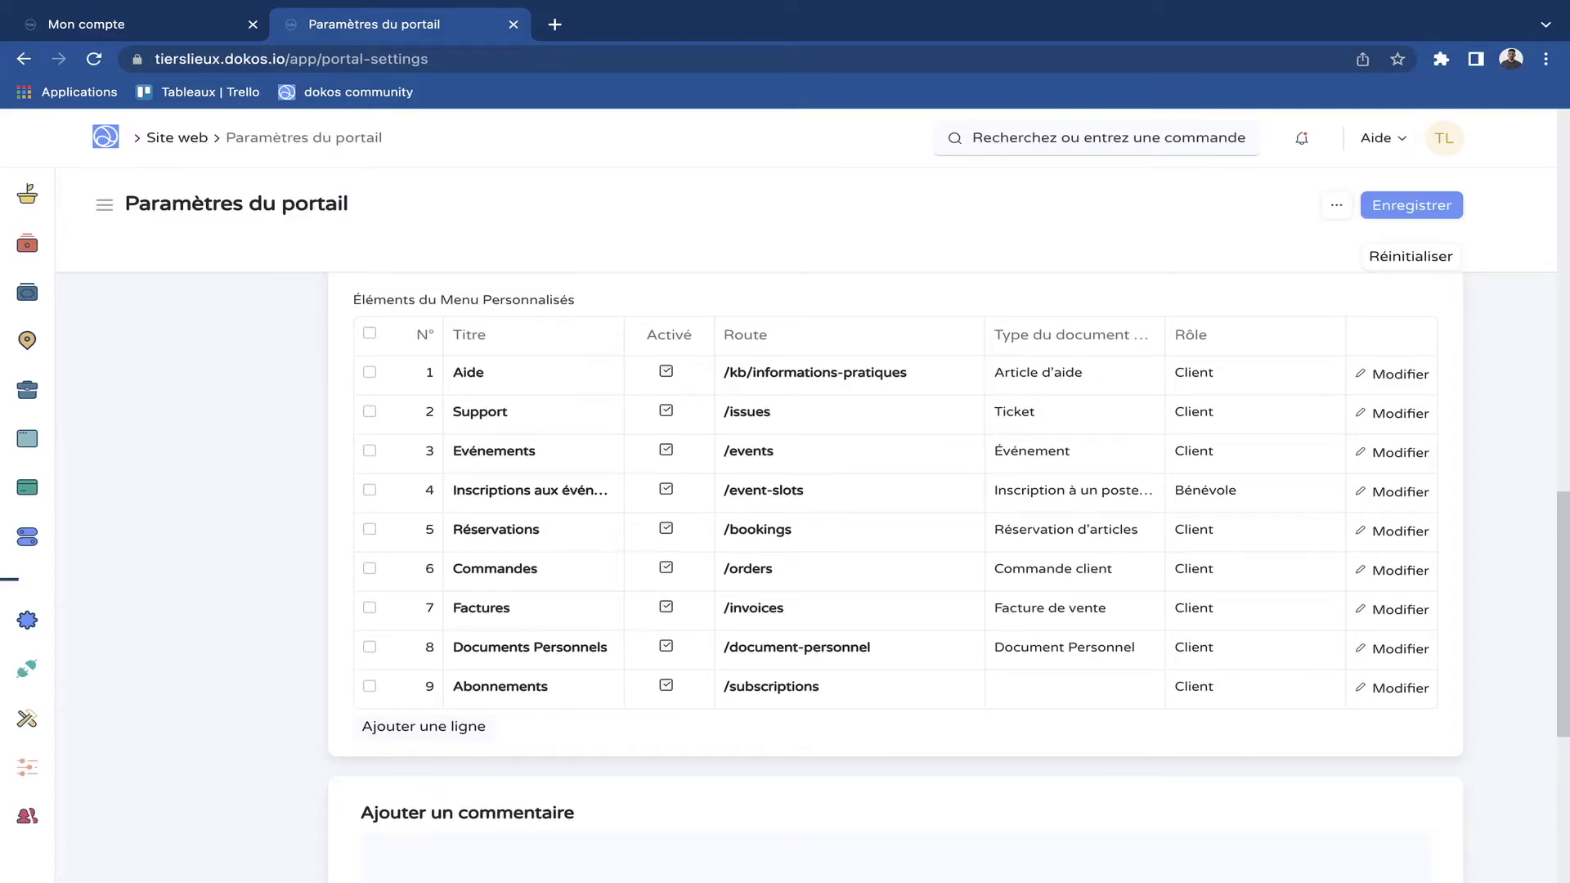
left_click(1251, 450)
scroll(1251, 450, "down", 1)
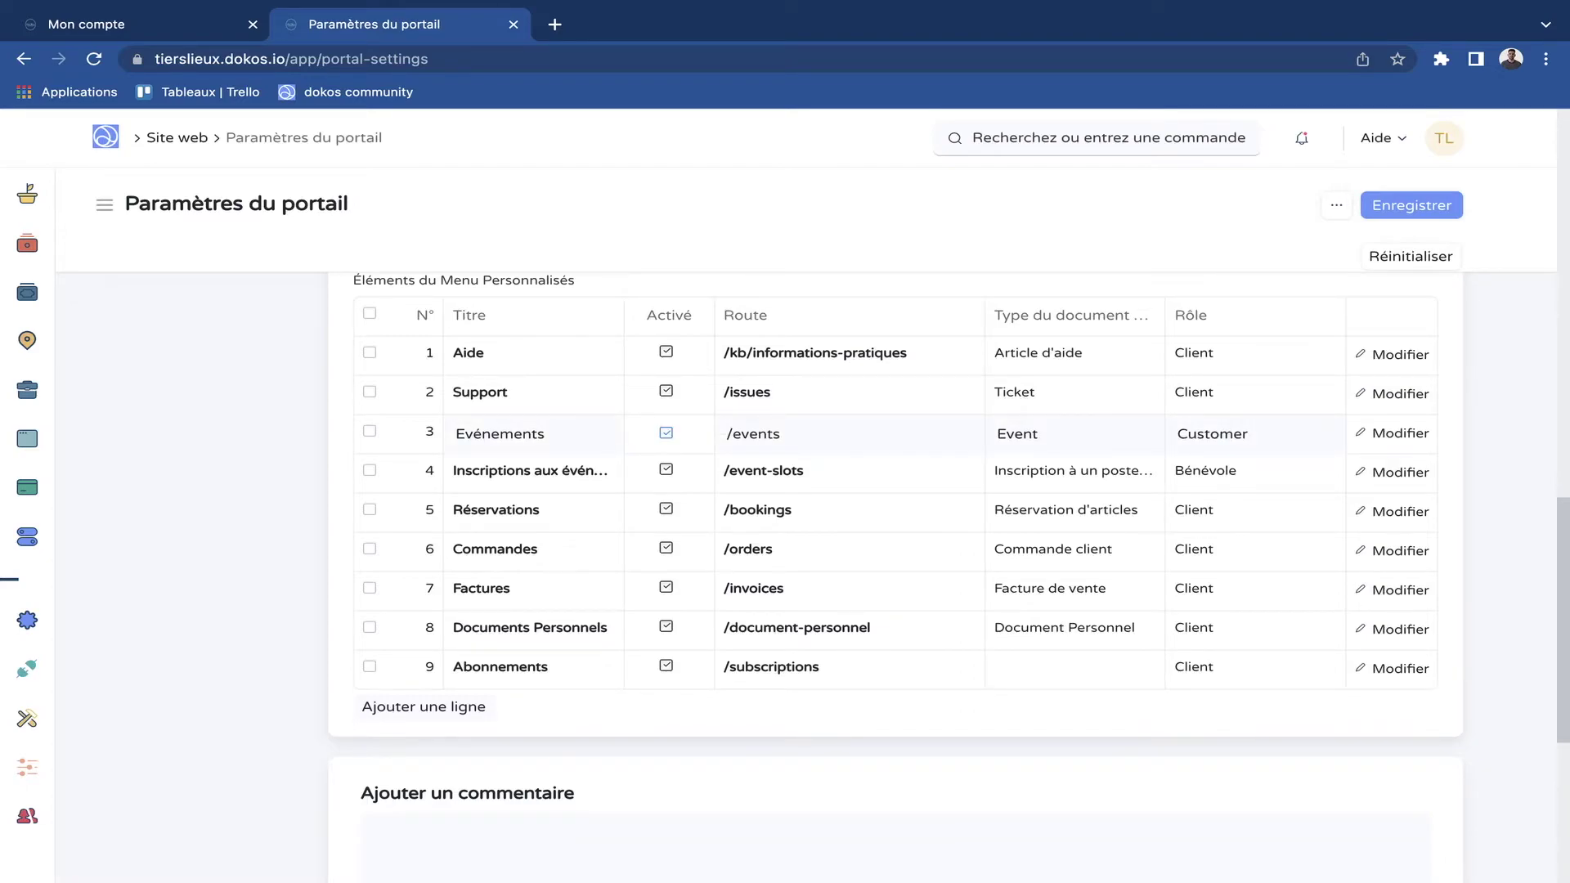
Return to the user account page and open its Commandes page to examine the order list.
left_click(151, 23)
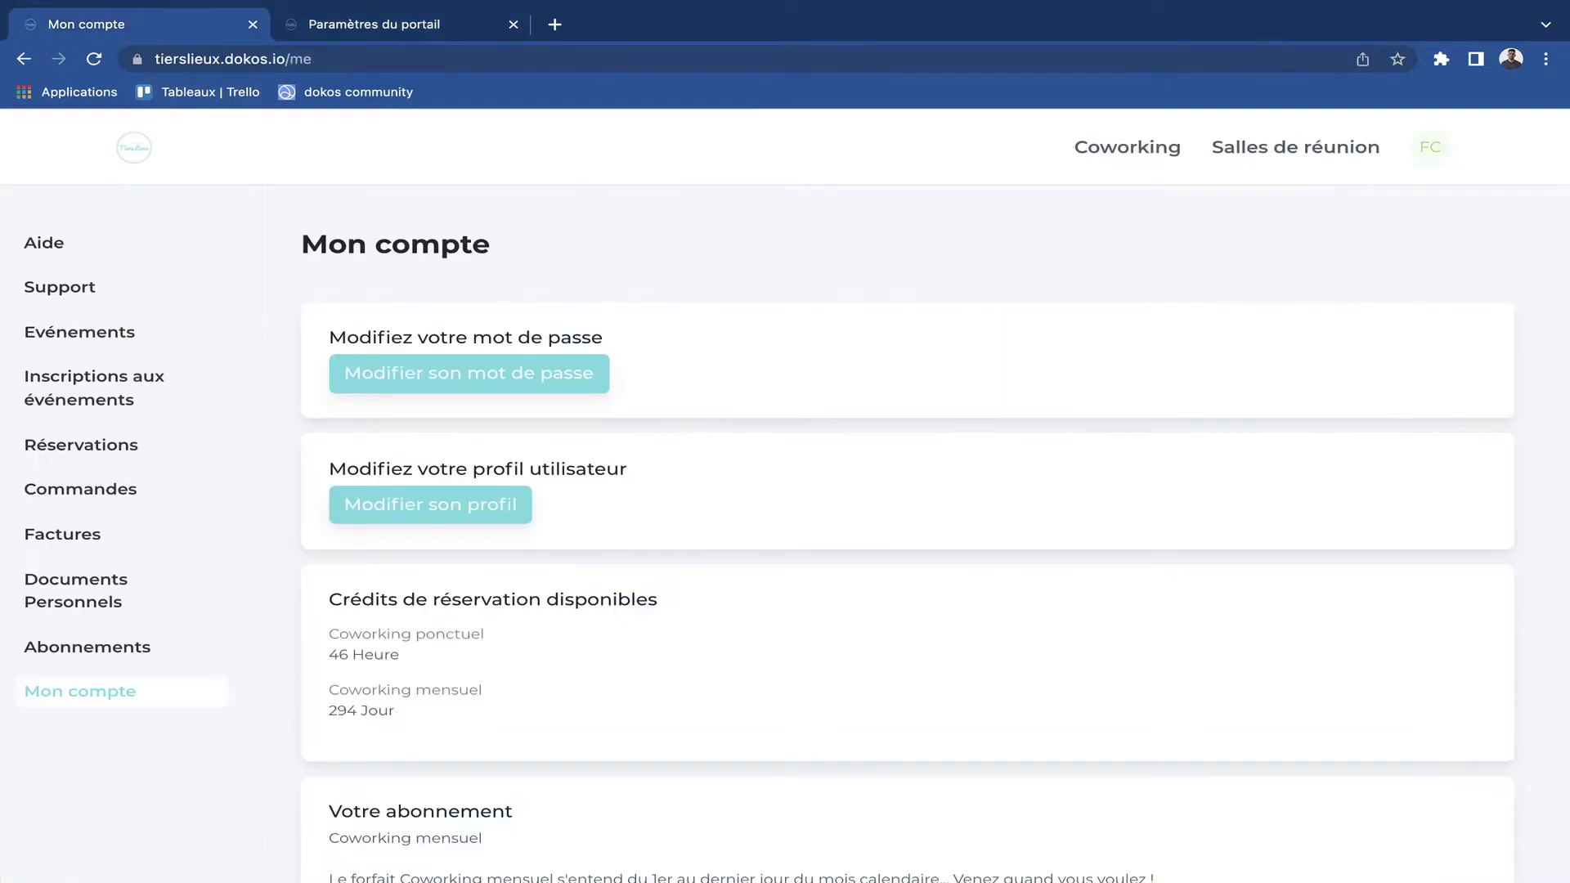
left_click(95, 491)
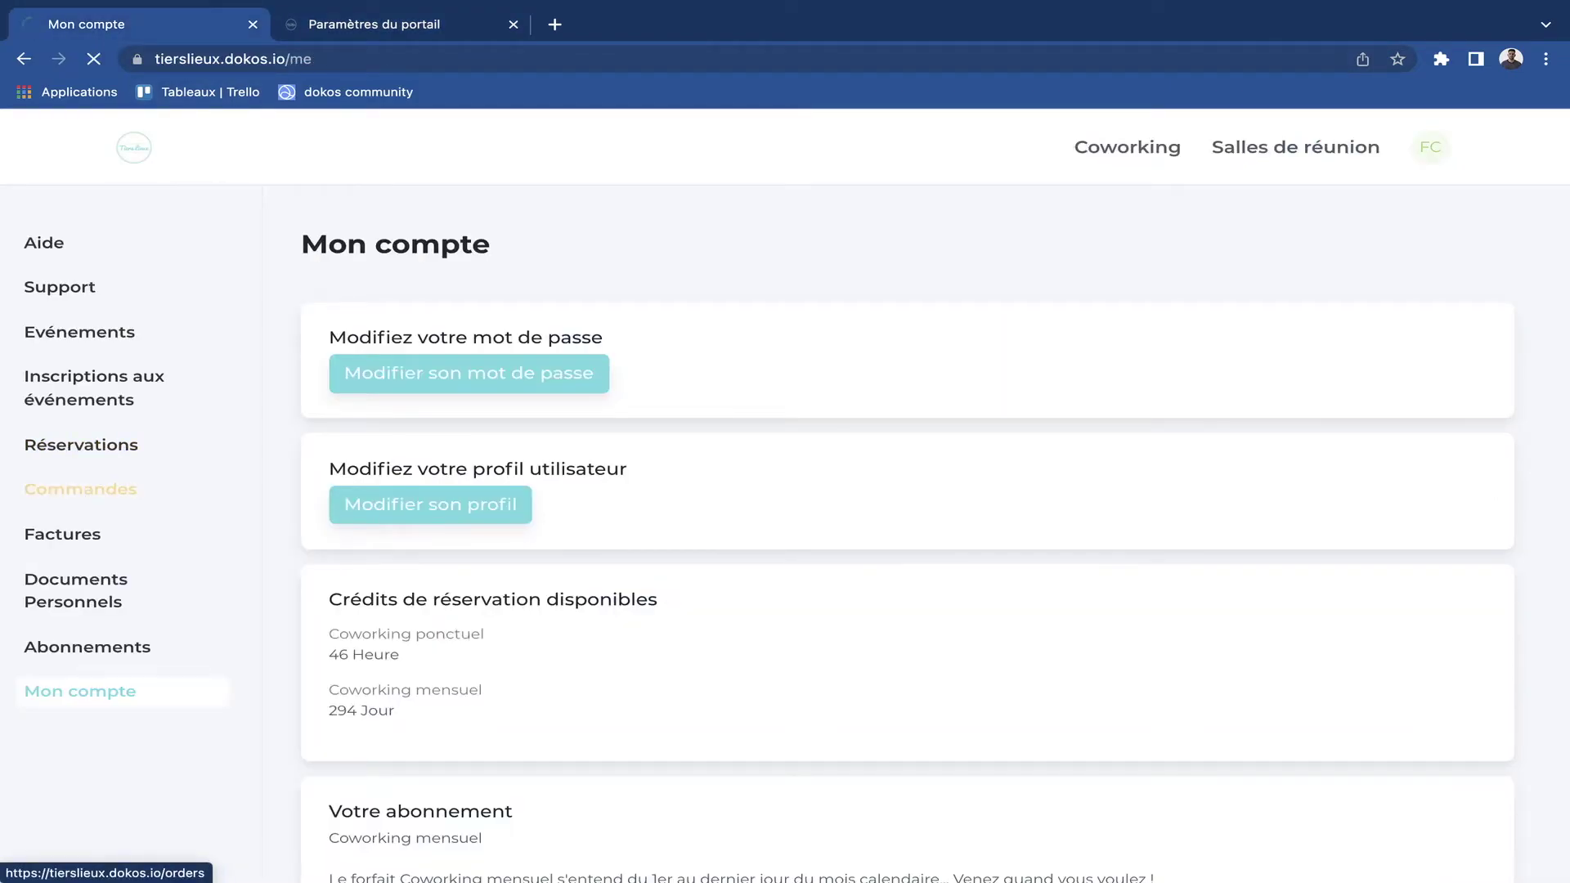
scroll(785, 490, "down", 1)
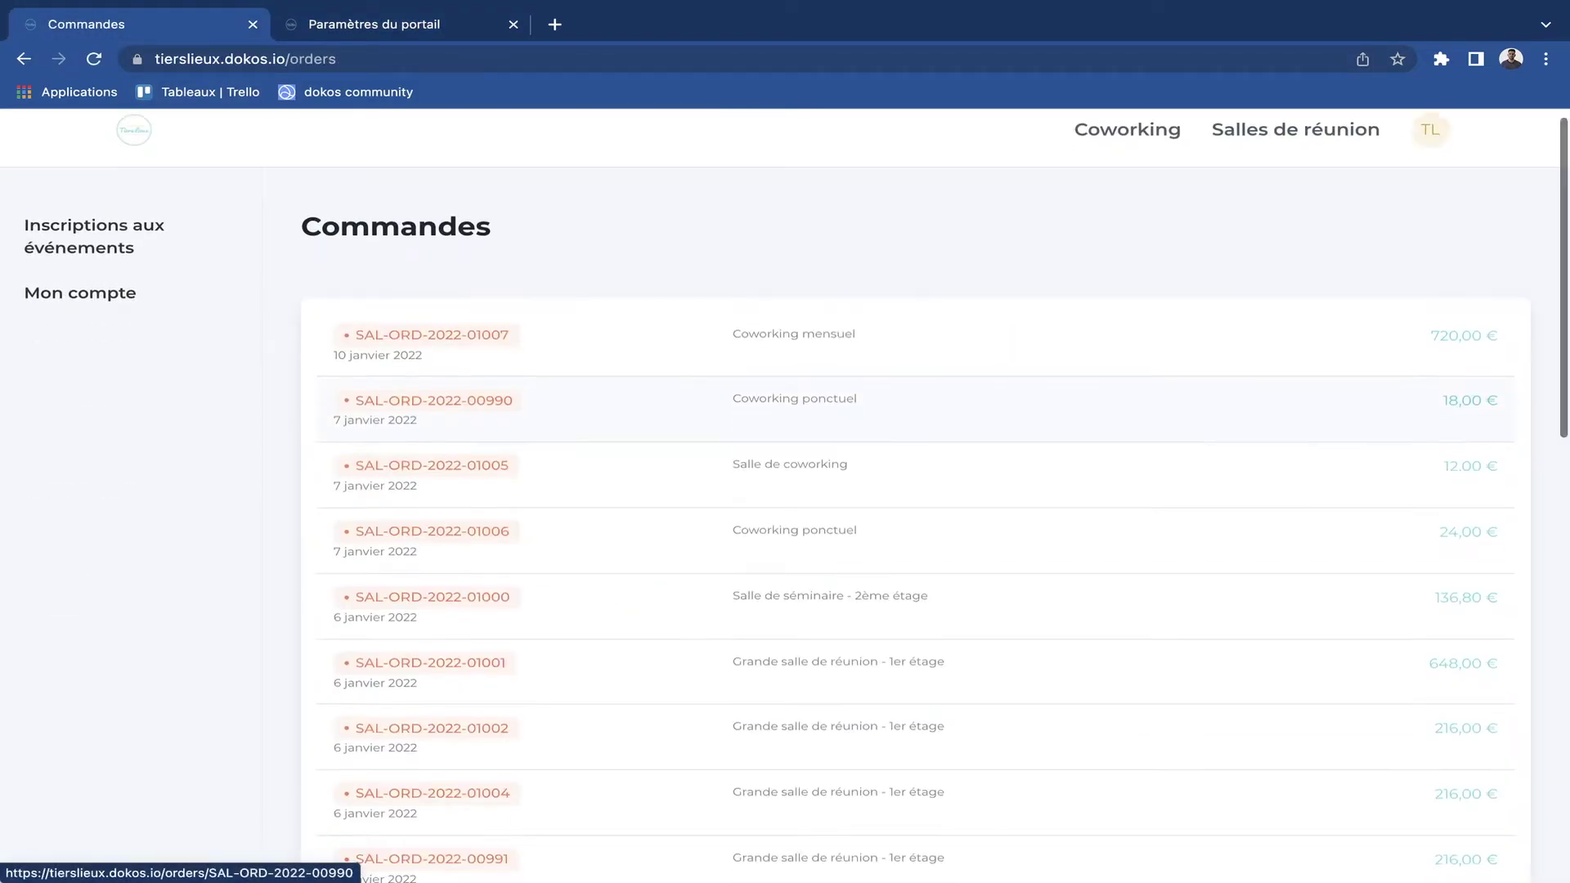
Return to the portal settings and add an empty row to the Éléments du Menu Personnalisés table, moving into its Route field.
scroll(915, 490, "down", 4)
scroll(915, 491, "up", 5)
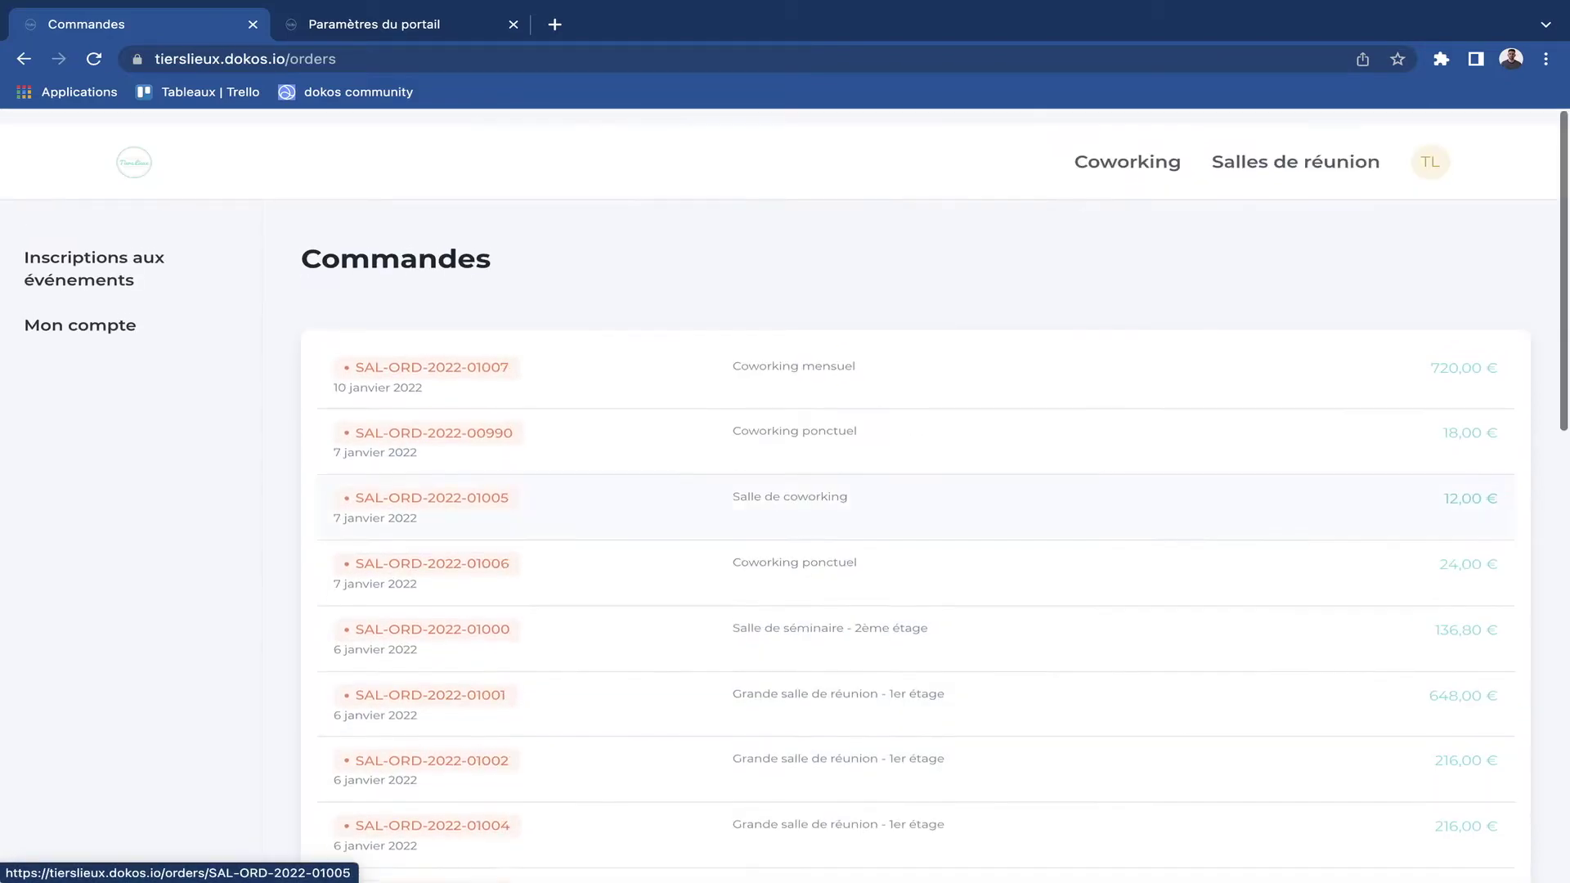
scroll(916, 491, "down", 3)
scroll(916, 495, "down", 3)
key("ctrl+Tab")
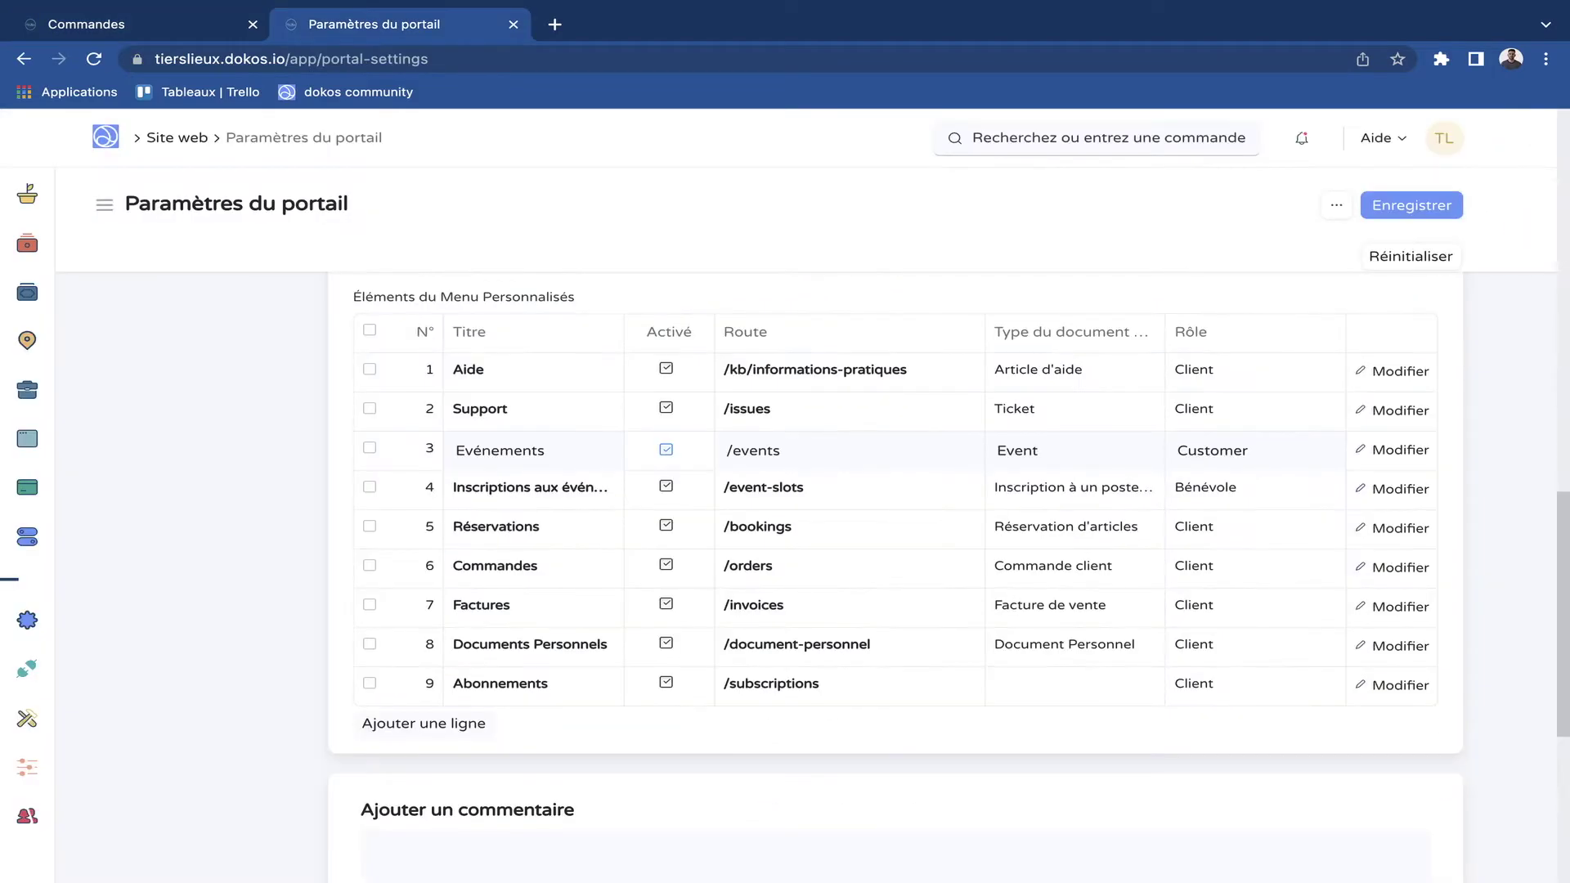
left_click(423, 723)
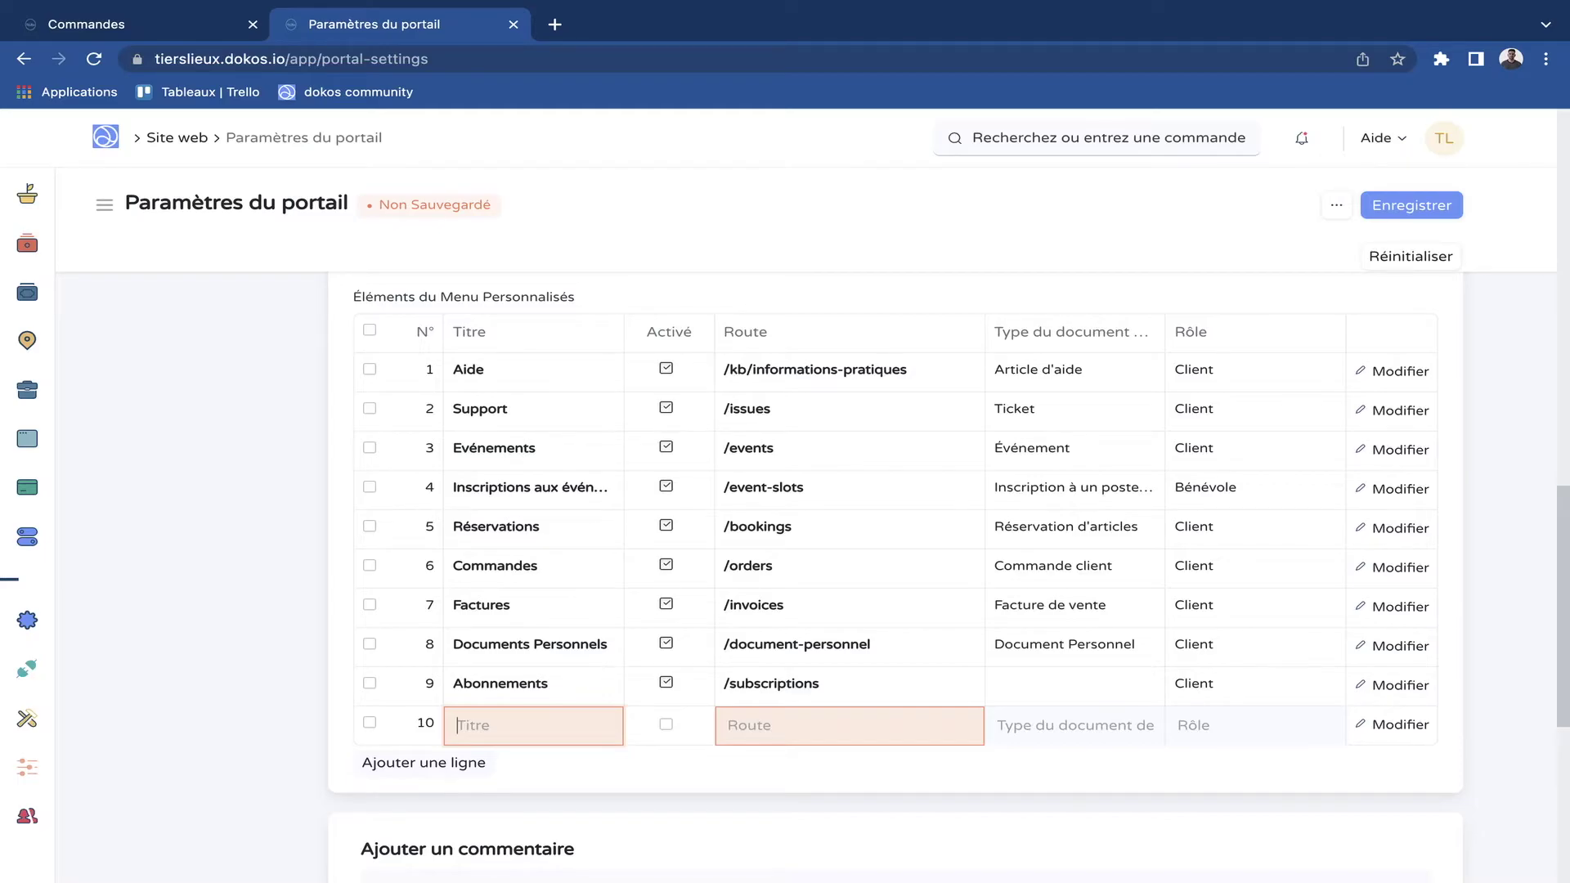
left_click(848, 725)
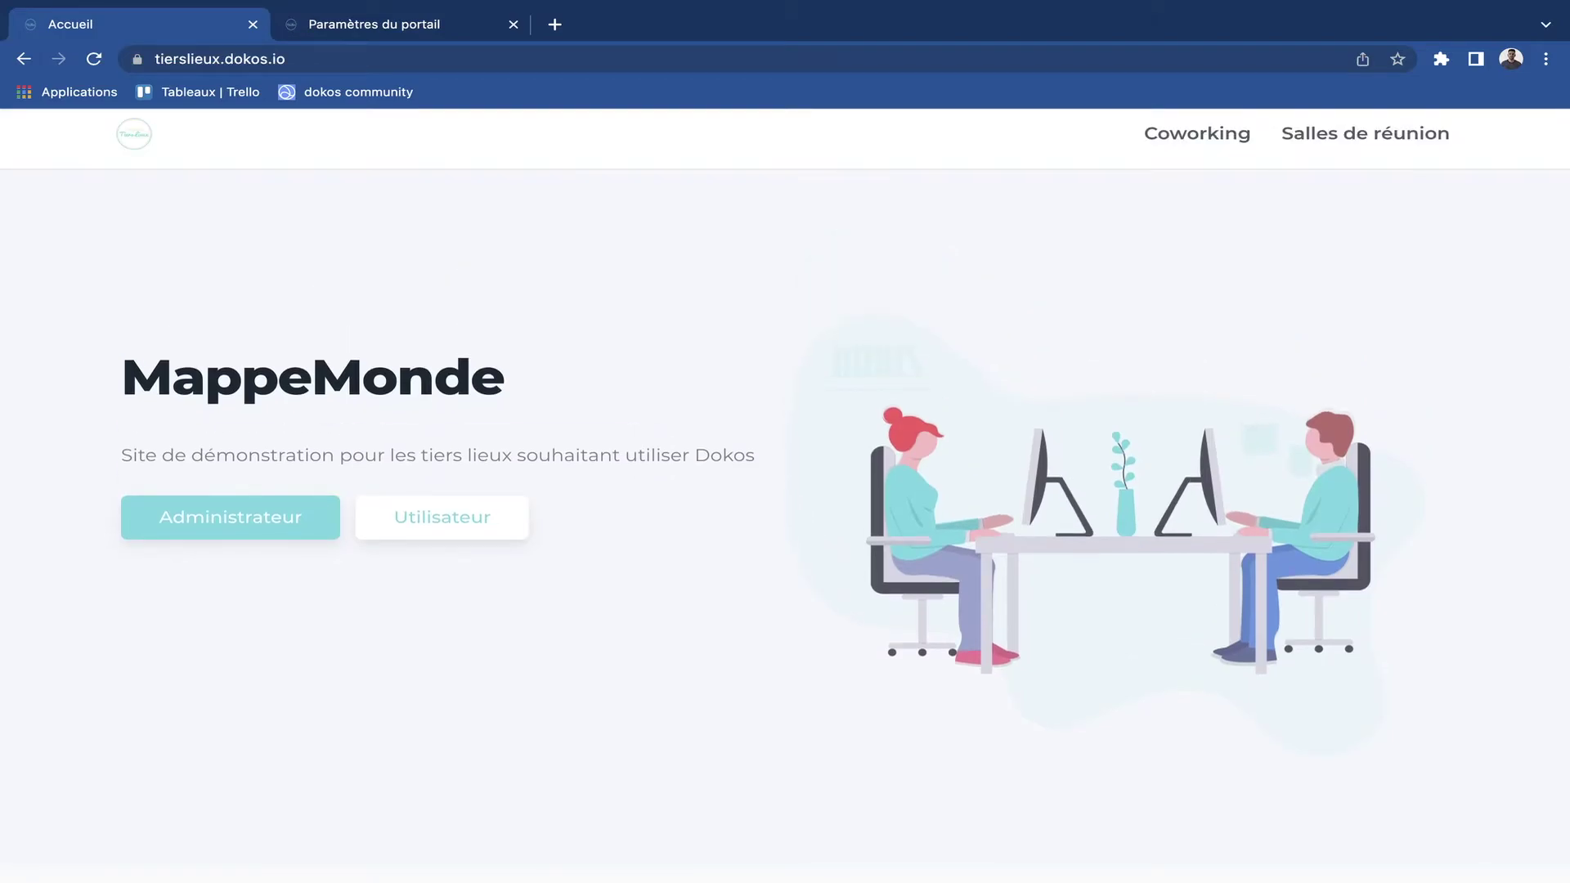
Examine the public home page's sections from the MappeMonde hero down to the email subscription footer.
scroll(784, 490, "down", 7)
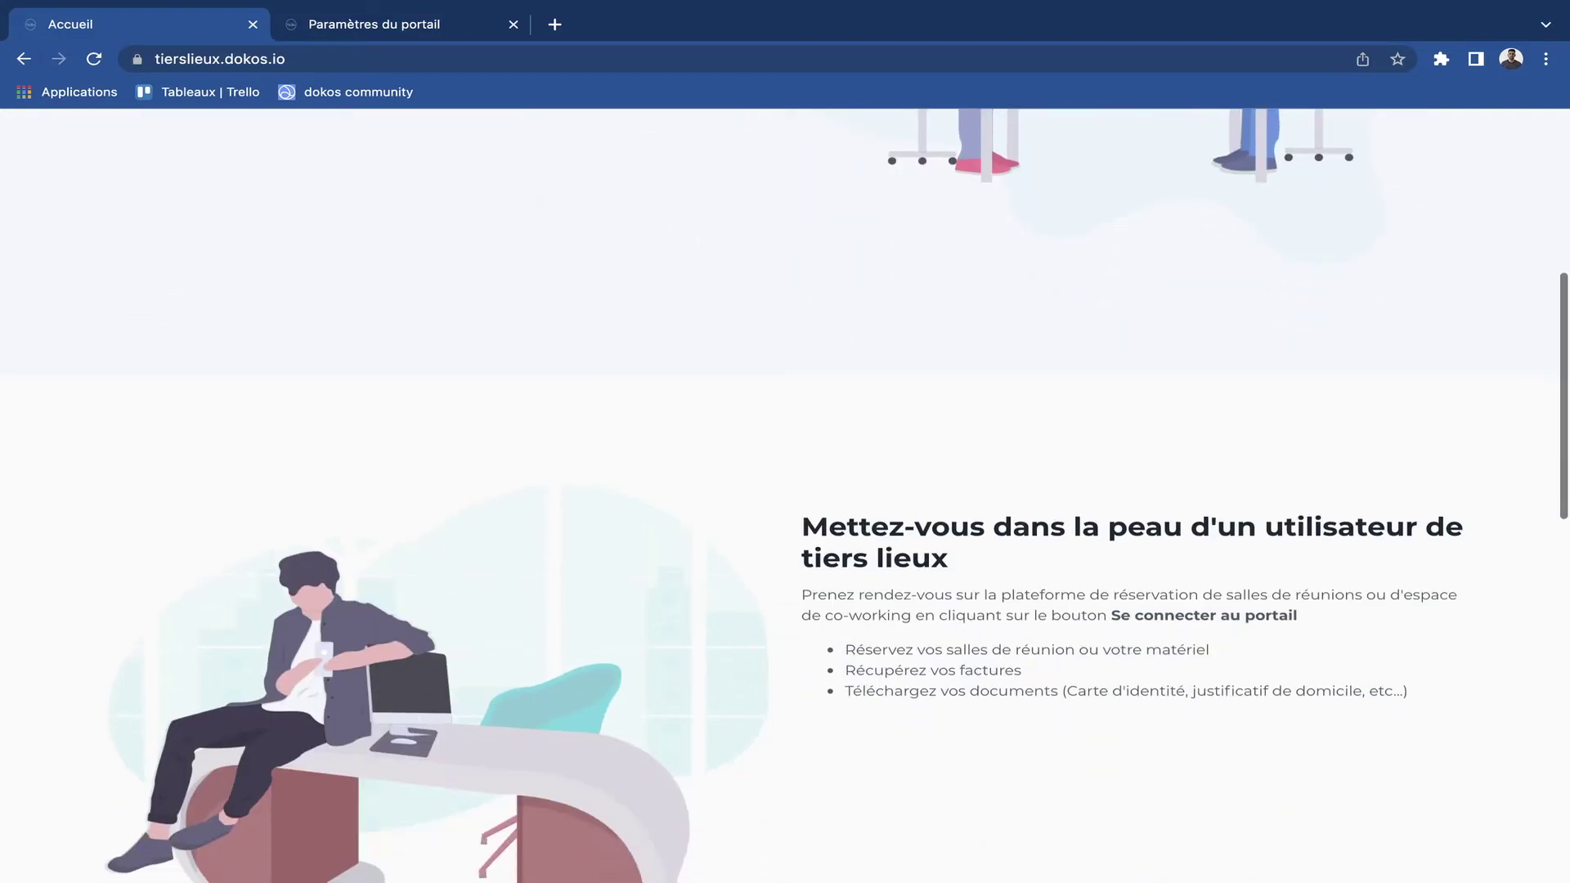
scroll(785, 490, "down", 10)
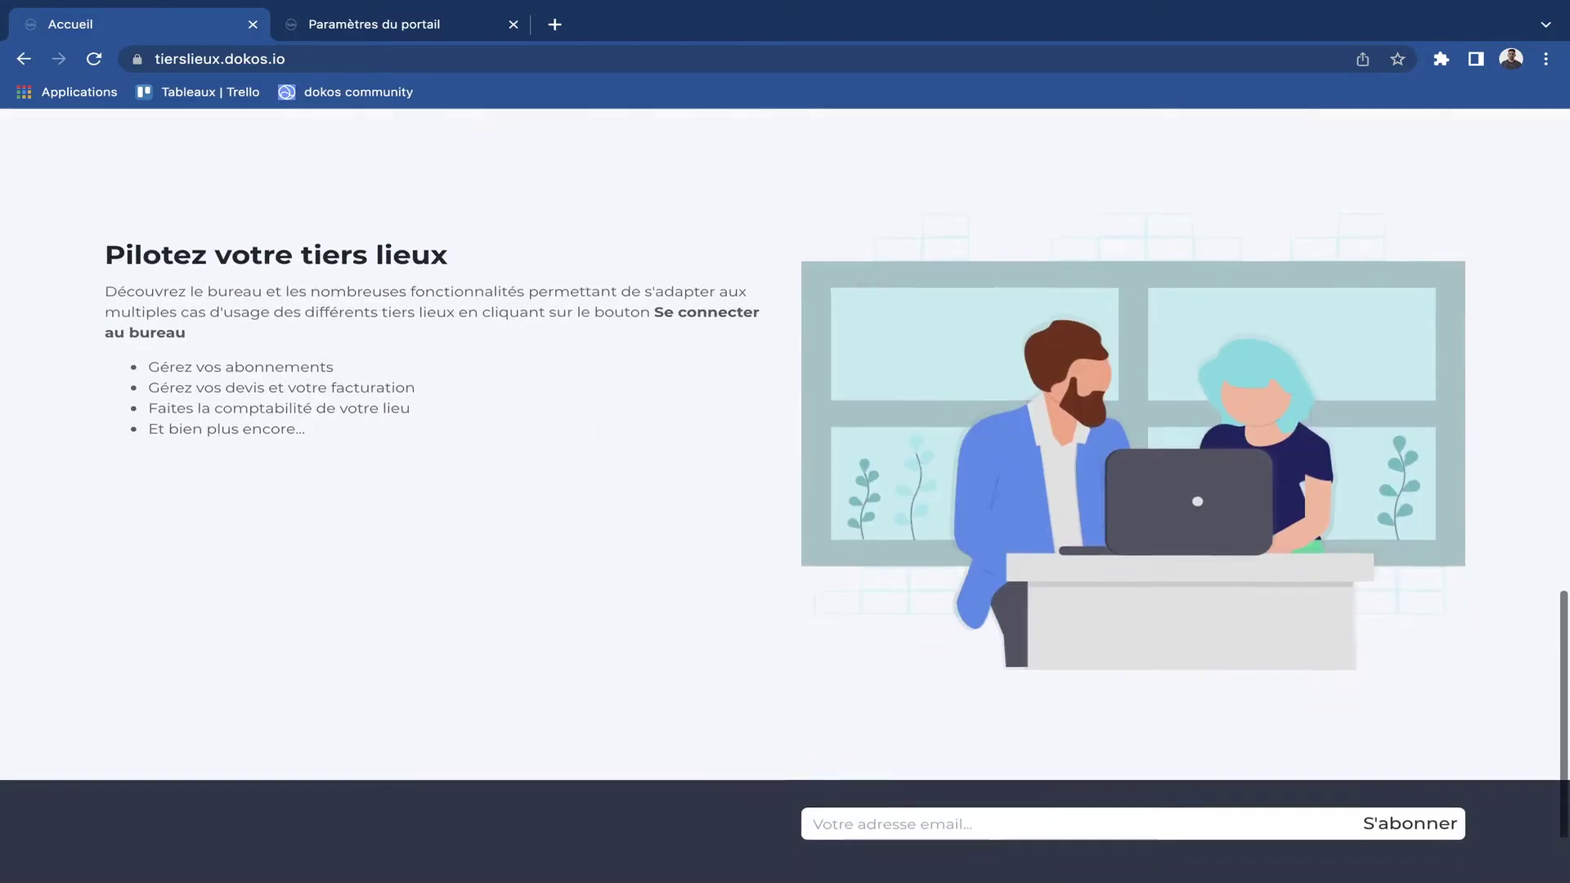
scroll(784, 490, "up", 7)
left_click(231, 527)
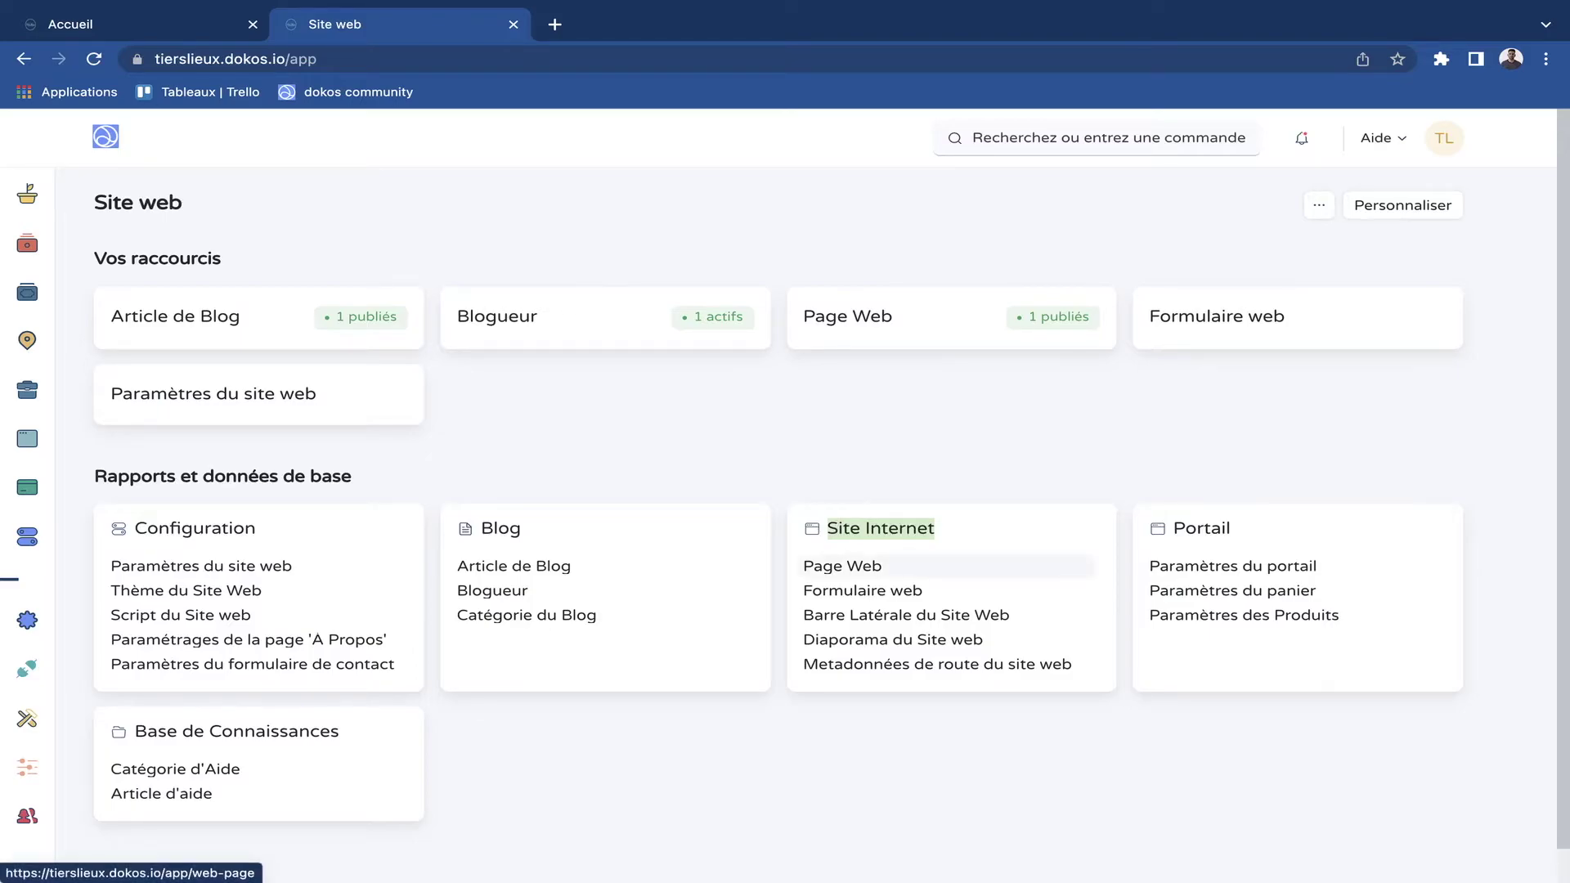
Open the Accueil record from the website's Page Web list and review its title, route and publication settings.
left_click(842, 566)
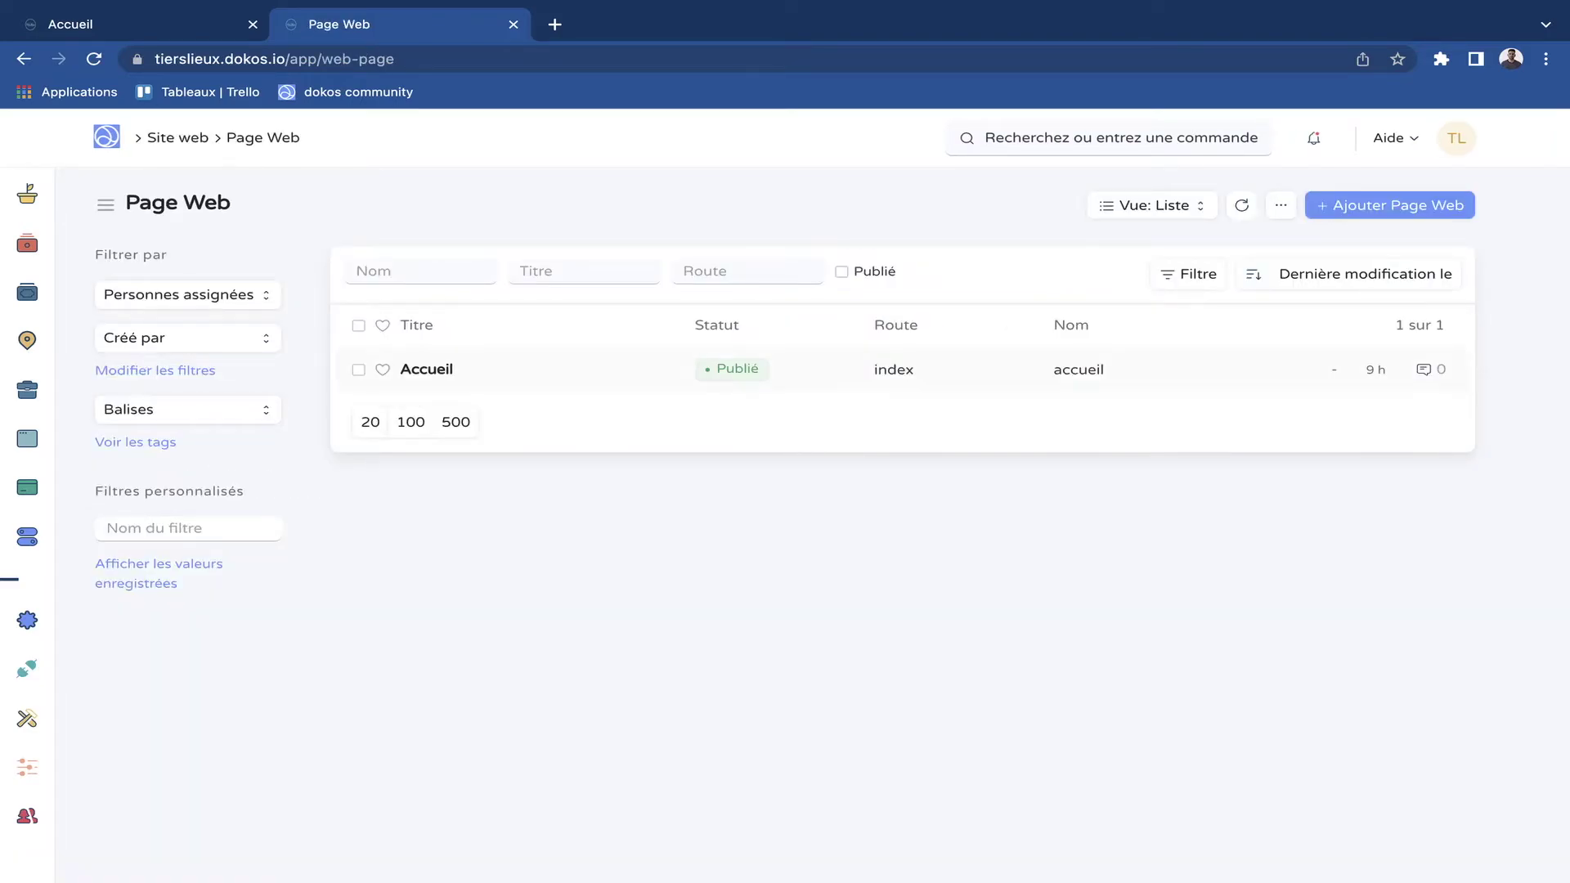
left_click(426, 369)
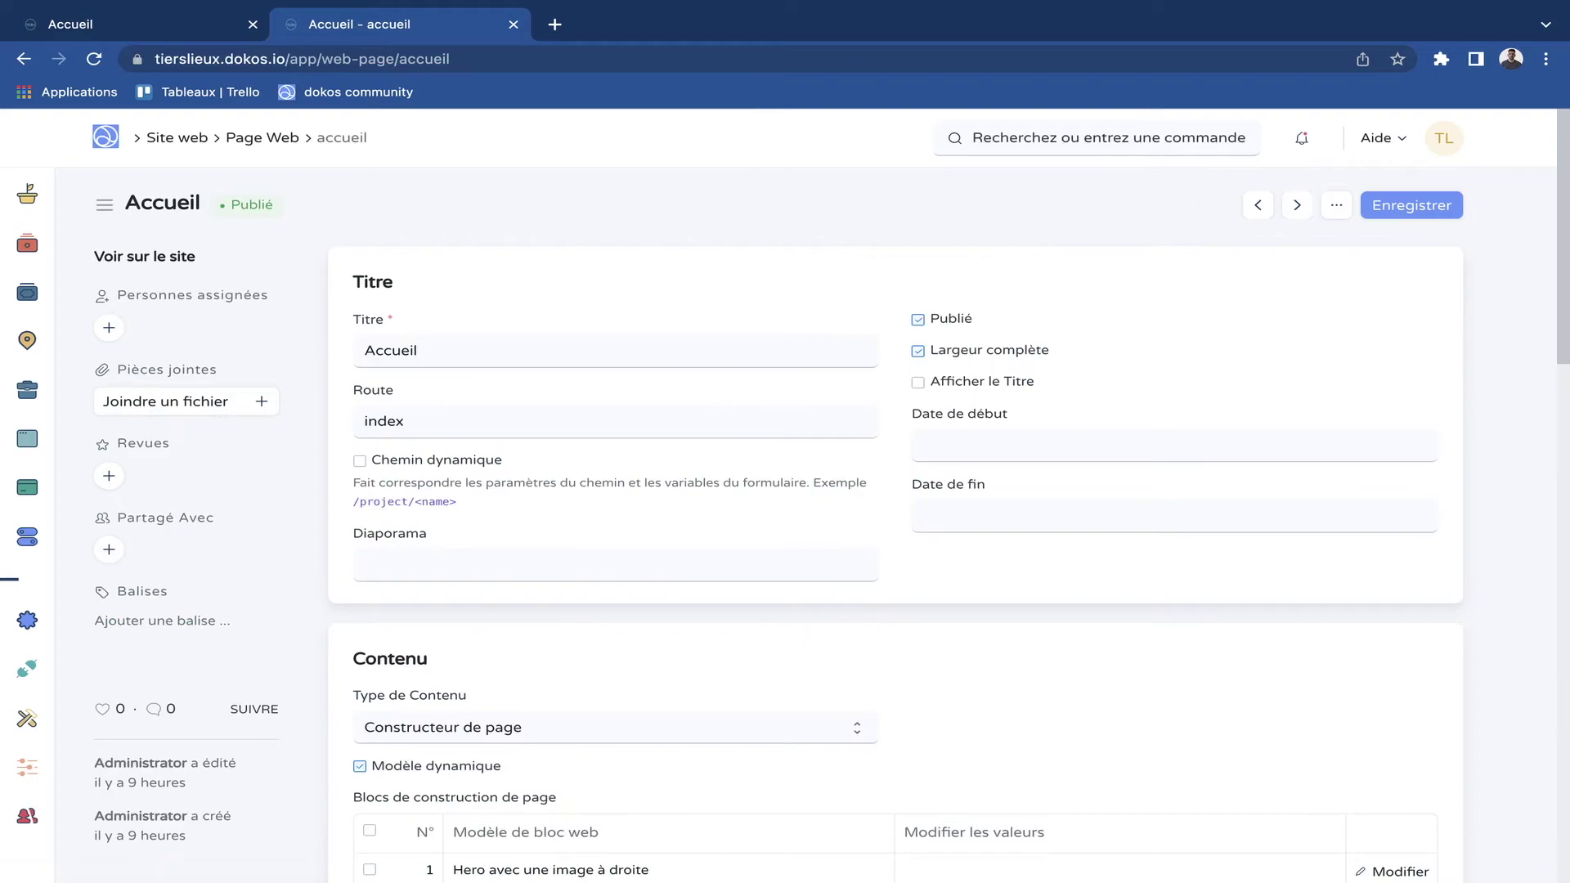
scroll(785, 523, "up", 1)
scroll(785, 523, "down", 1)
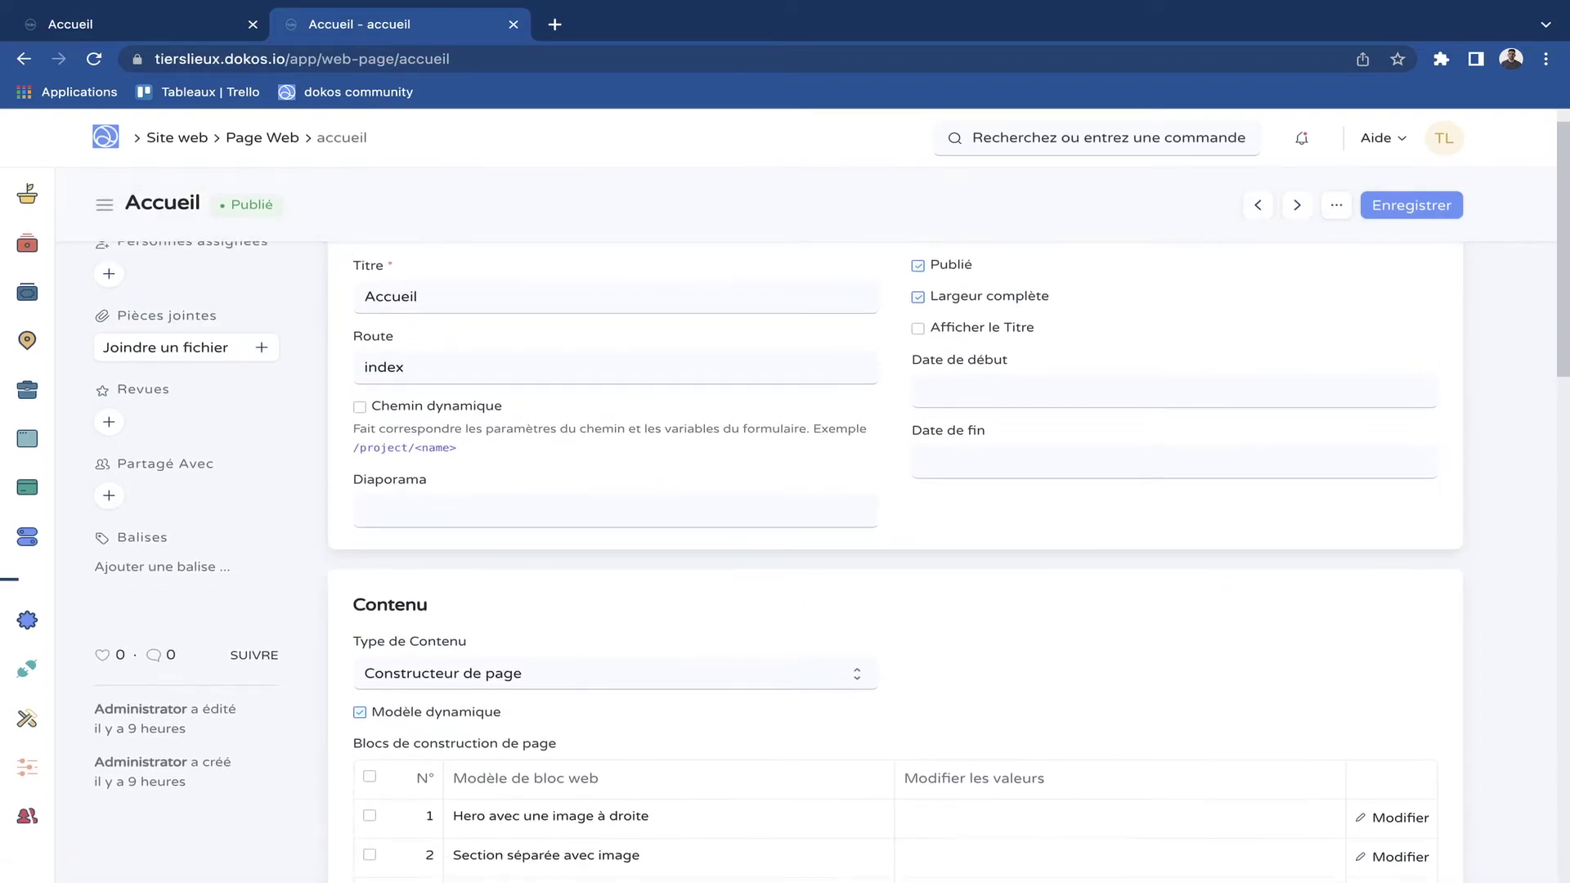
scroll(785, 523, "up", 1)
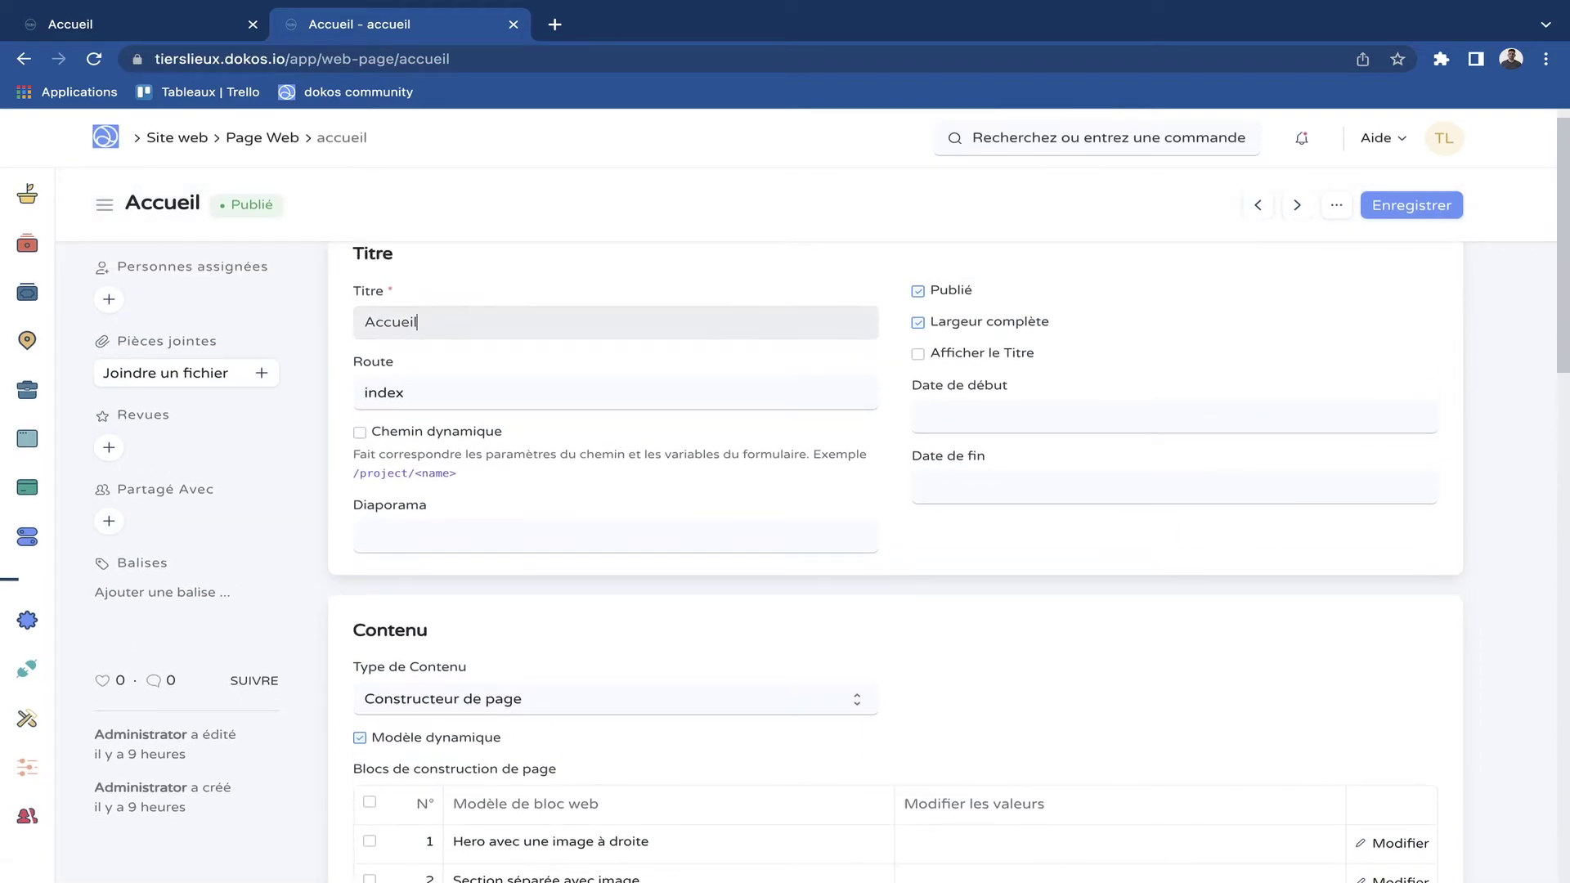
Set the Accueil page's route to accueil and save the page.
scroll(433, 327, "down", 1)
type("accueil")
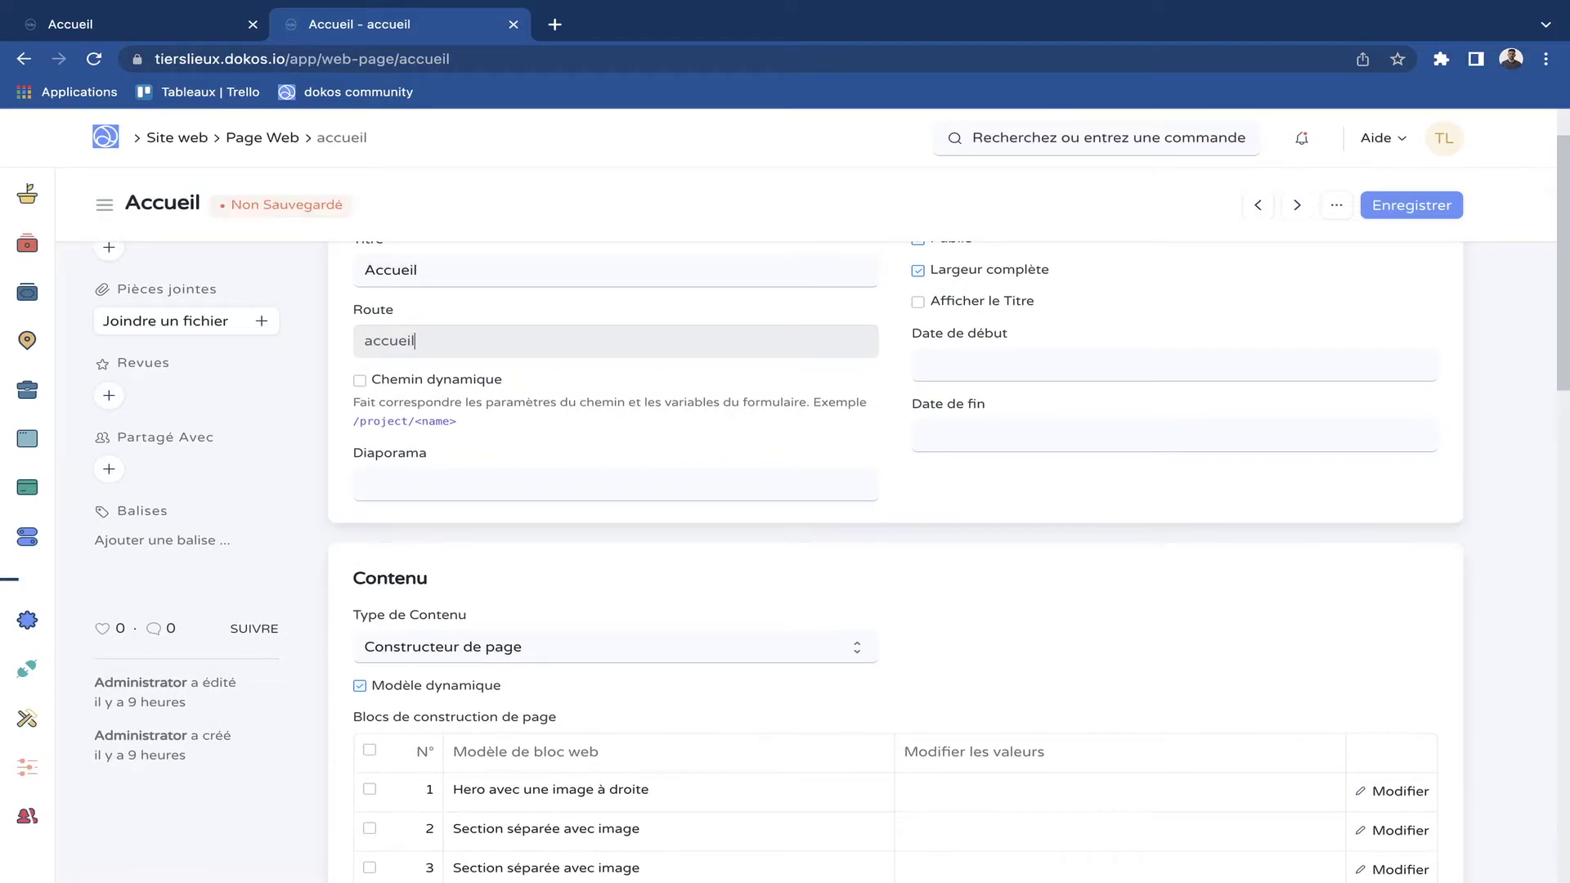
key("ctrl+s")
Compare the Accueil page's building blocks with the public home page and open the values of the Hero block.
scroll(817, 532, "down", 3)
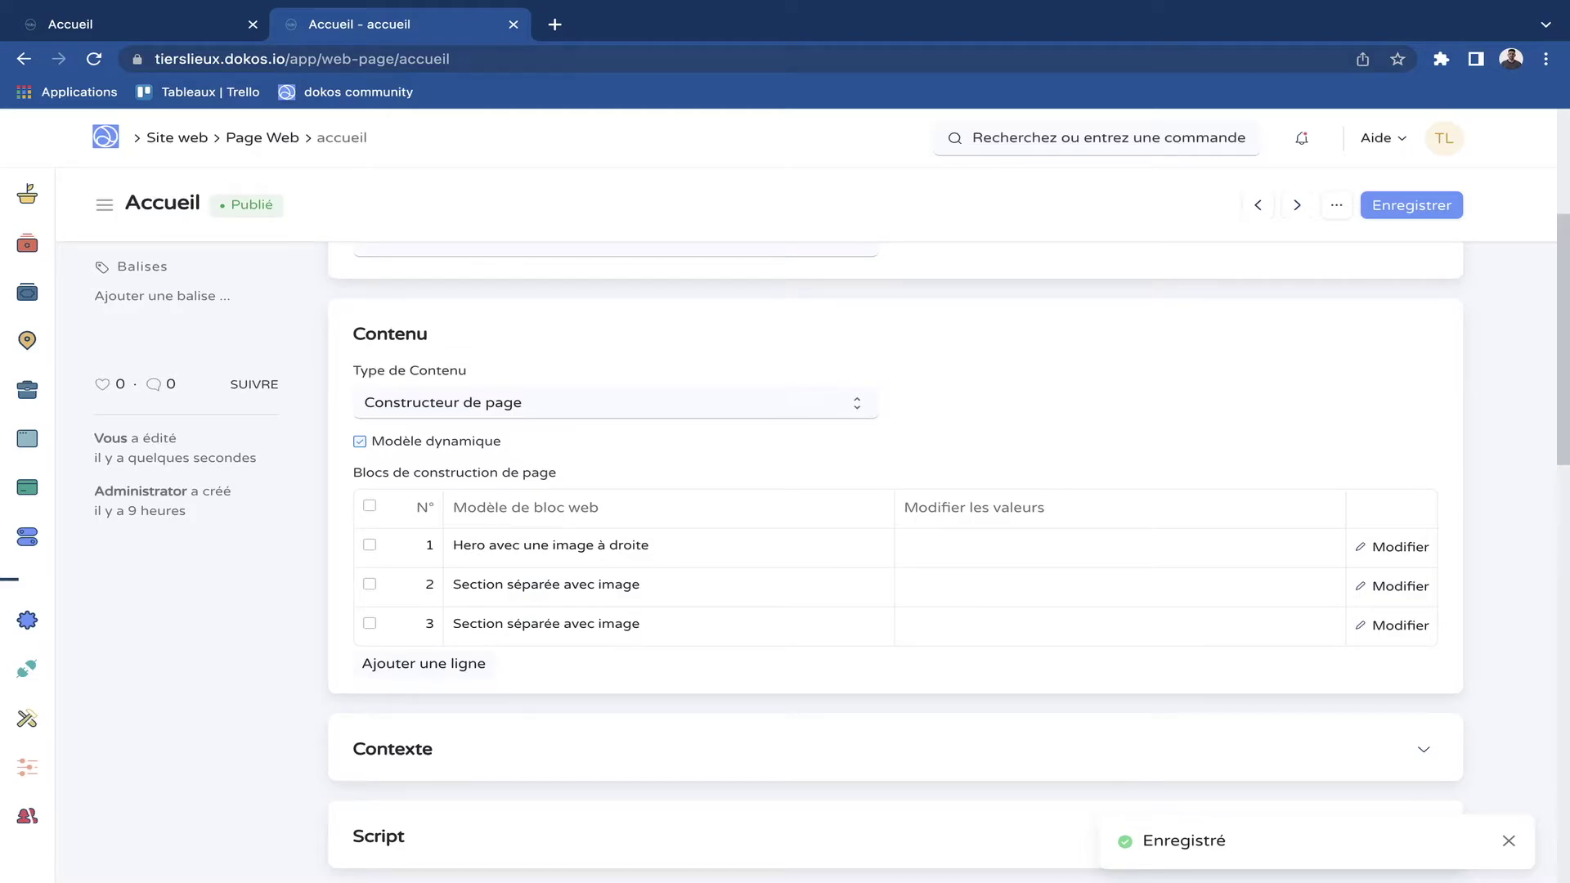
key("ctrl+shift+Tab")
scroll(785, 496, "down", 2)
scroll(785, 495, "up", 3)
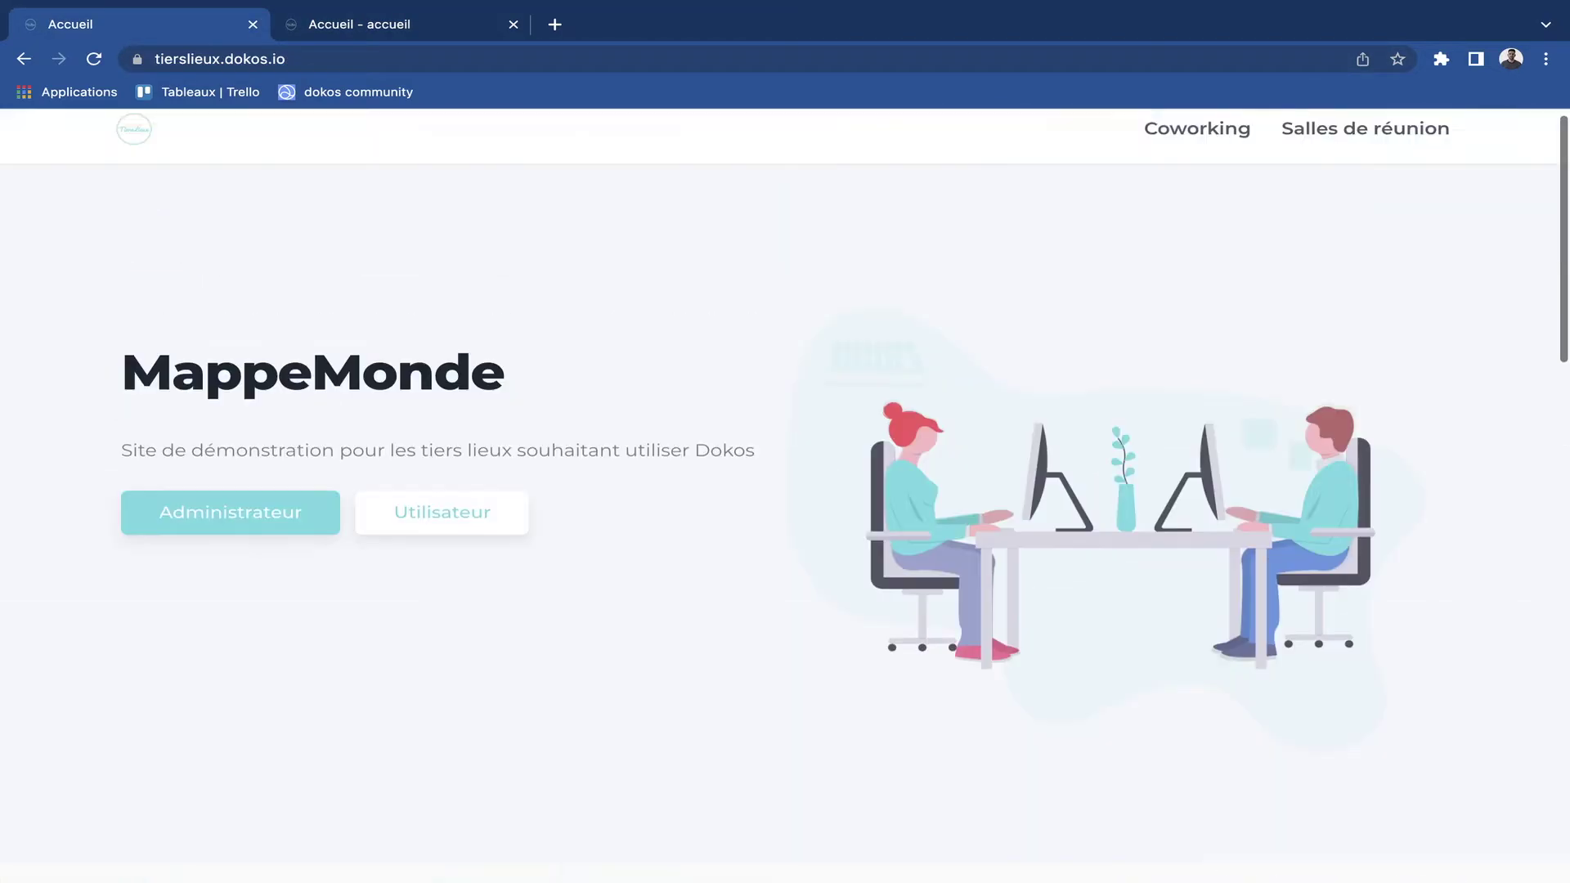
key("ctrl+2")
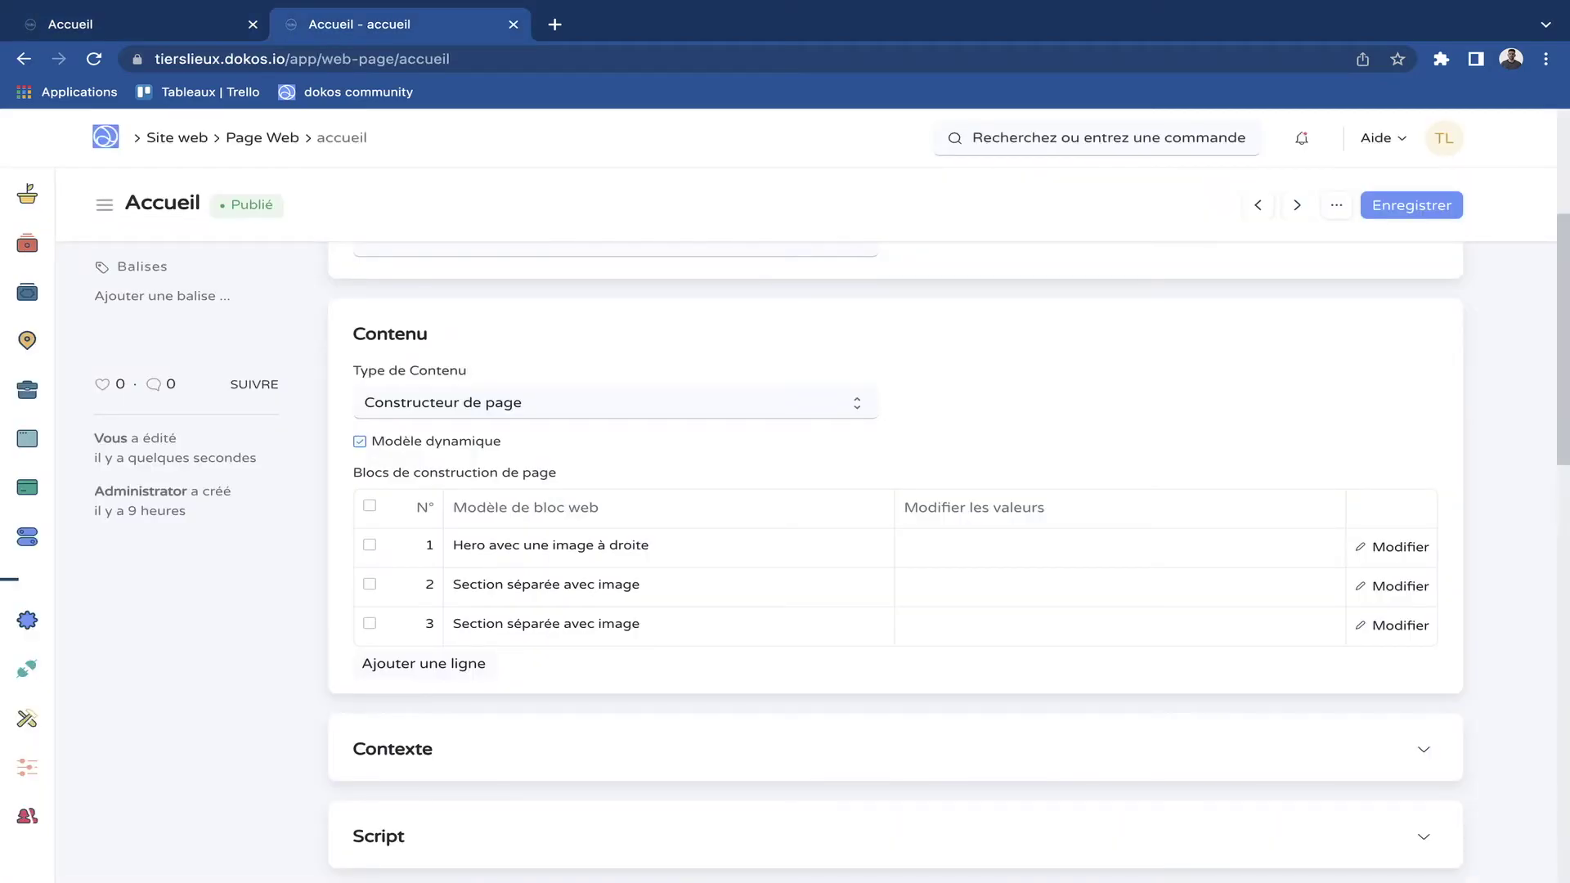
left_click(963, 544)
left_click(963, 544)
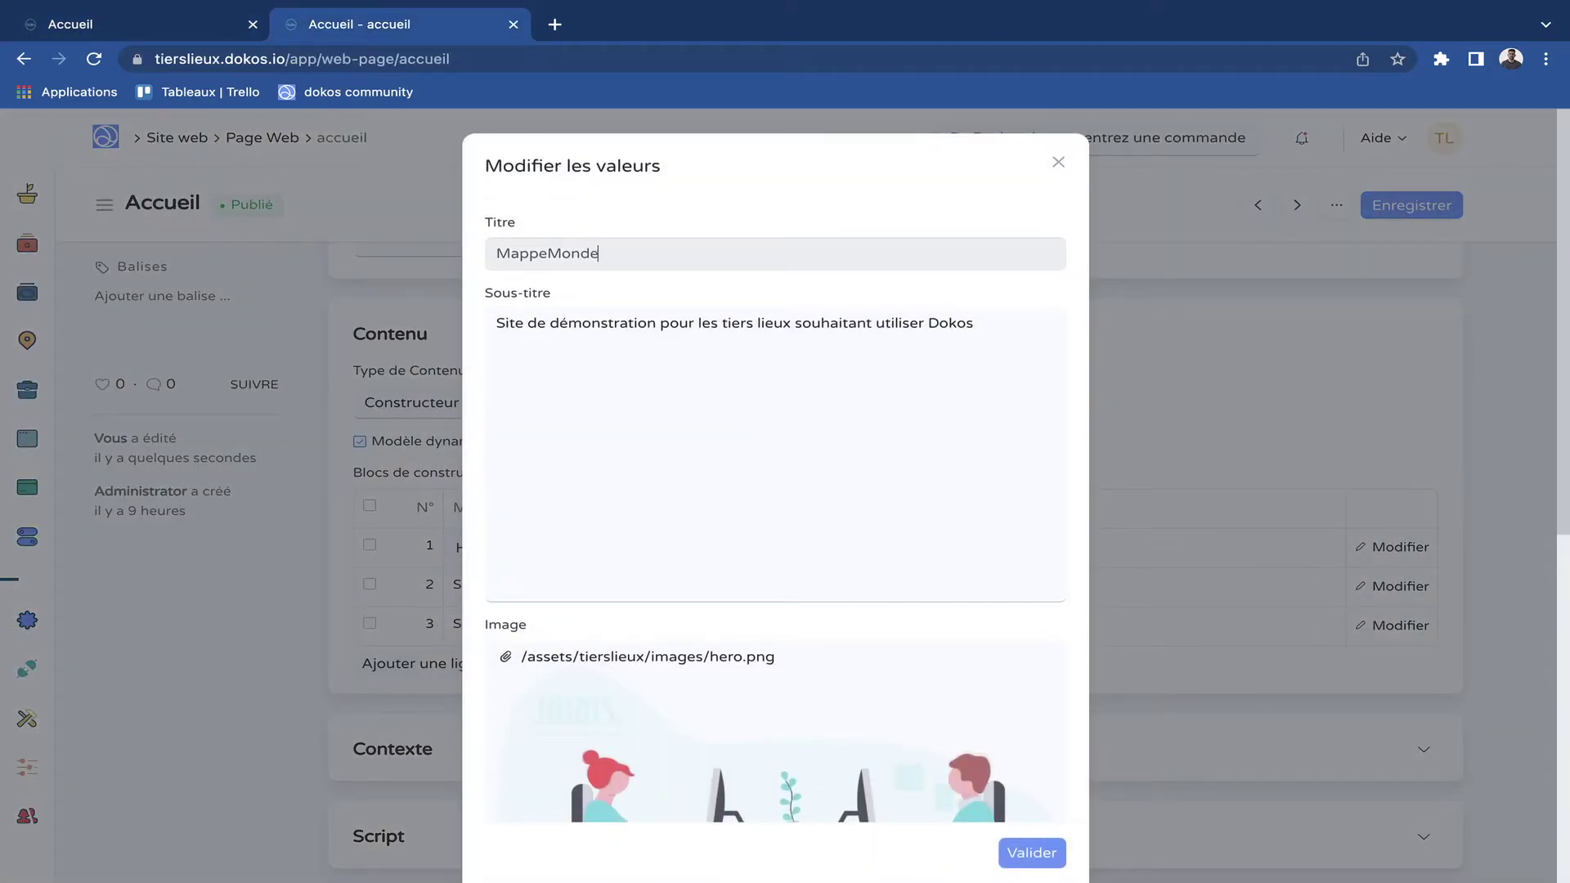
Compare the hero block's title and subtitle values with the heading and tagline on the public home page.
key("ctrl+1")
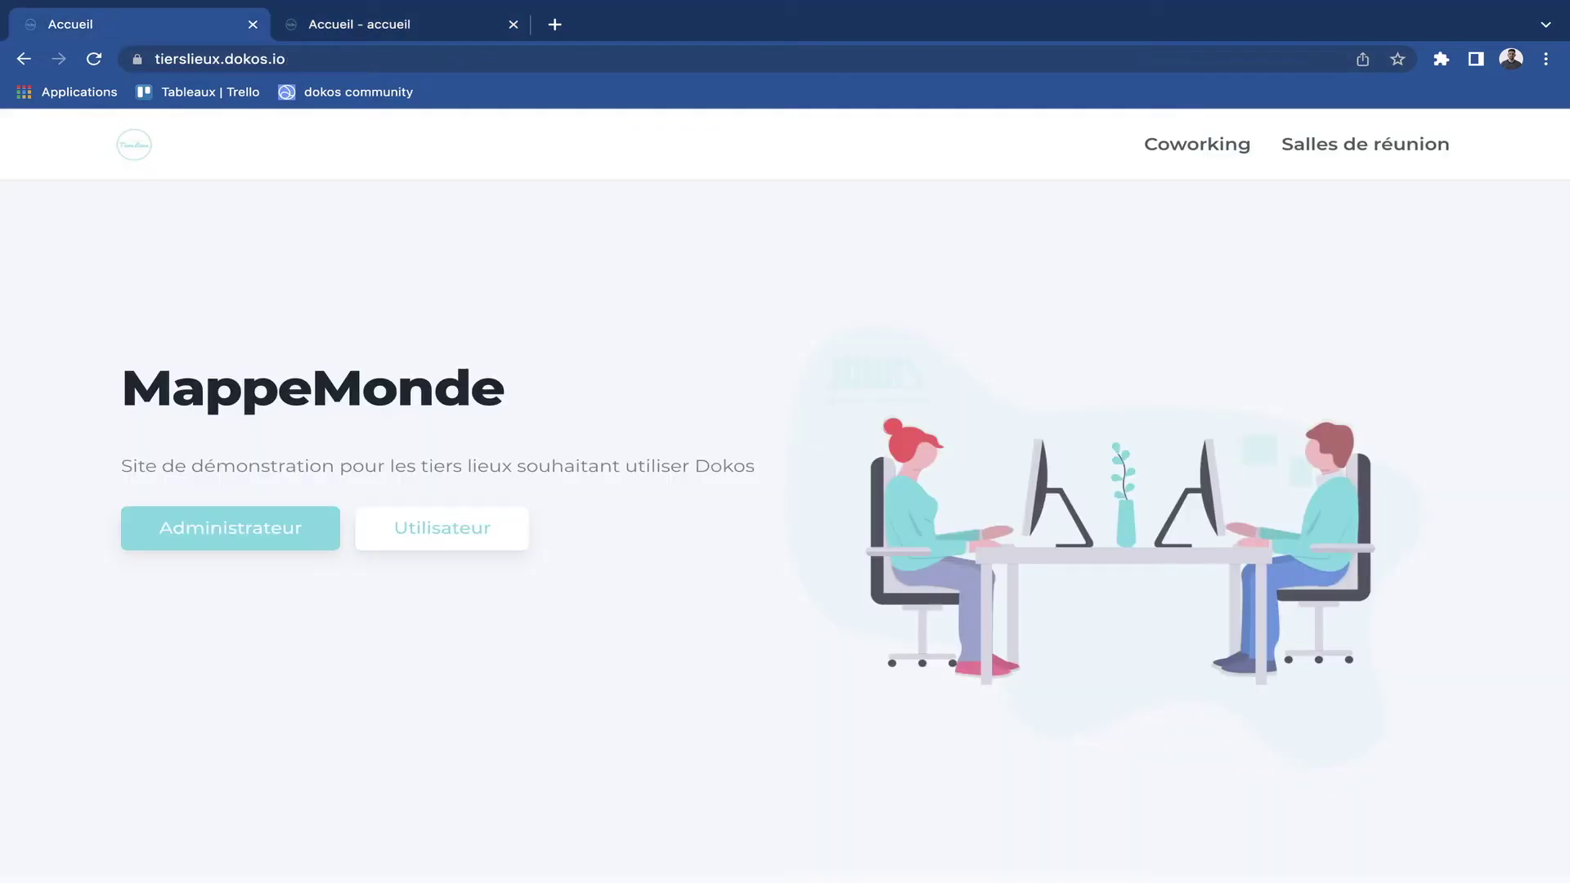
left_click_drag(121, 389, 433, 389)
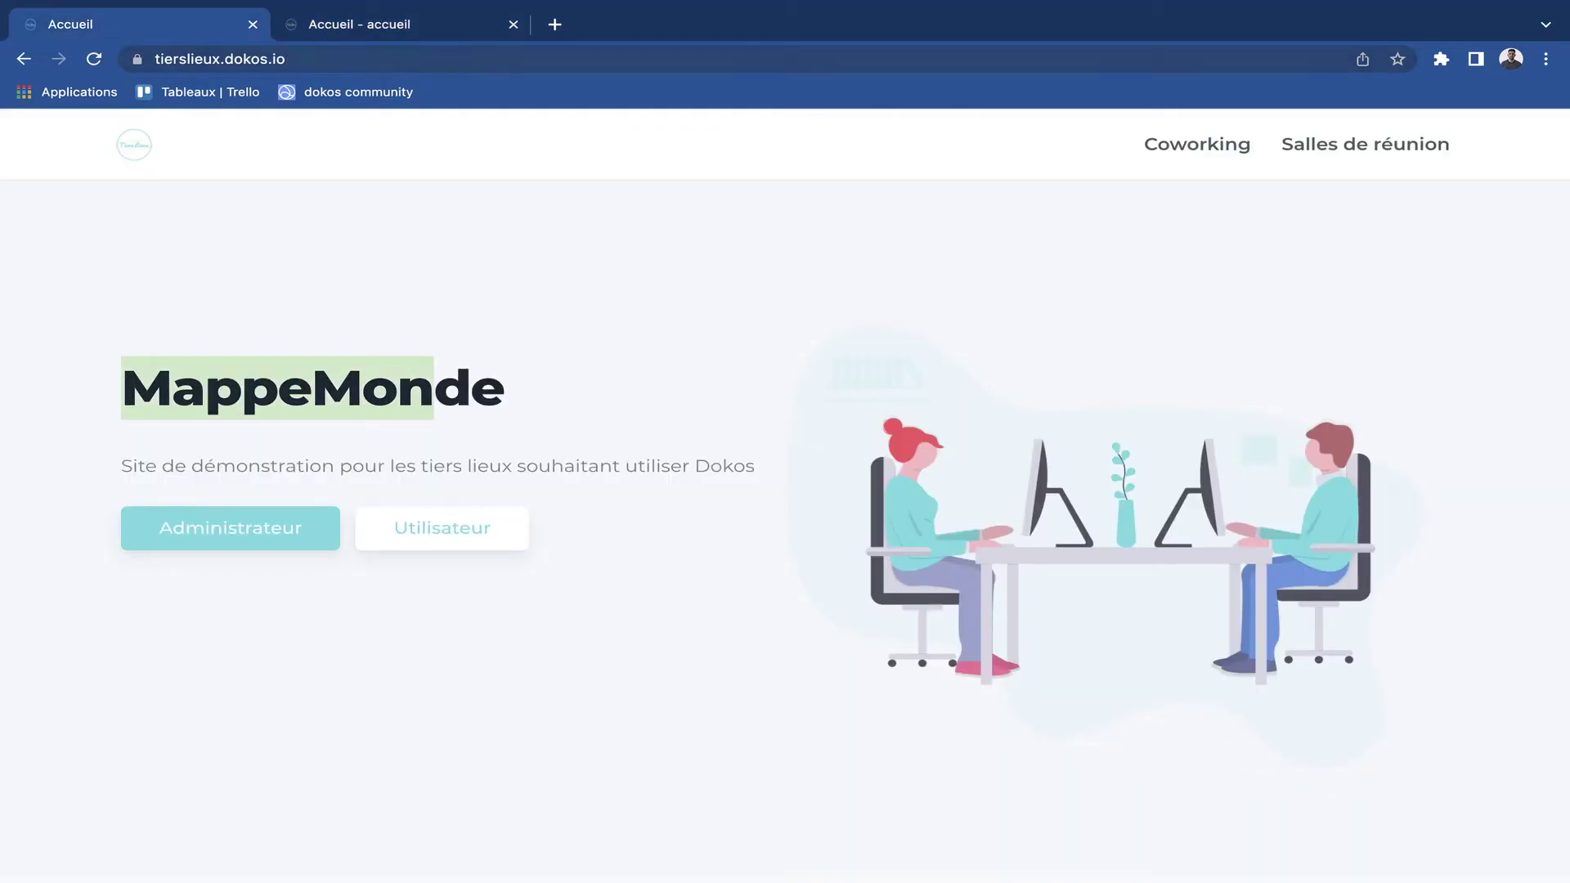
key("ctrl+2")
triple_click(591, 324)
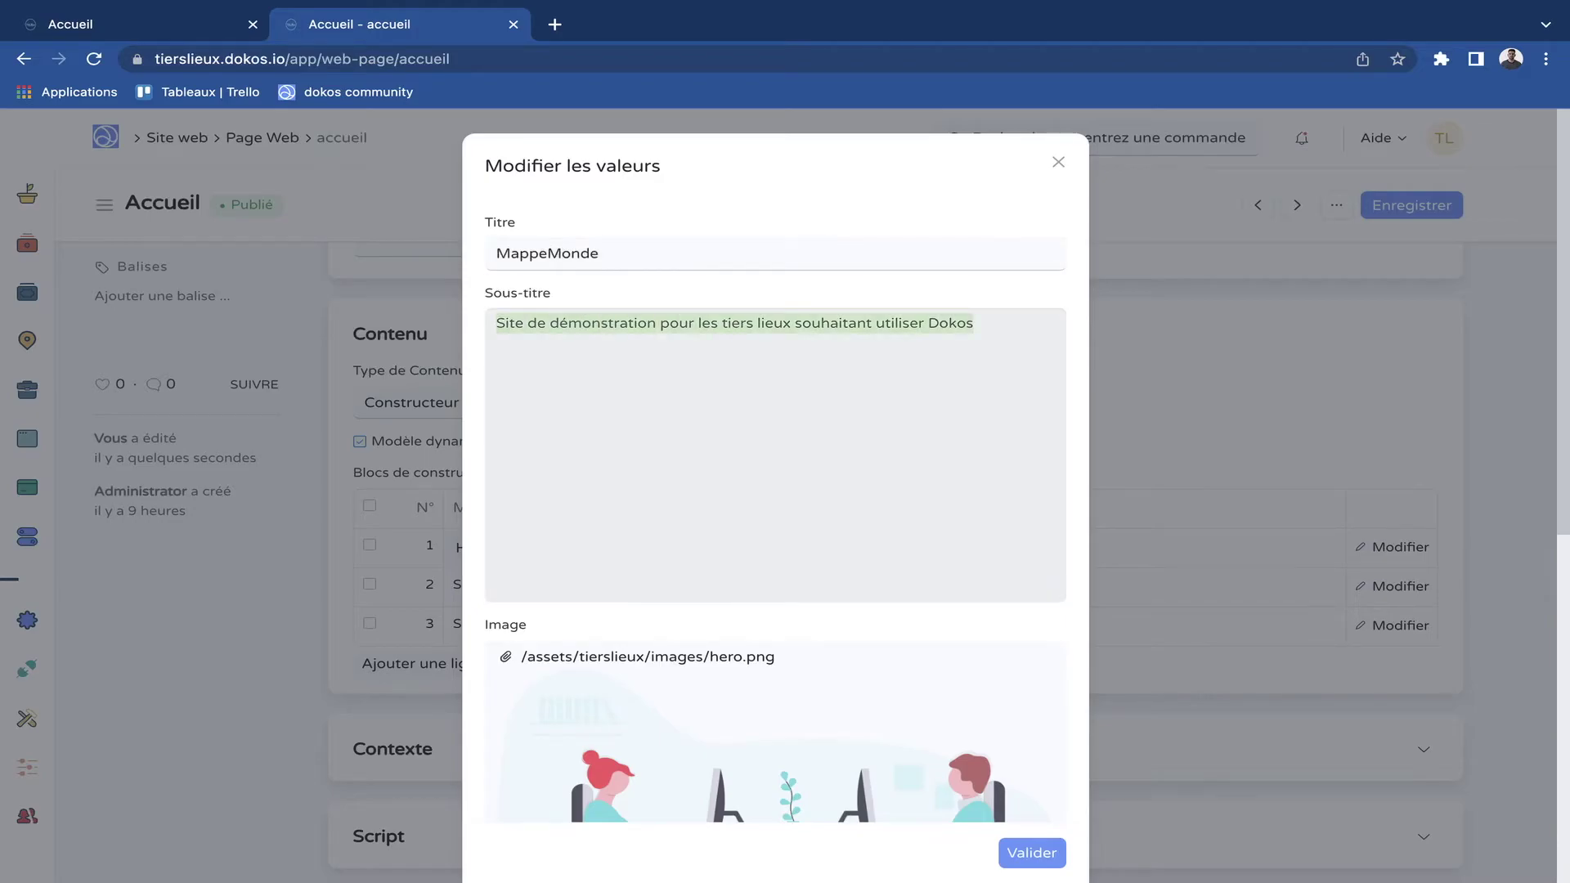
key("ctrl+1")
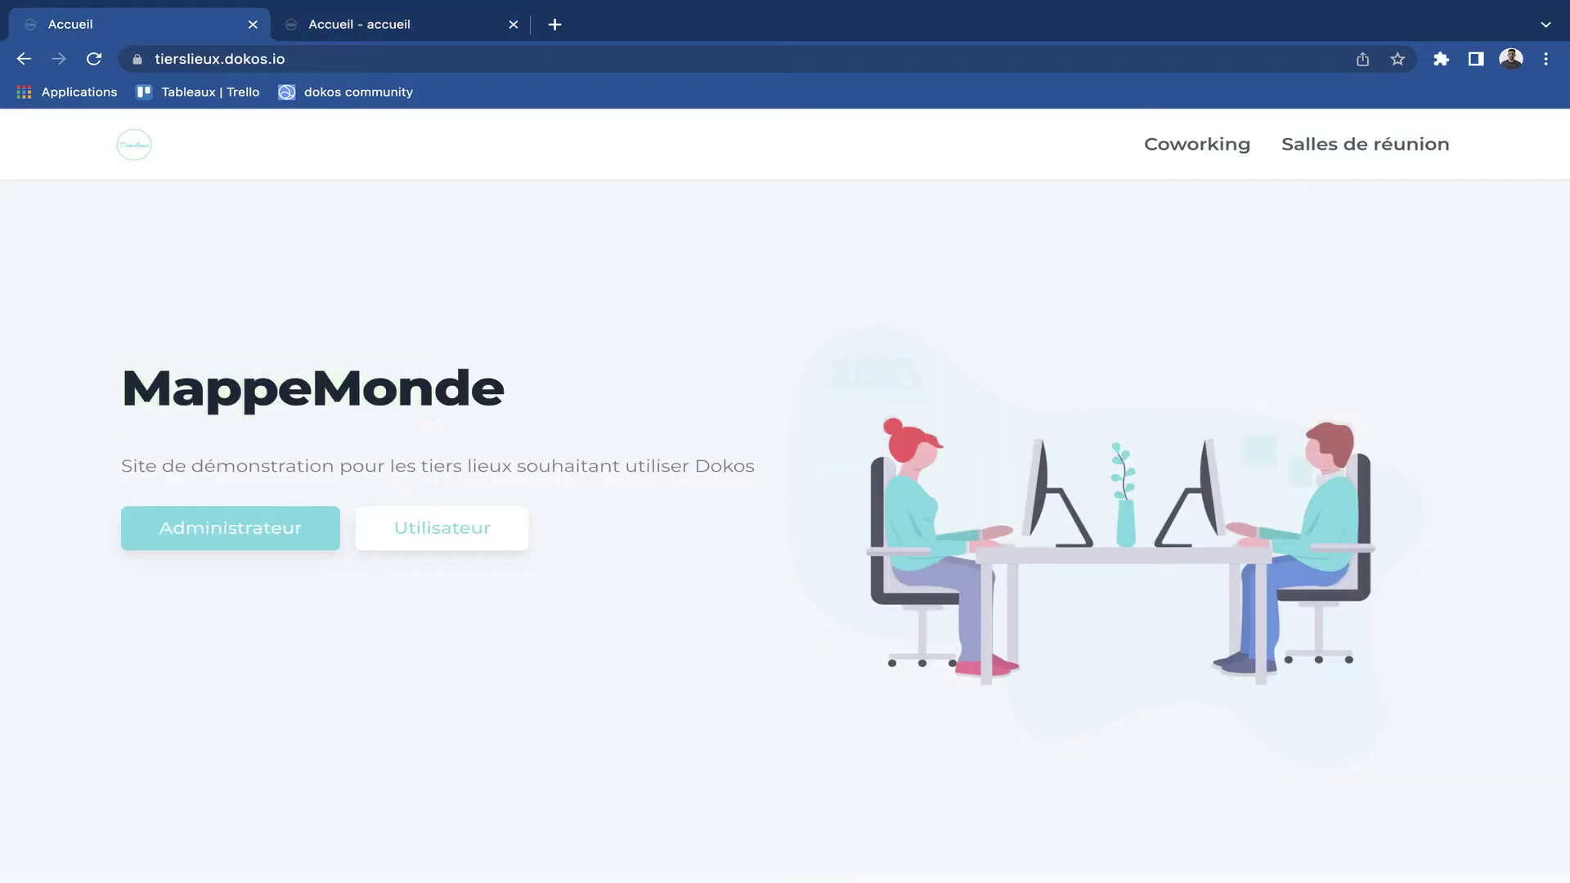
key("ctrl+2")
Examine the hero block's image, action labels and action URLs, leaving its values dialog without changes.
scroll(775, 490, "down", 2)
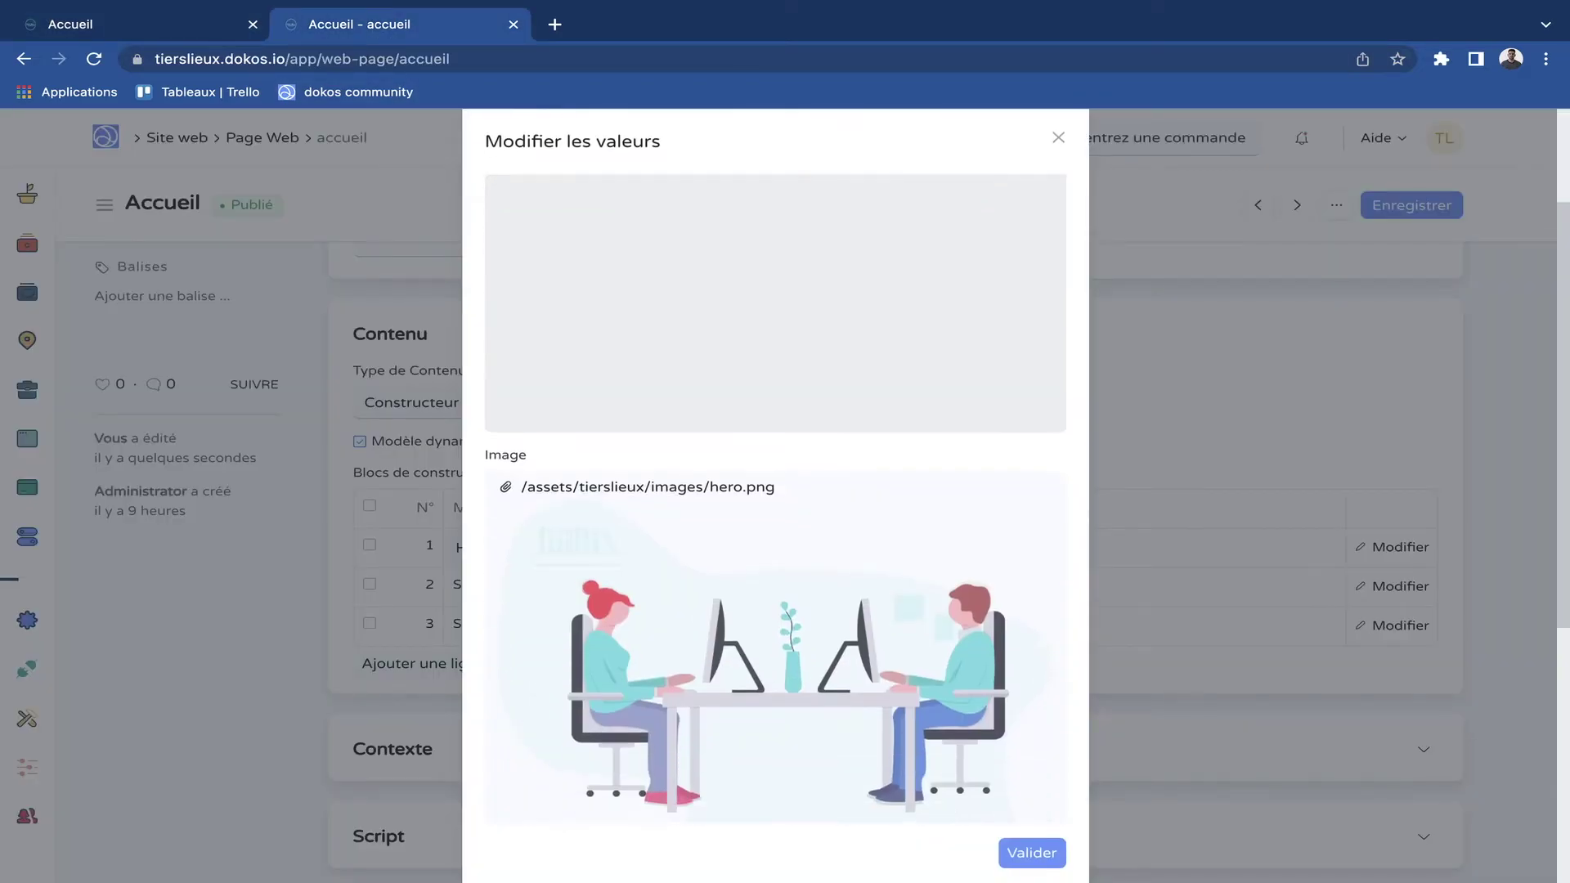
scroll(775, 491, "down", 5)
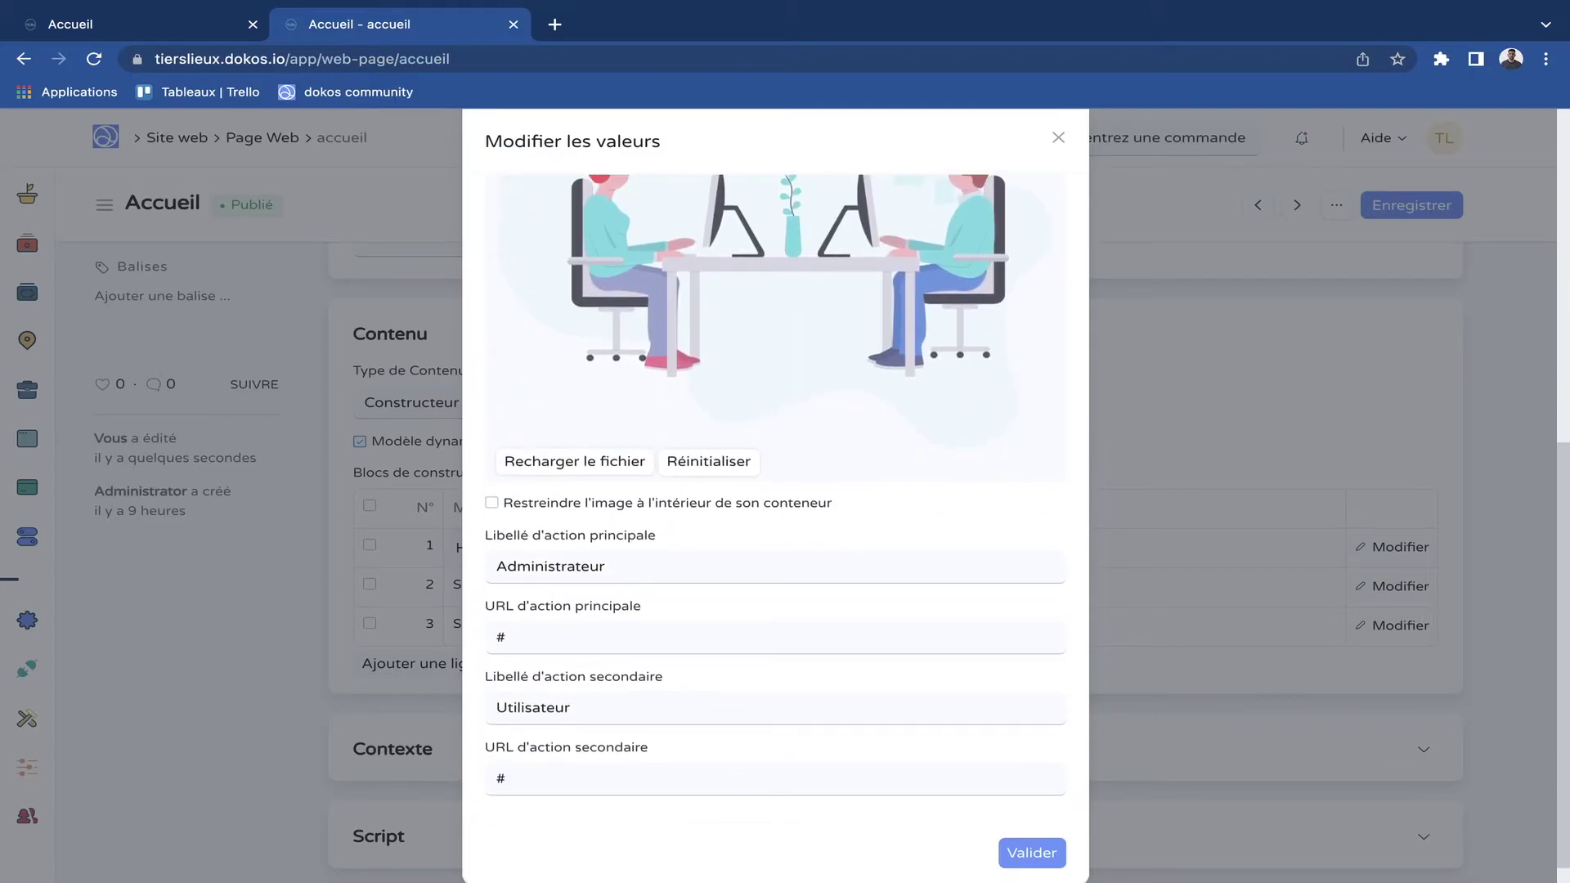
scroll(775, 491, "down", 1)
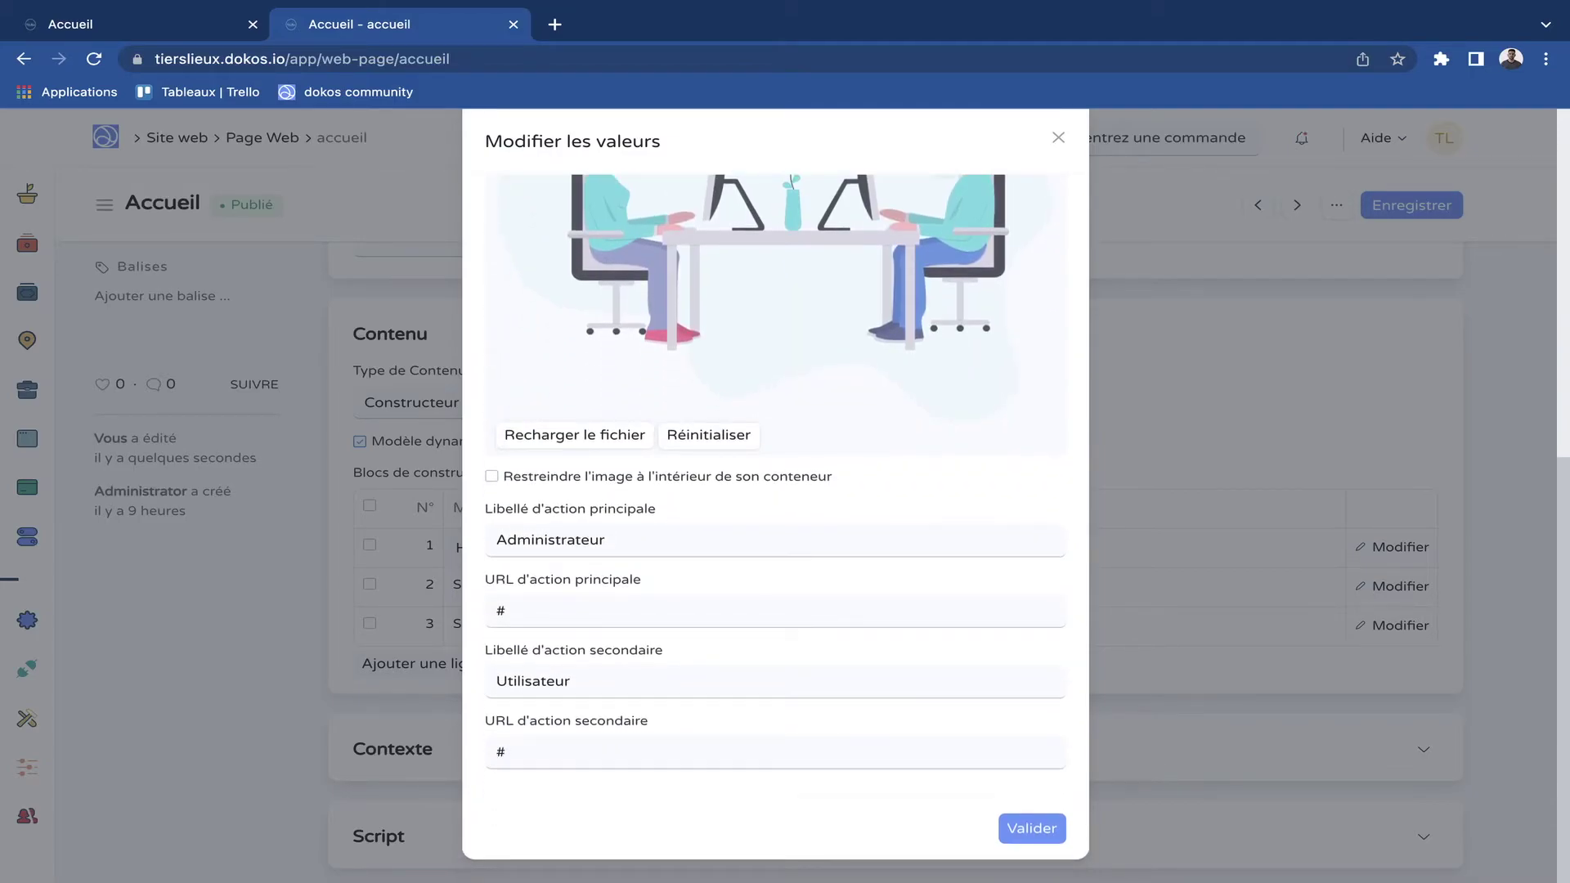
left_click(505, 611)
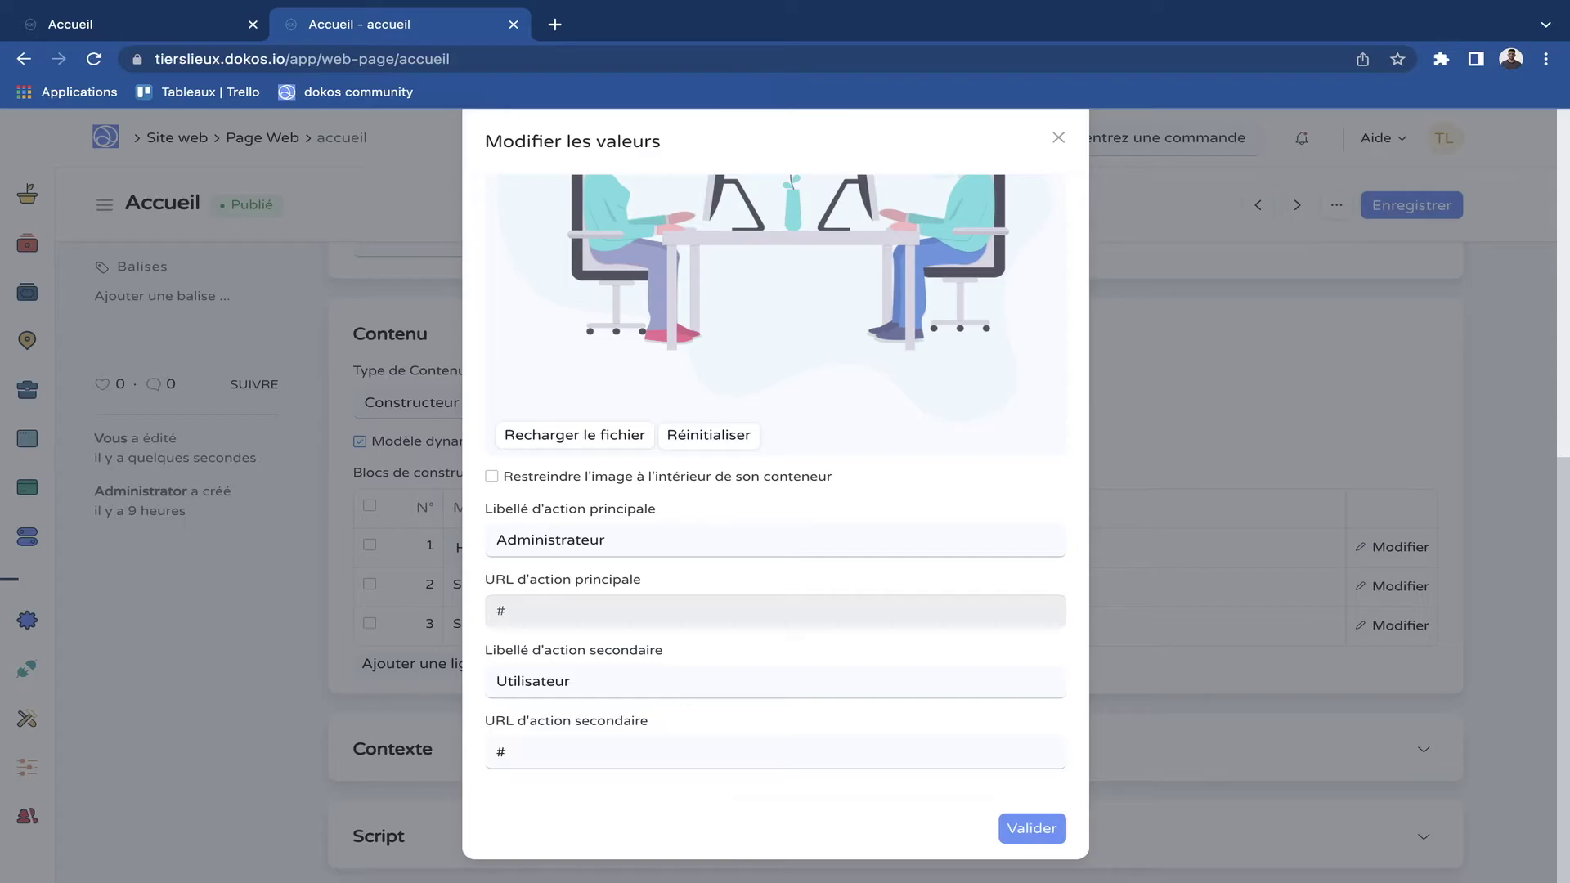
key("Escape")
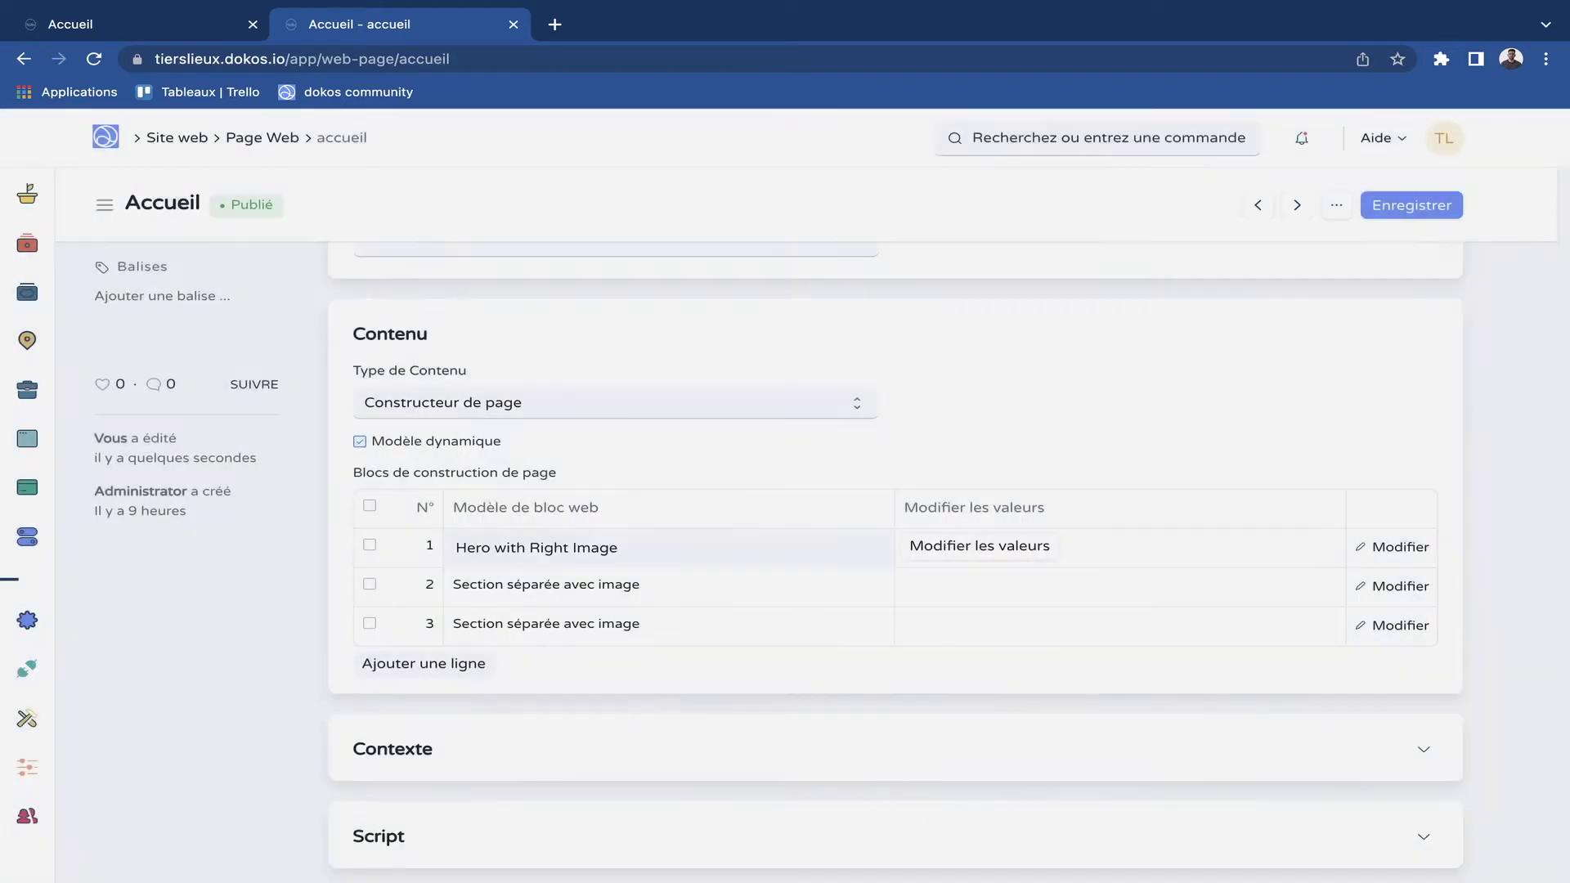
Open the values of the second block, Section séparée avec image, and examine its title, HTML content and image.
scroll(894, 523, "down", 2)
left_click(546, 476)
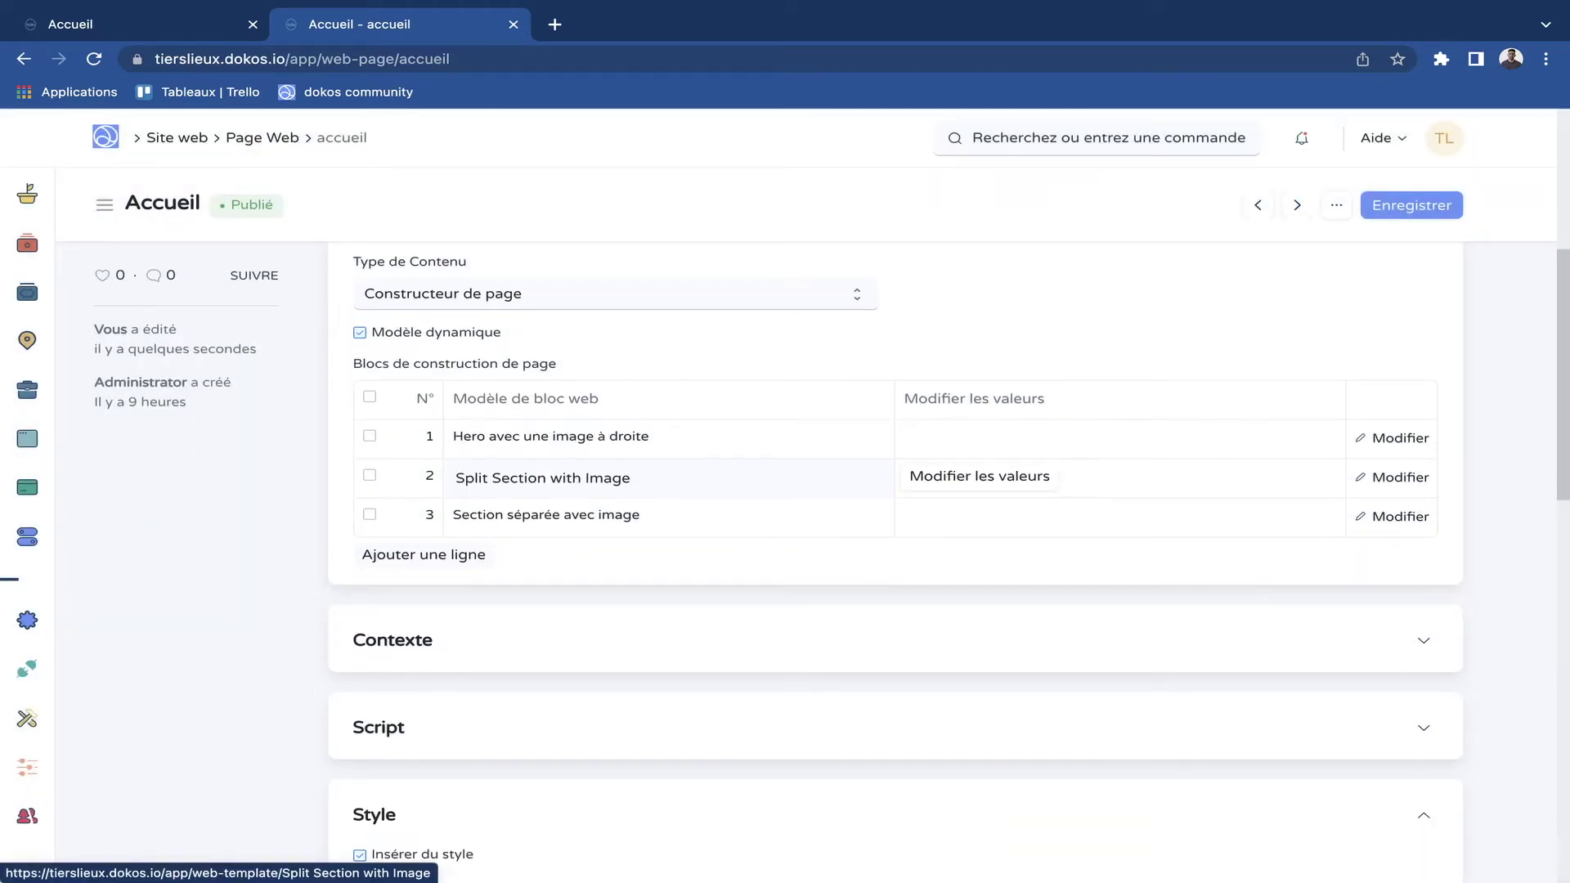
left_click(979, 476)
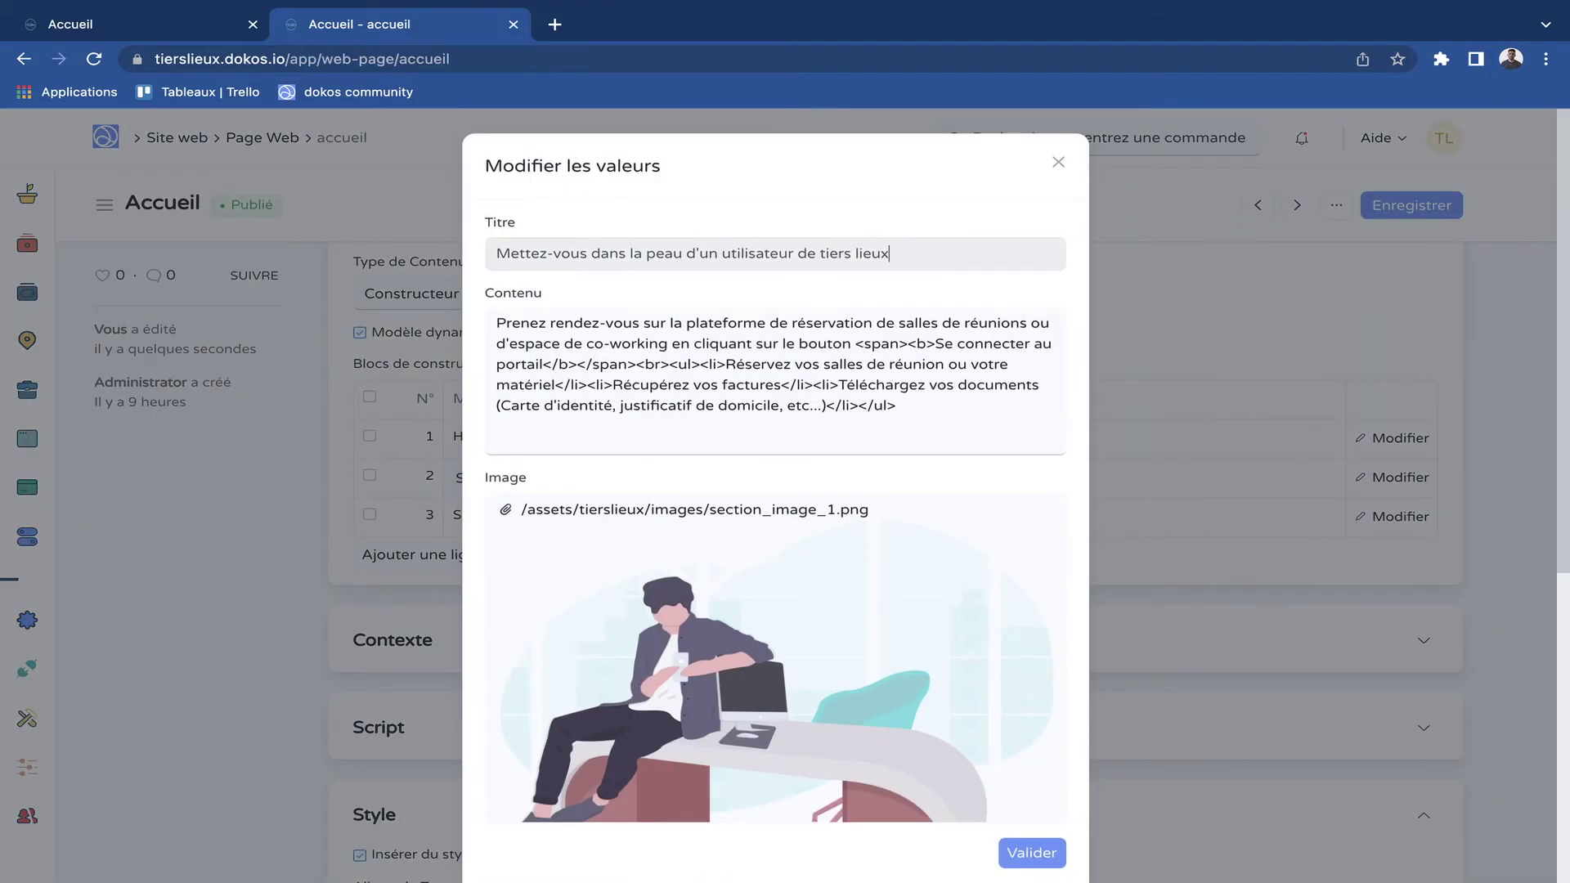
scroll(639, 359, "down", 1)
left_click(639, 359)
left_click_drag(509, 228, 616, 228)
left_click_drag(496, 297, 689, 318)
scroll(690, 318, "down", 2)
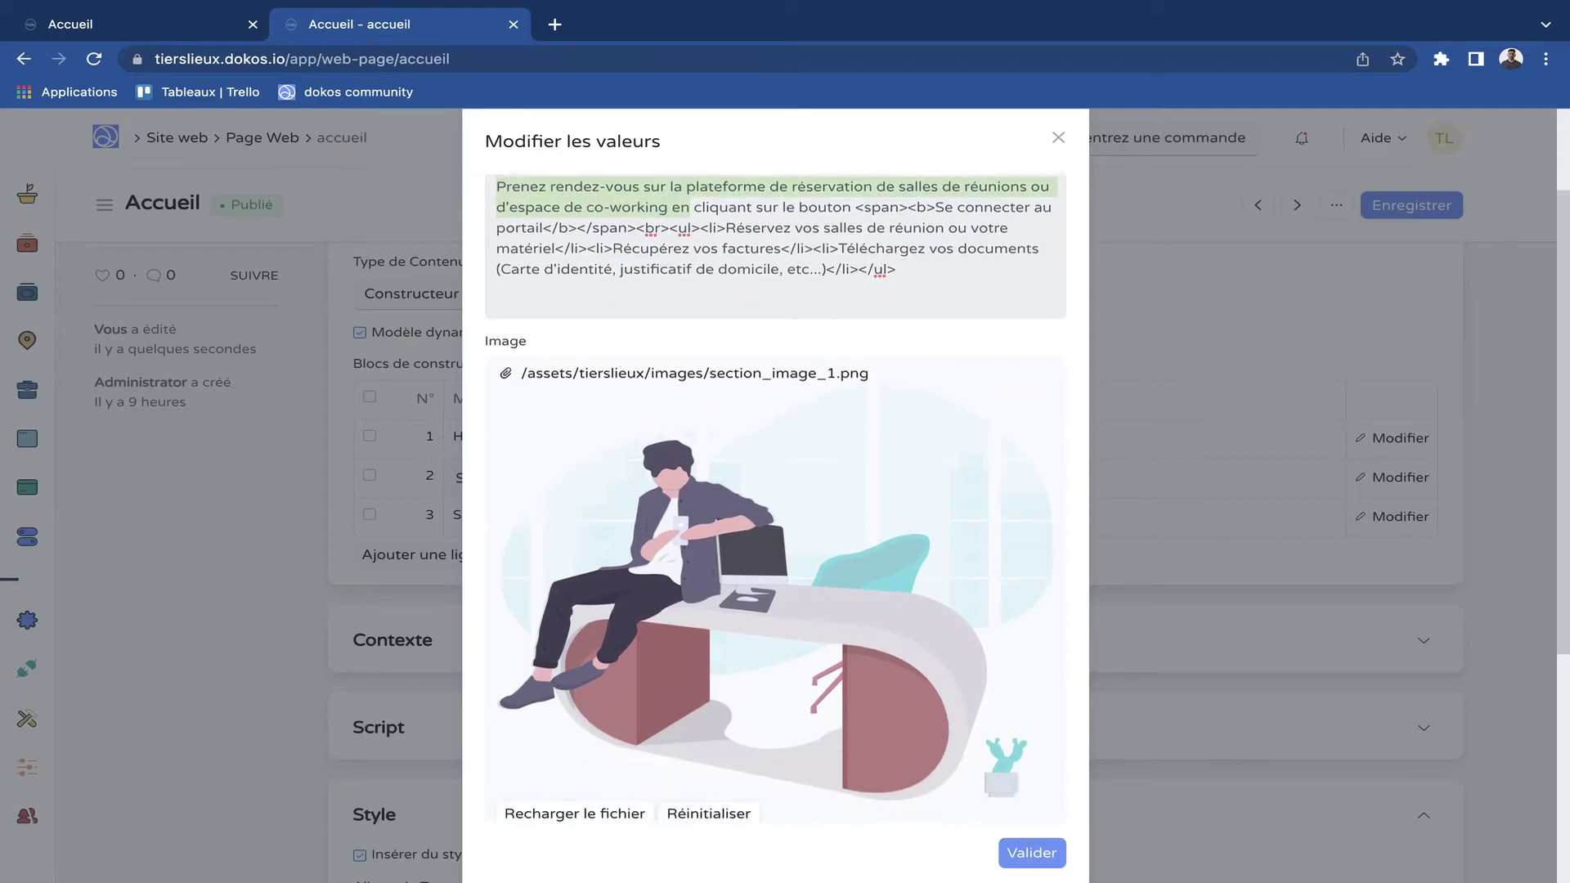
Locate the "Mettez-vous dans la peau d'un utilisateur de tiers lieux" section on the public home page and highlight its title and text.
left_click(163, 24)
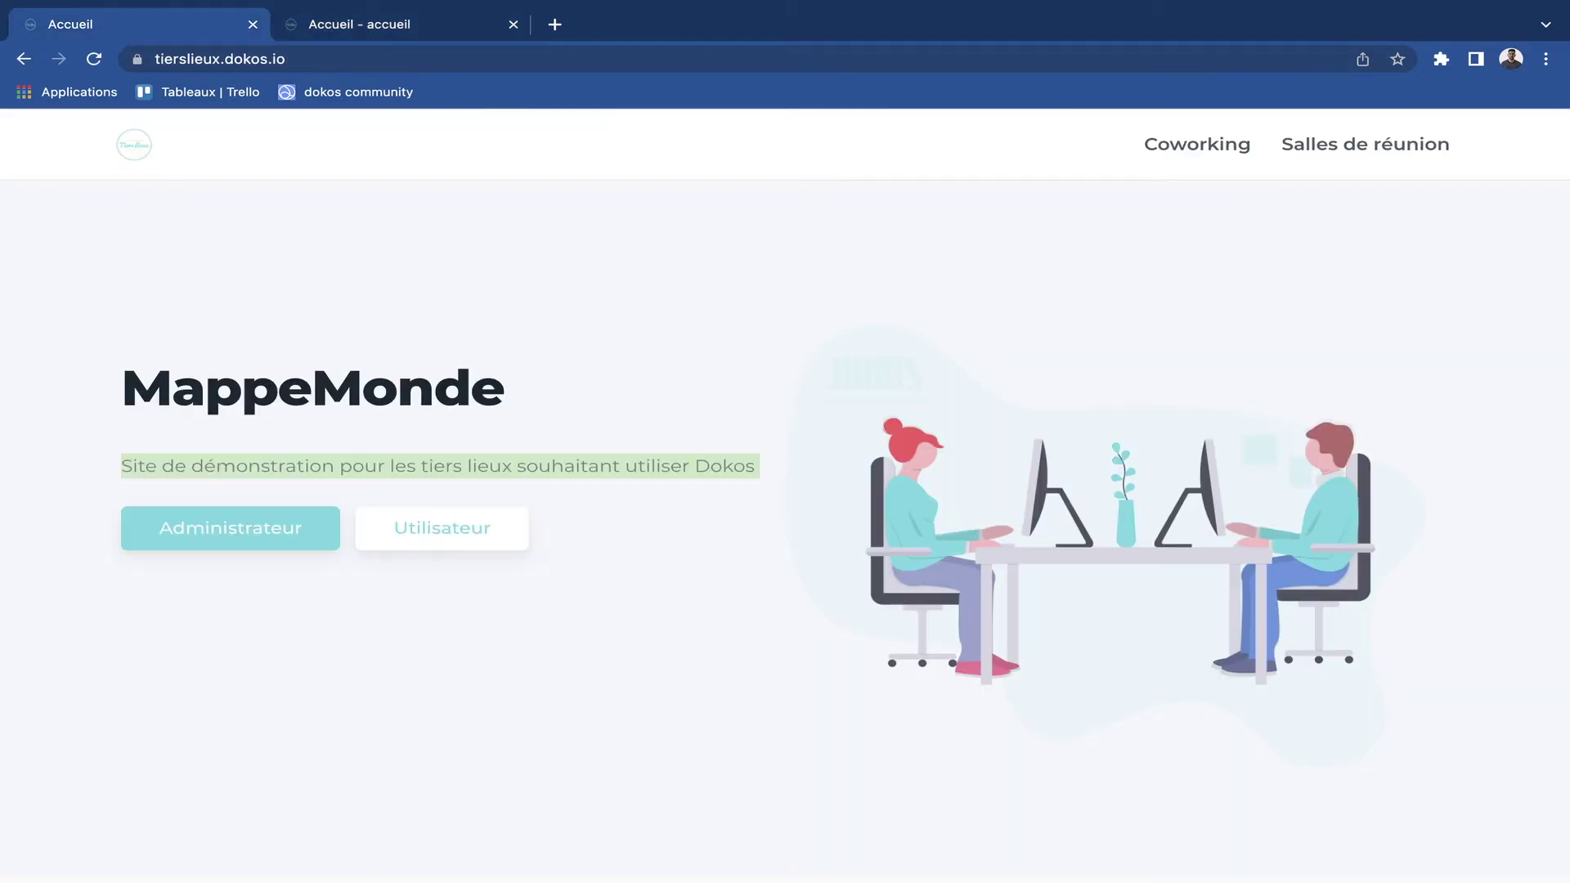
scroll(785, 491, "down", 5)
scroll(785, 491, "down", 2)
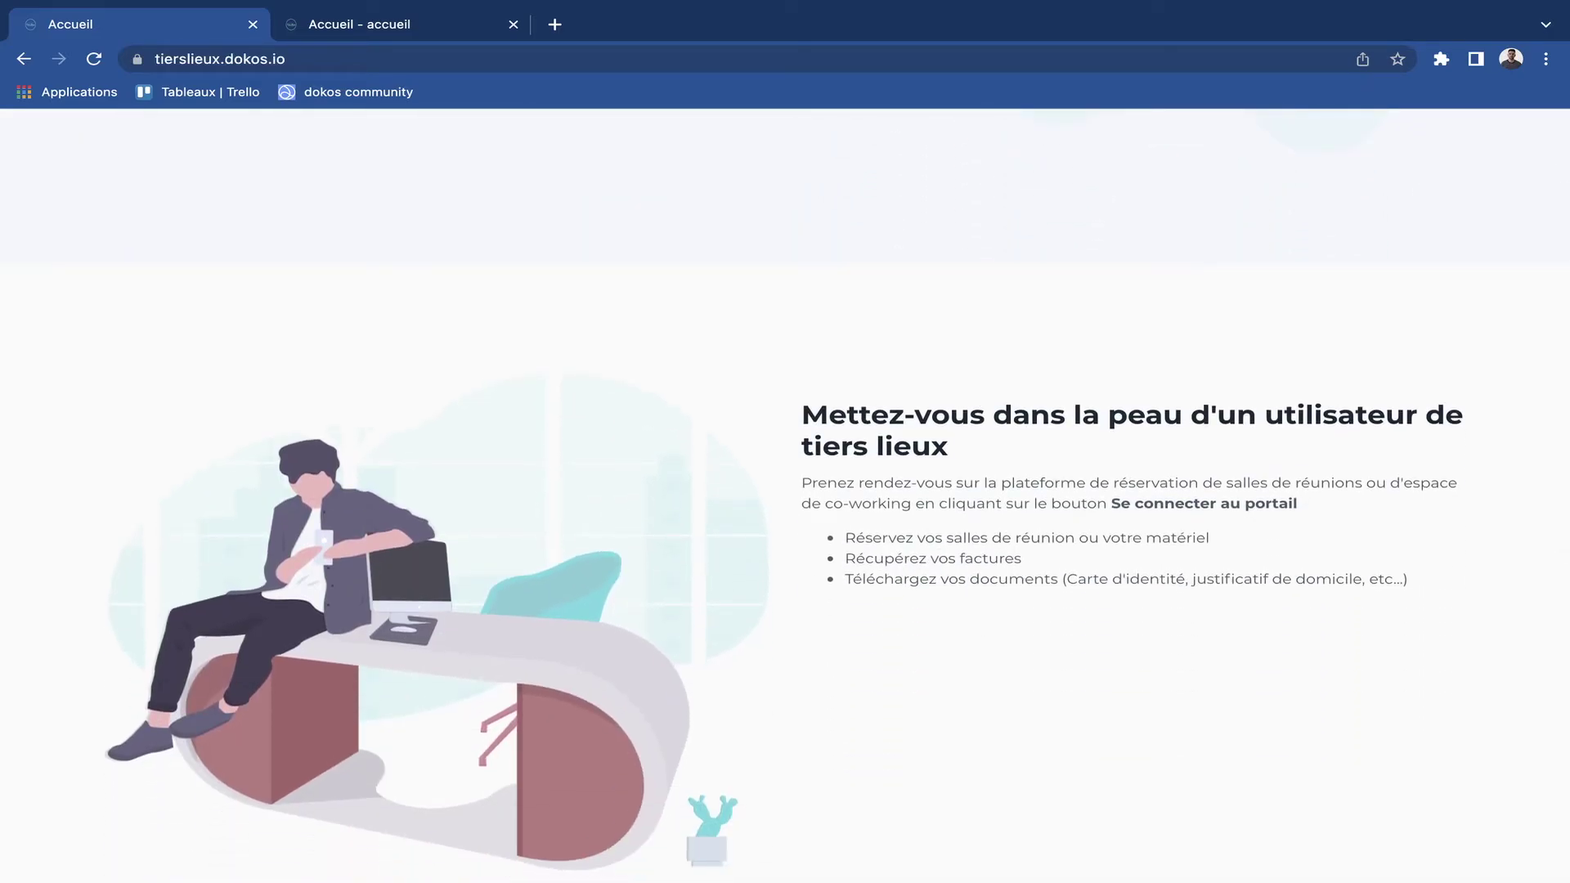
left_click_drag(810, 406, 920, 408)
left_click_drag(804, 474, 1297, 505)
Return to the Accueil page record and inspect the available content types, keeping Constructeur de page.
left_click(390, 25)
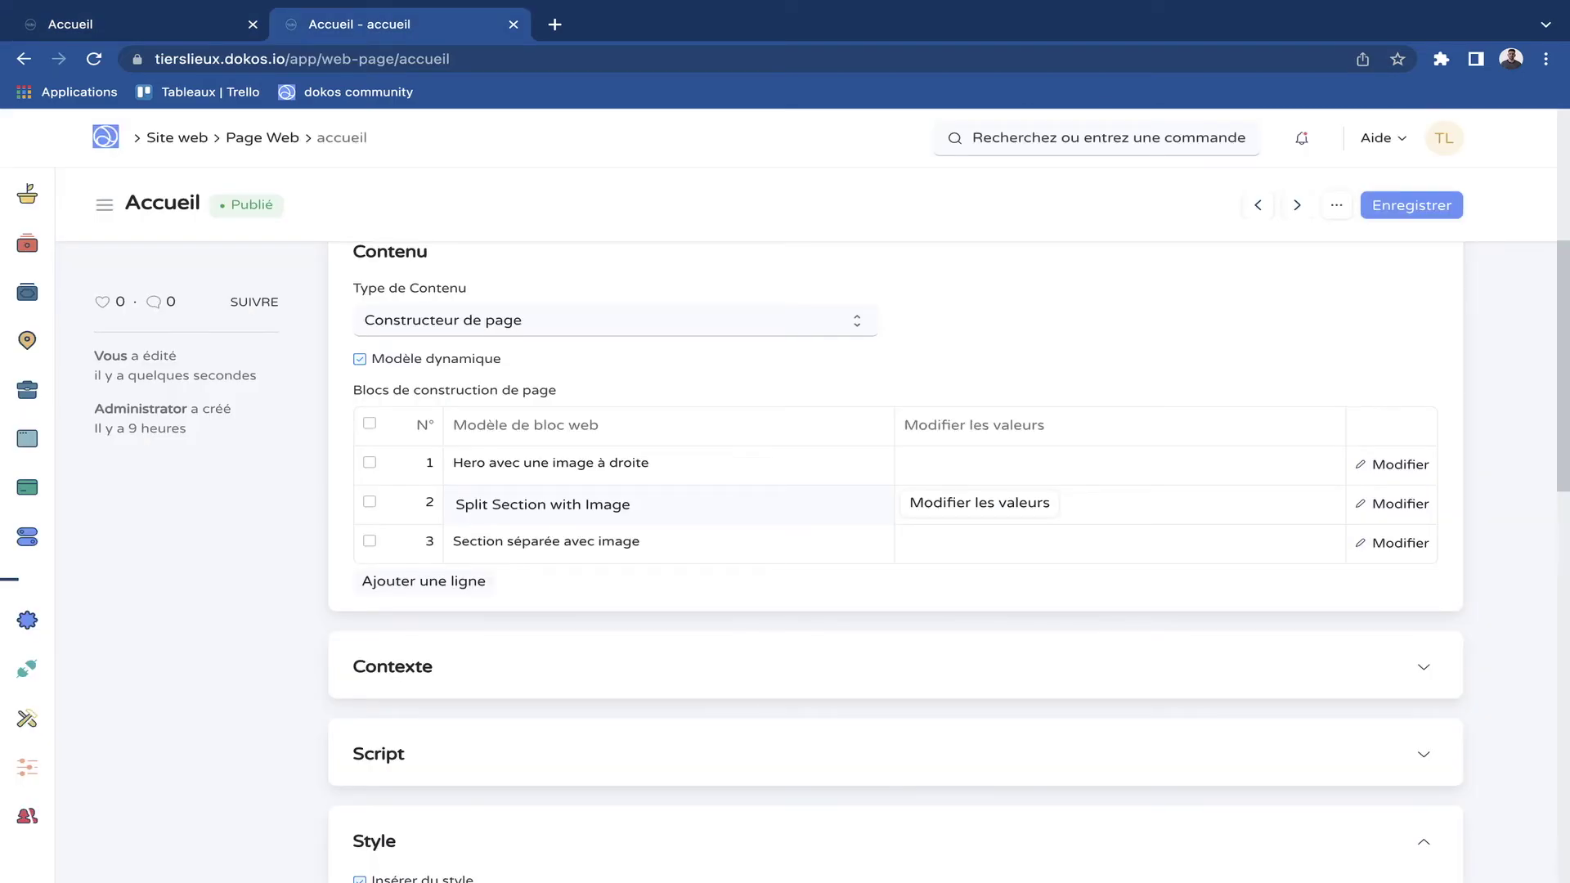
left_click(614, 320)
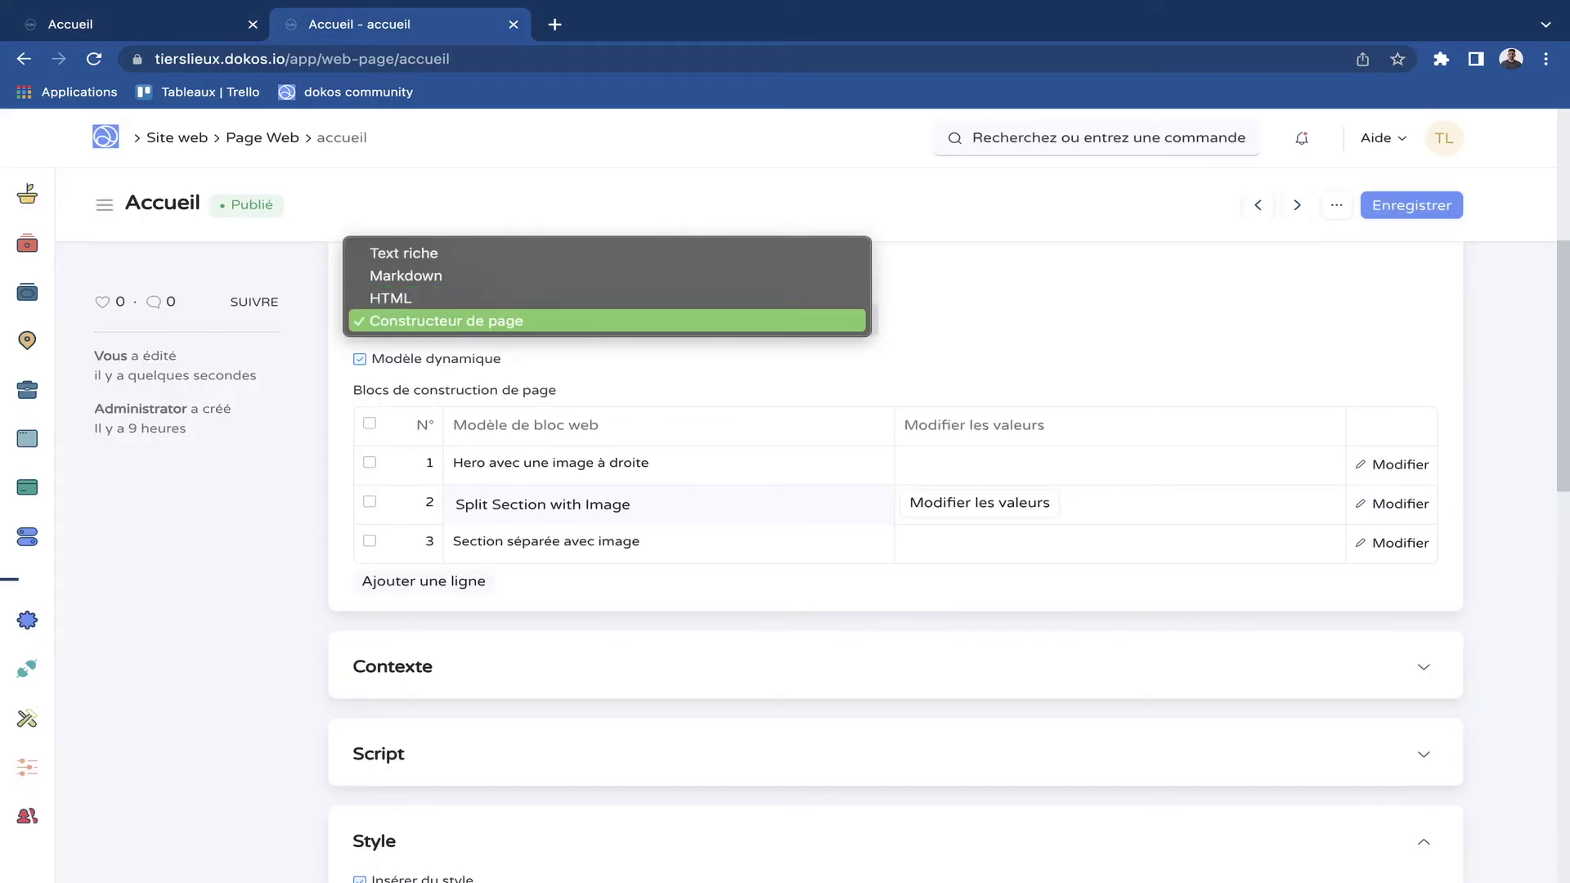
left_click(445, 320)
Expand the Accueil page's Contexte section and examine its context script area and the Style section's CSS.
scroll(894, 562, "down", 2)
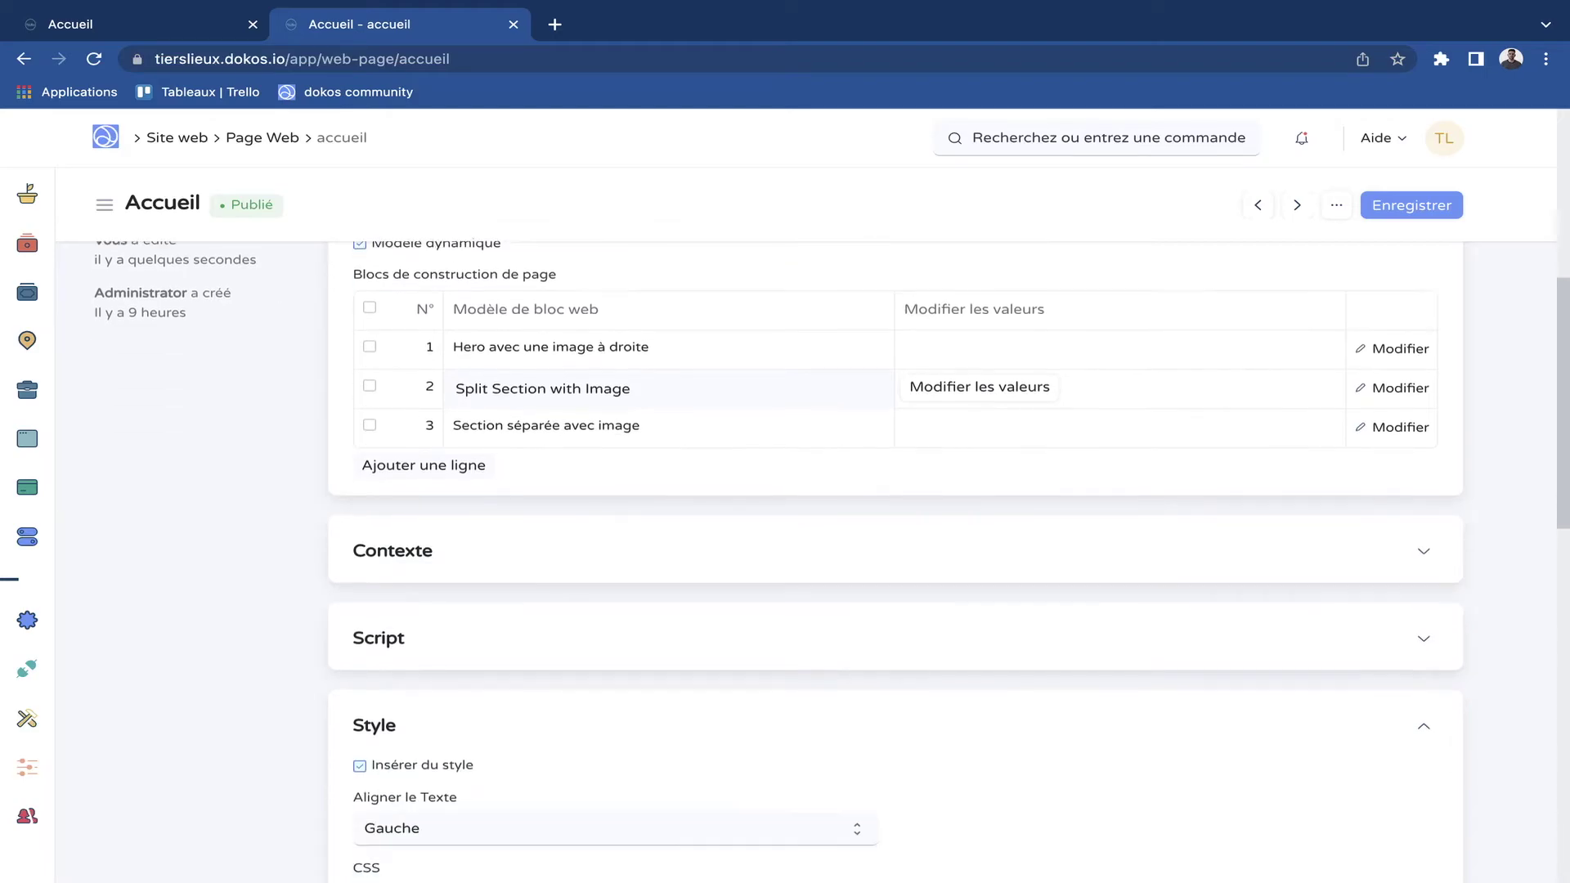
left_click(393, 543)
scroll(894, 562, "down", 5)
scroll(895, 562, "down", 7)
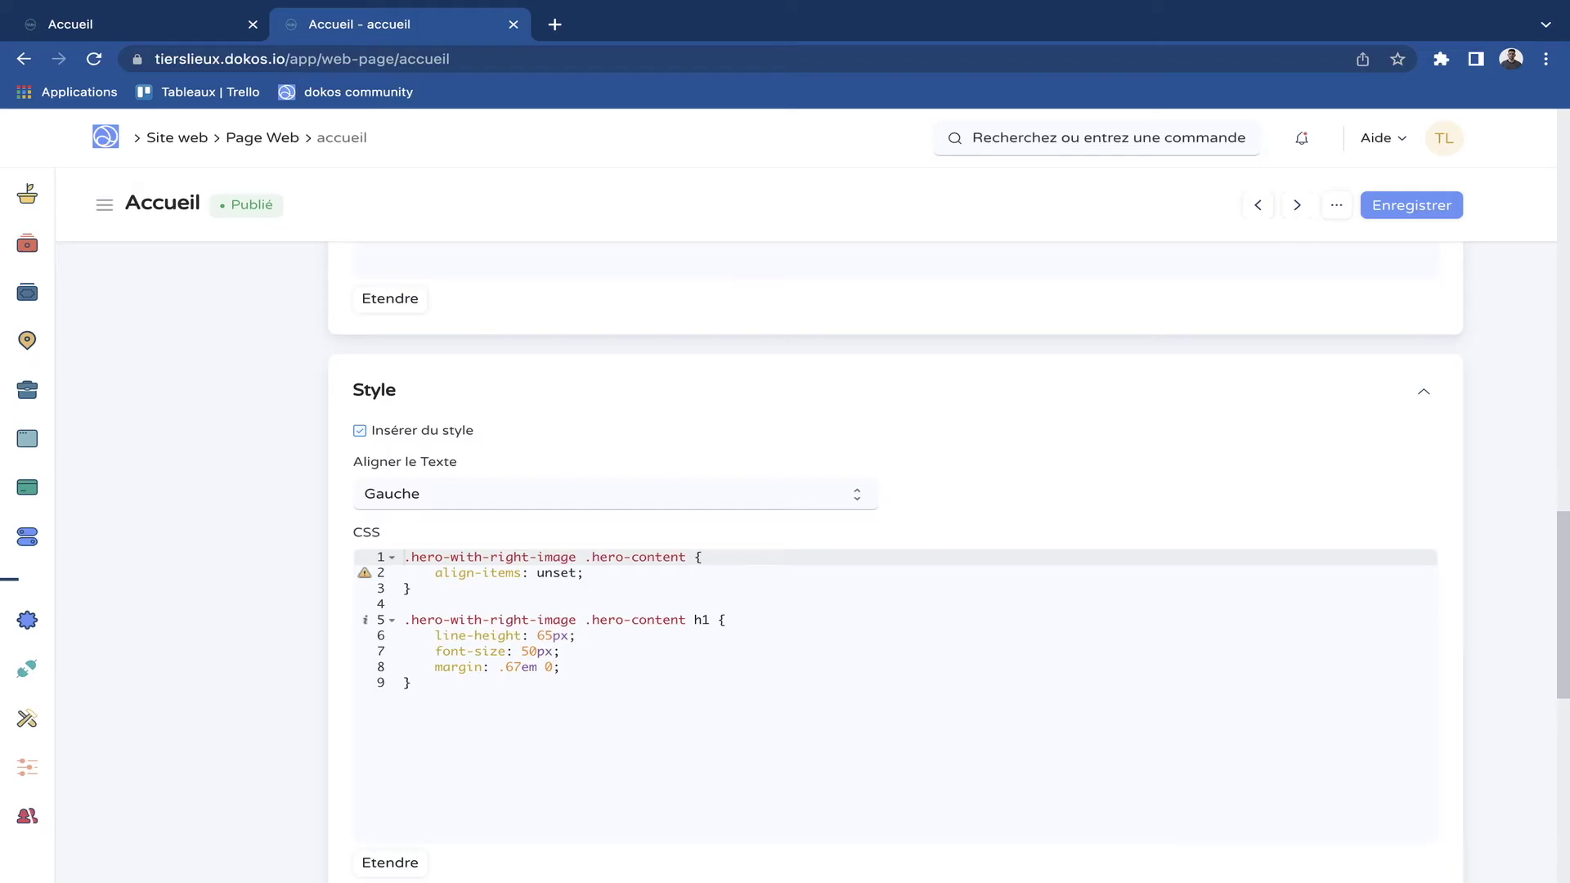
scroll(895, 564, "up", 10)
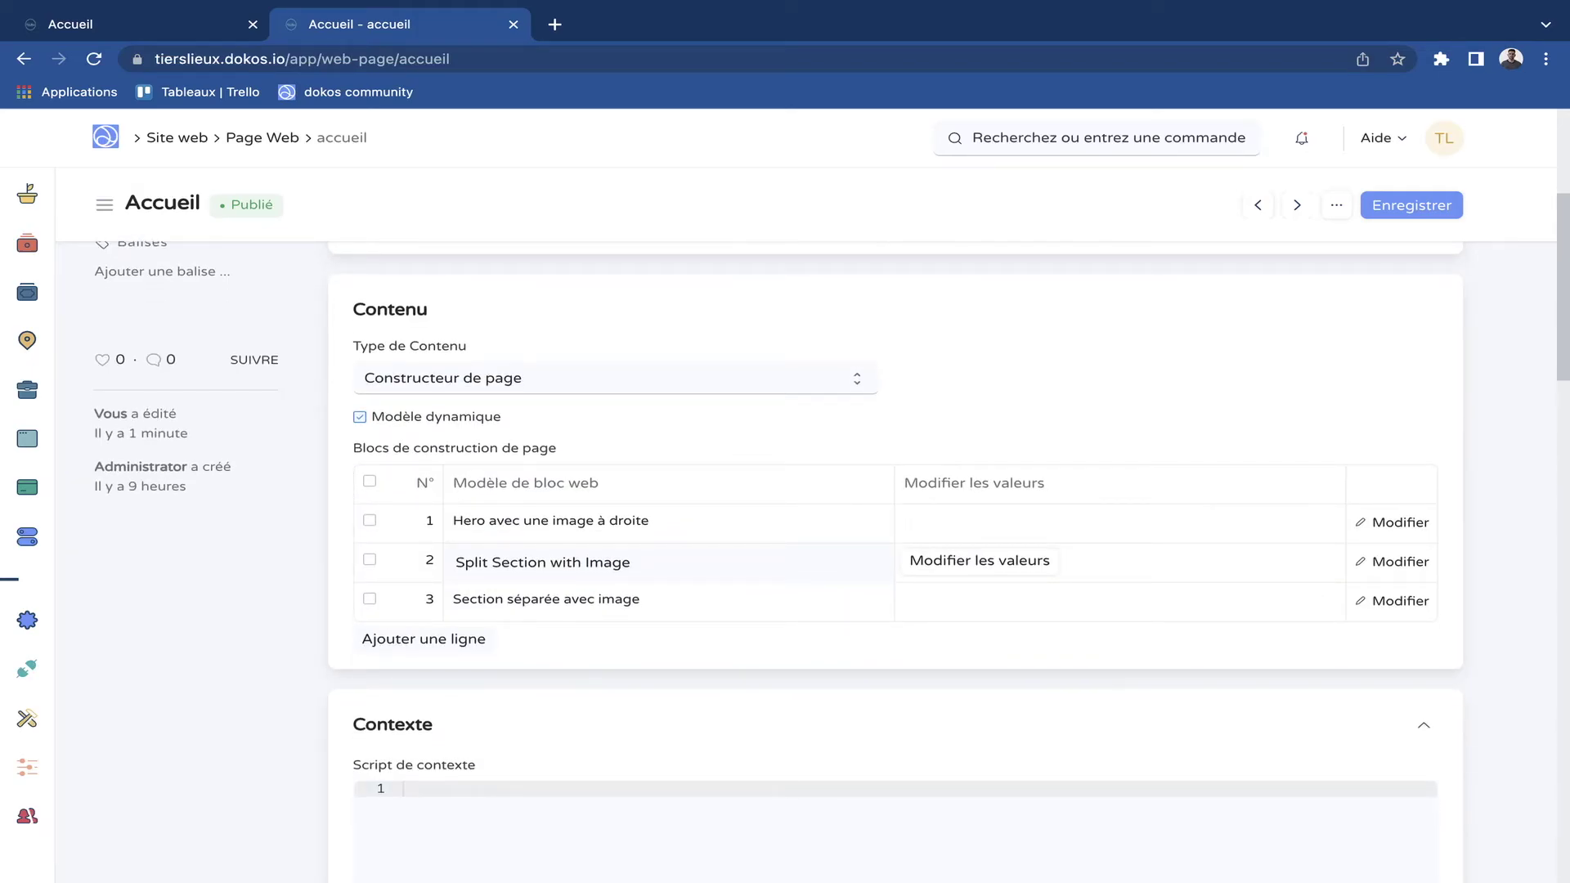
Add a fourth row to the Accueil page's building blocks, browse the available web block templates, and save the page.
left_click(425, 638)
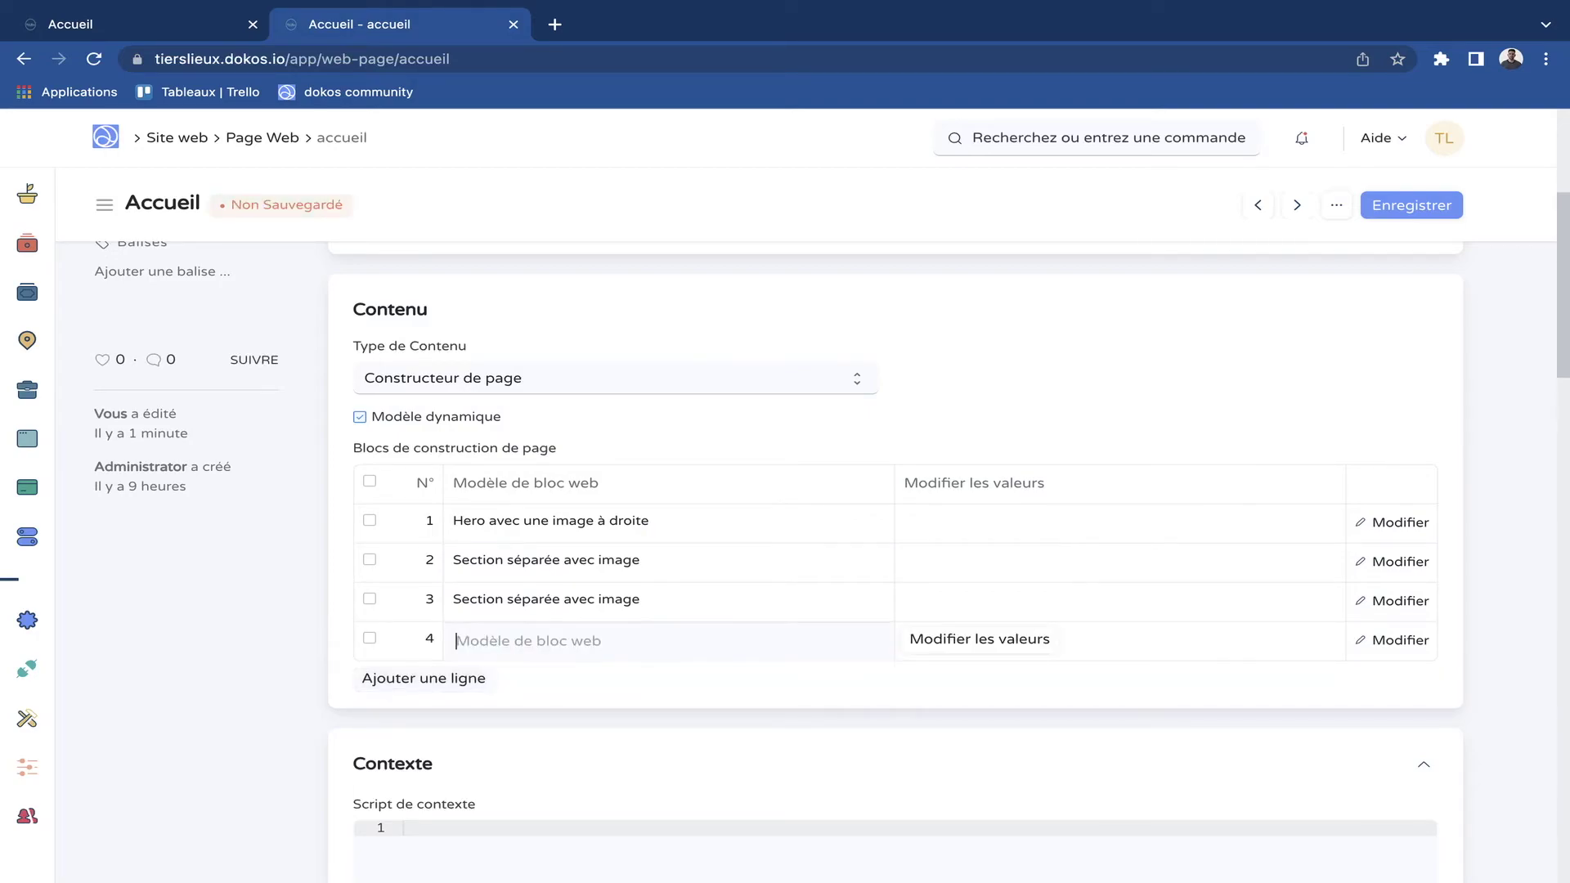
scroll(666, 768, "down", 5)
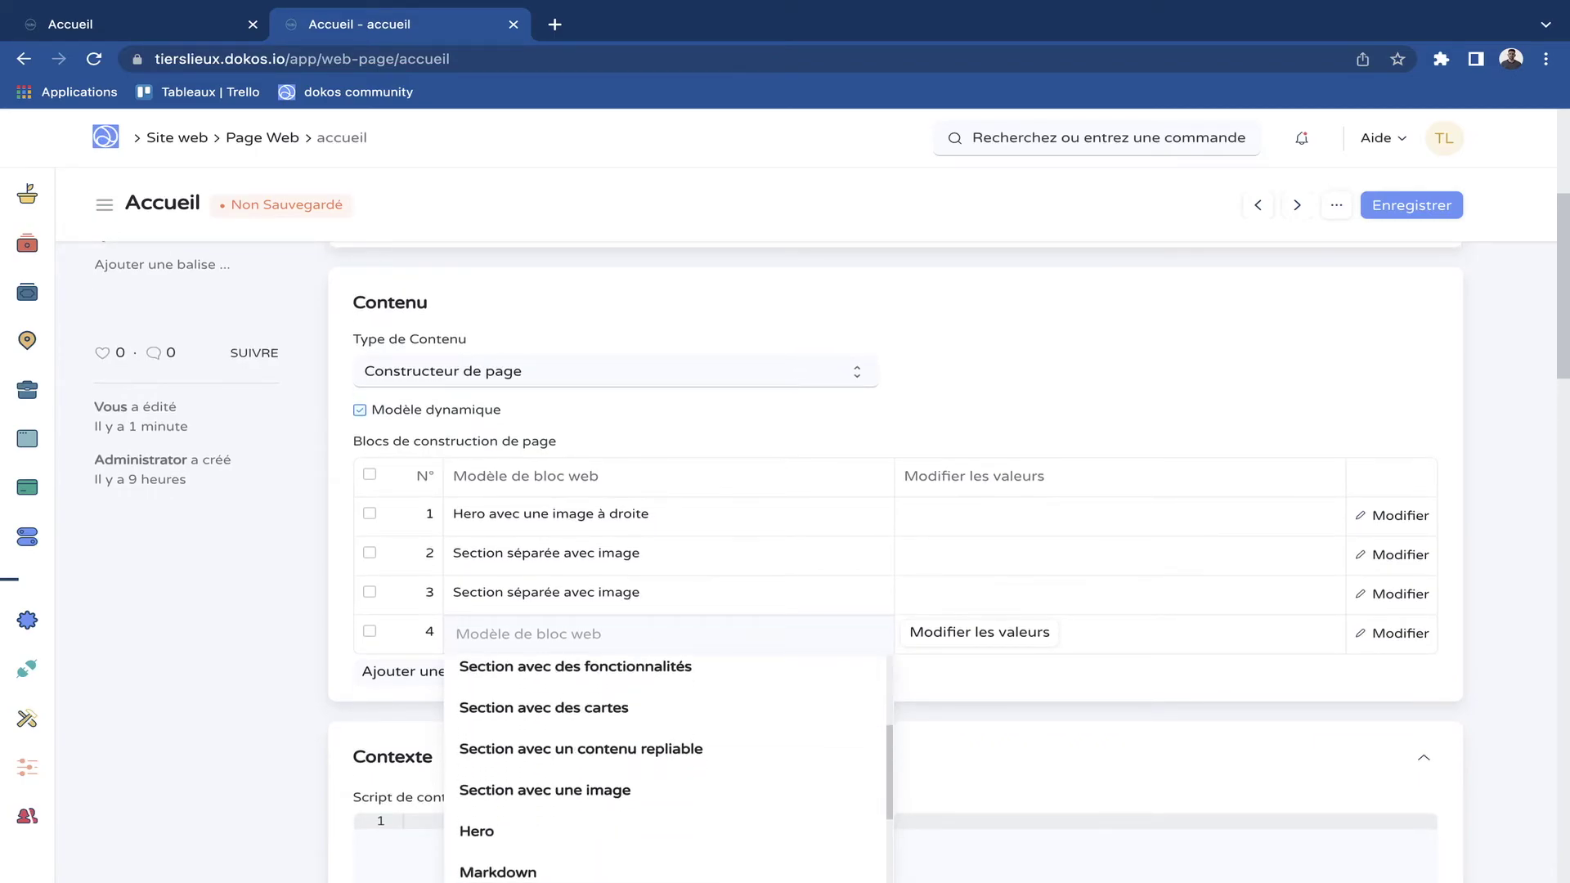
scroll(785, 495, "up", 5)
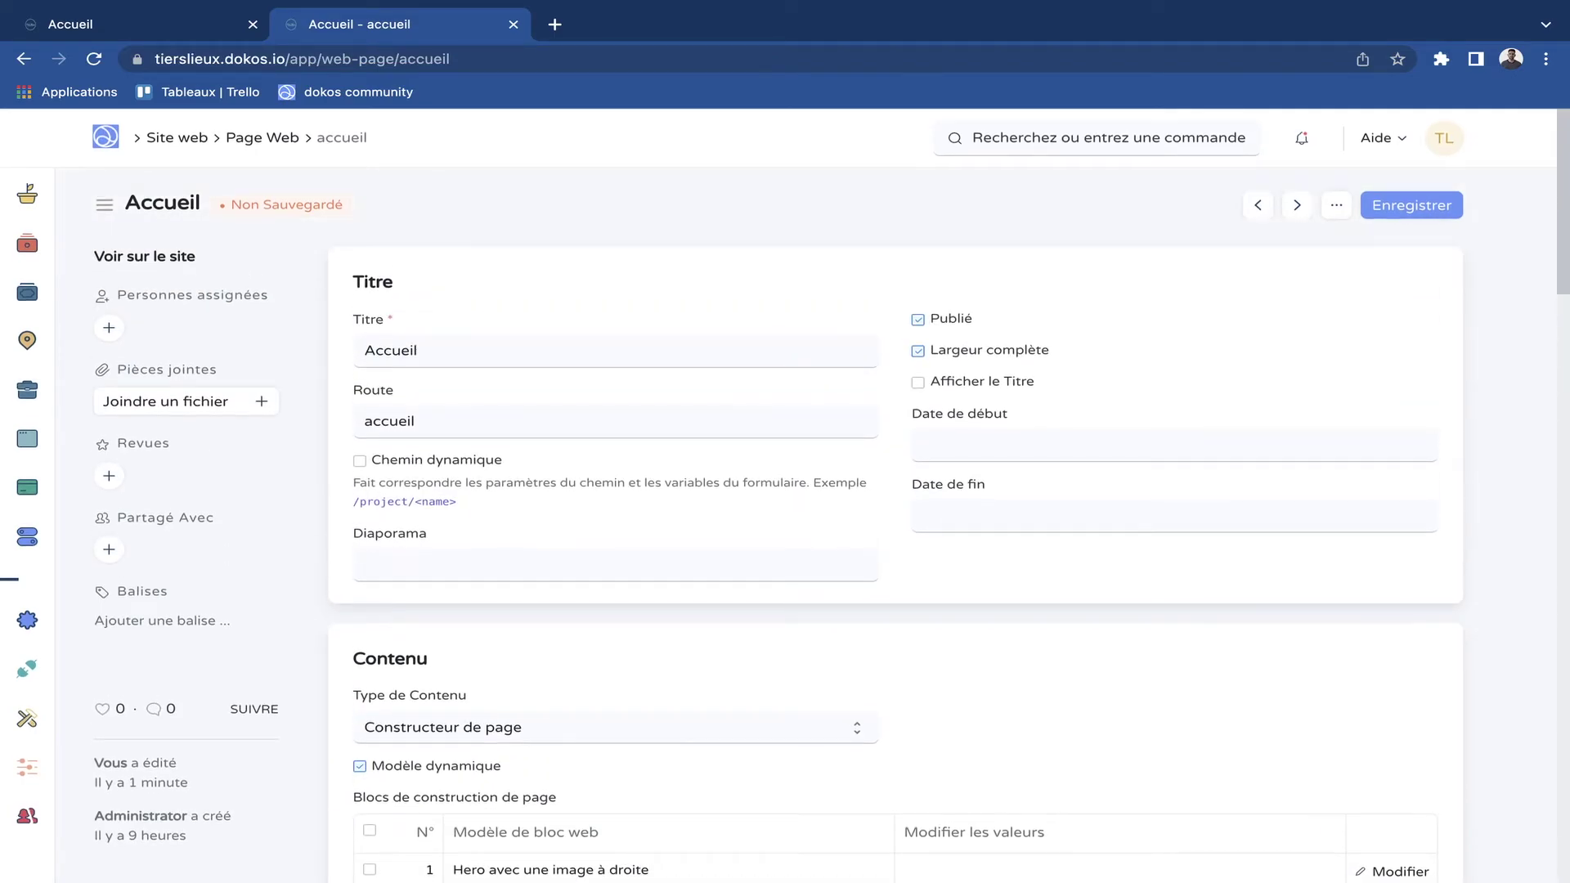
key("ctrl+s")
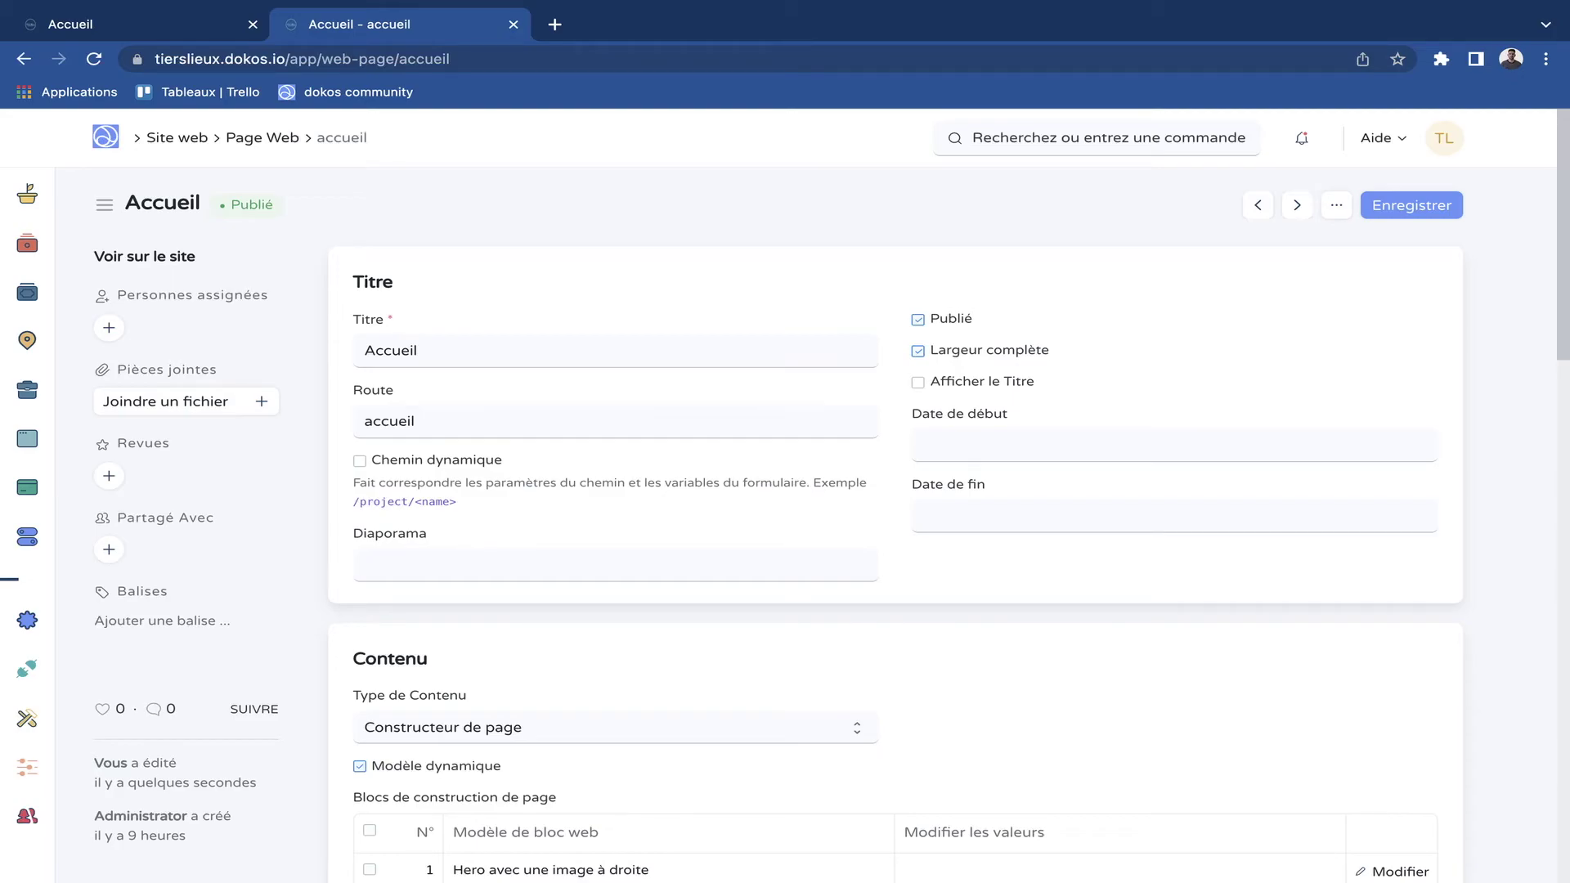
Set Page d'Accueil to accueil in Paramètres du site web and open the public home page through the site logo.
left_click(176, 137)
scroll(777, 523, "down", 1)
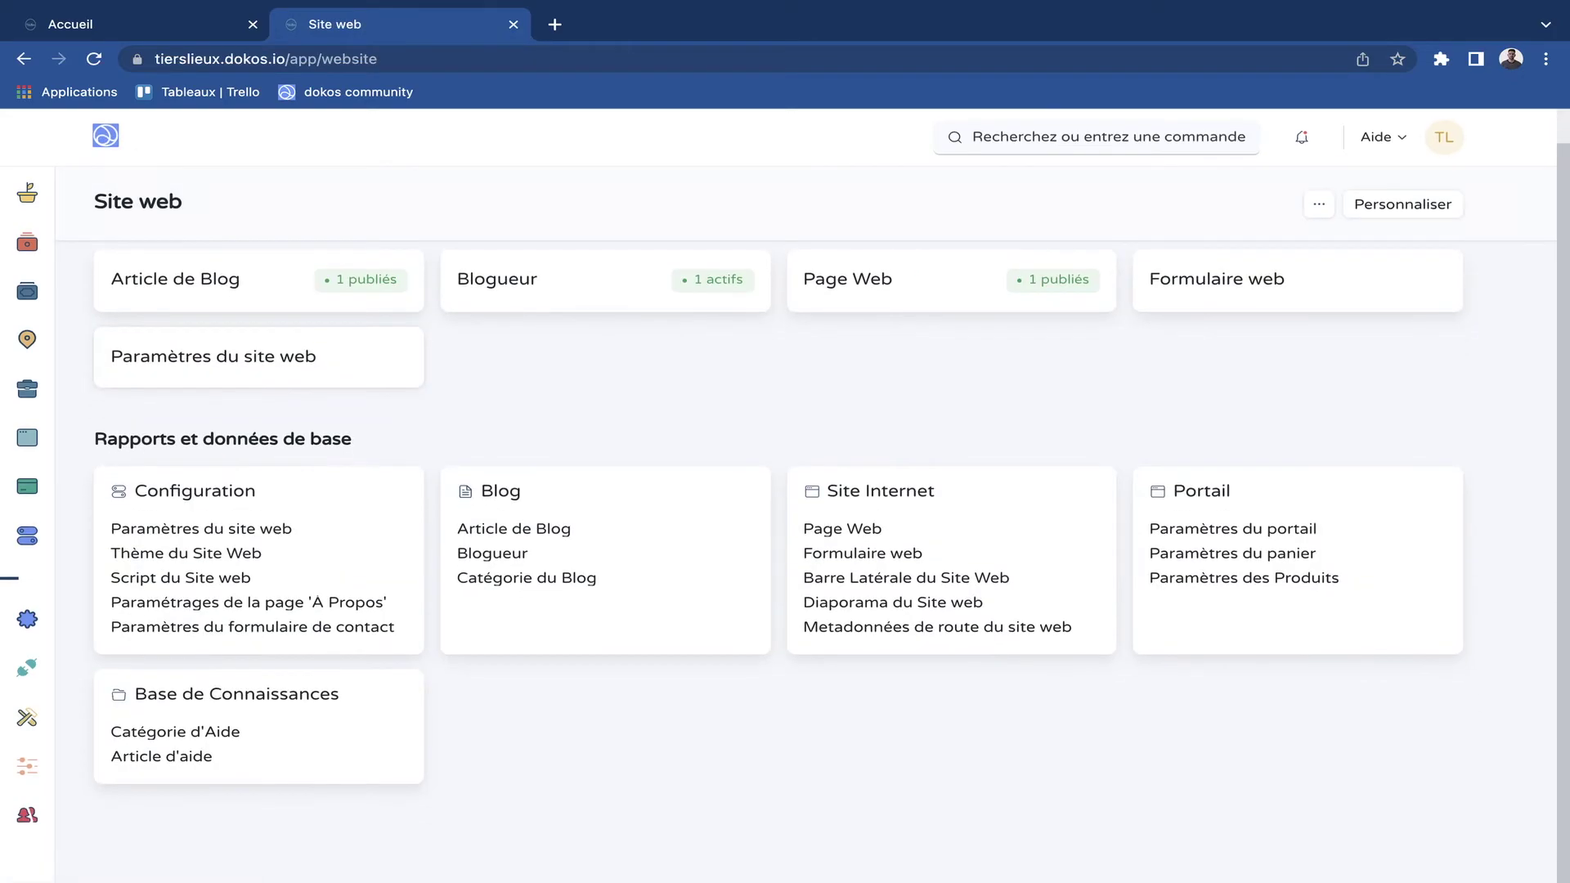
left_click(201, 530)
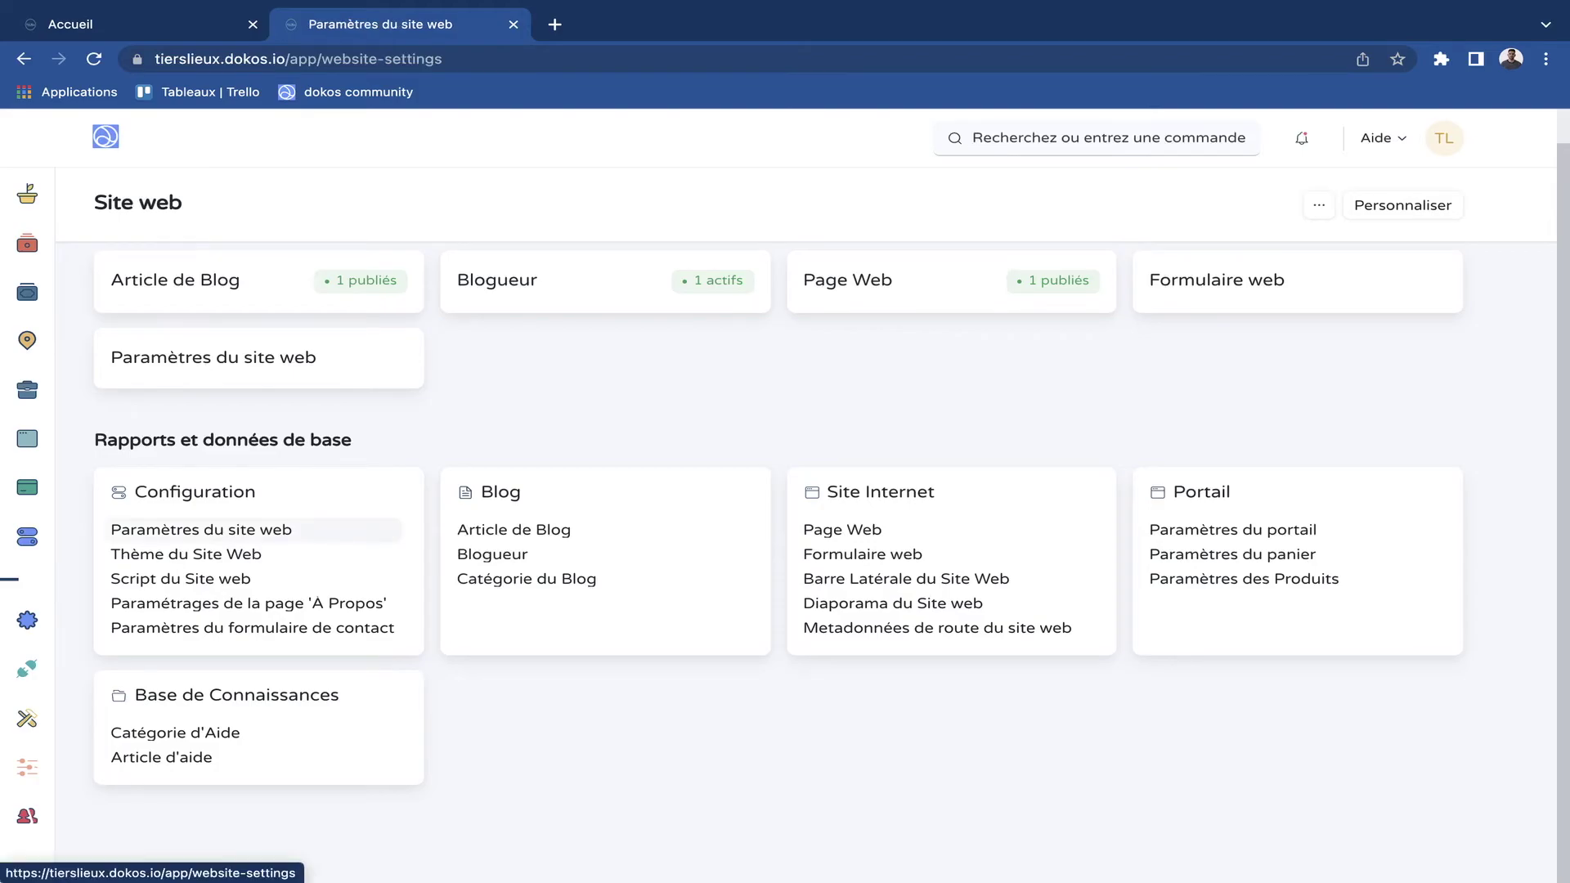
double_click(407, 381)
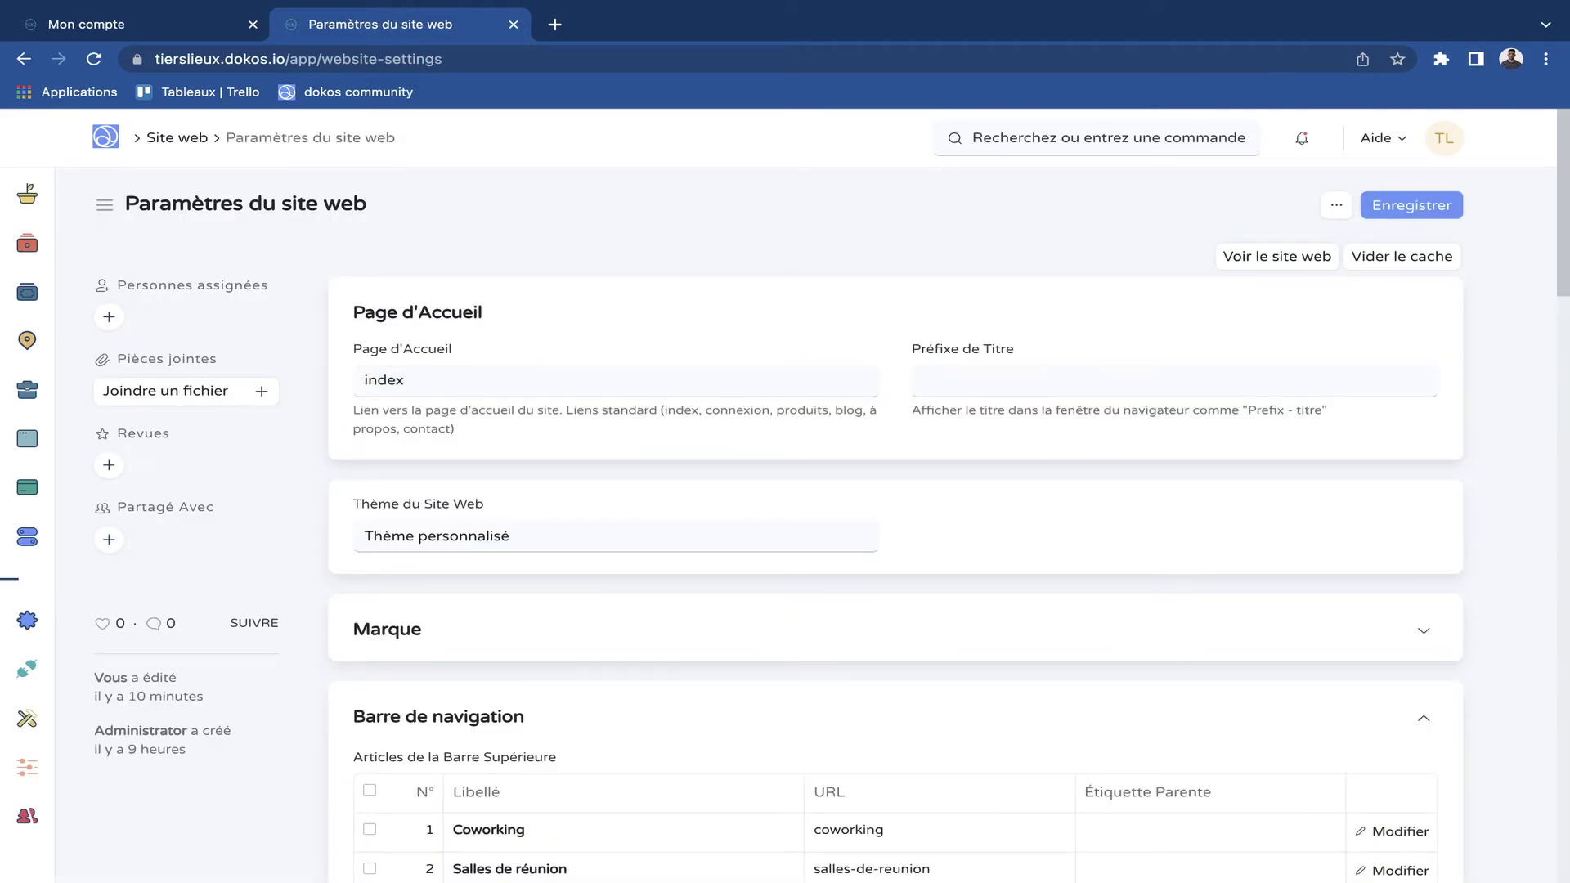
double_click(442, 381)
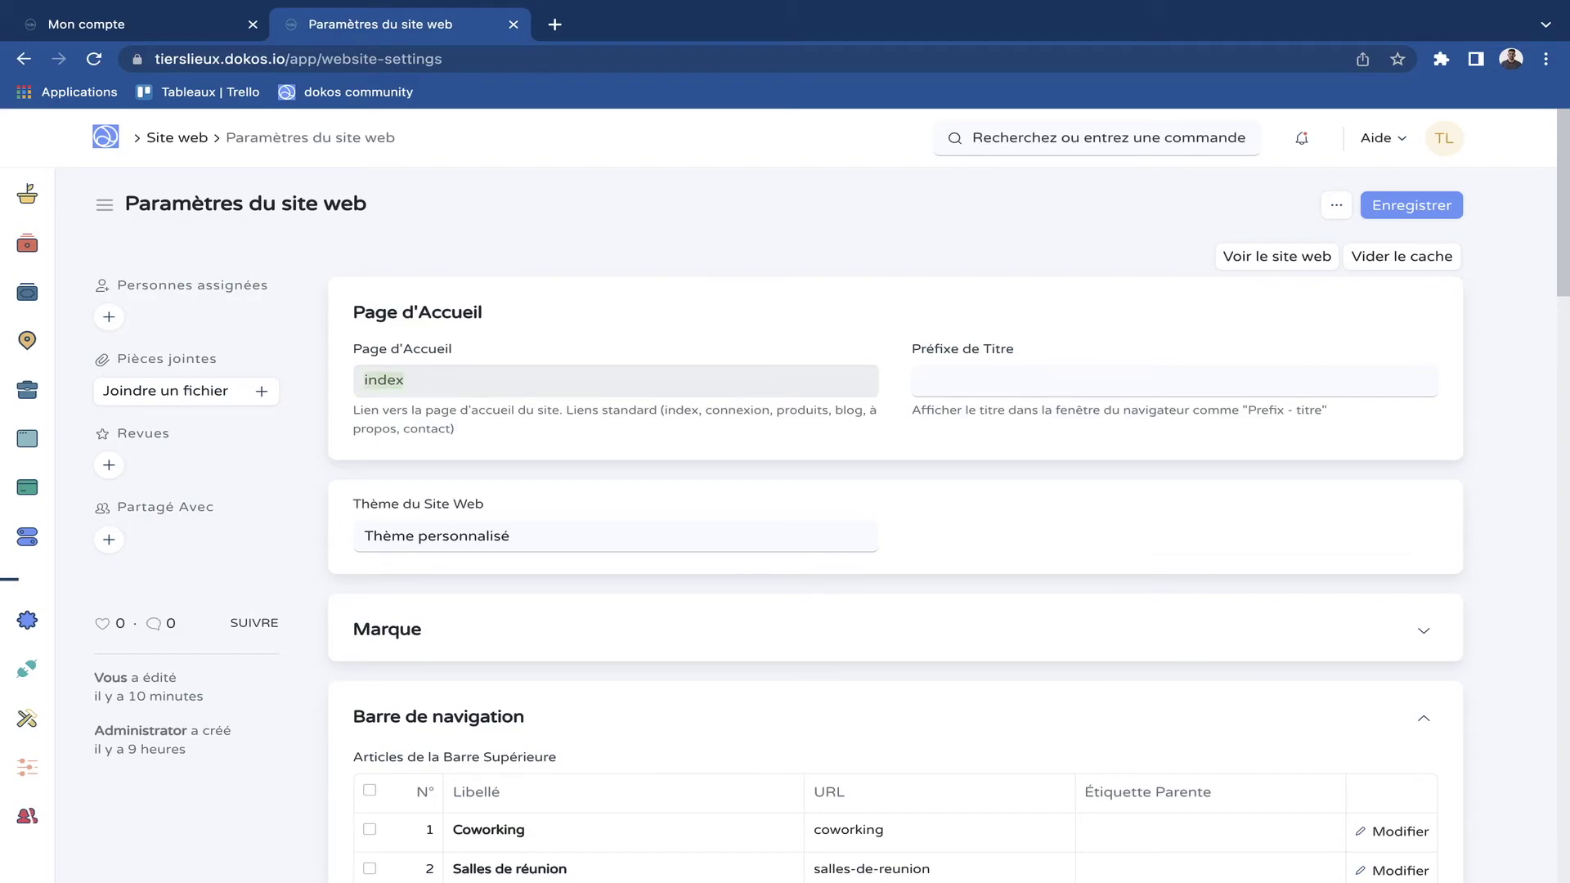
type("accueil")
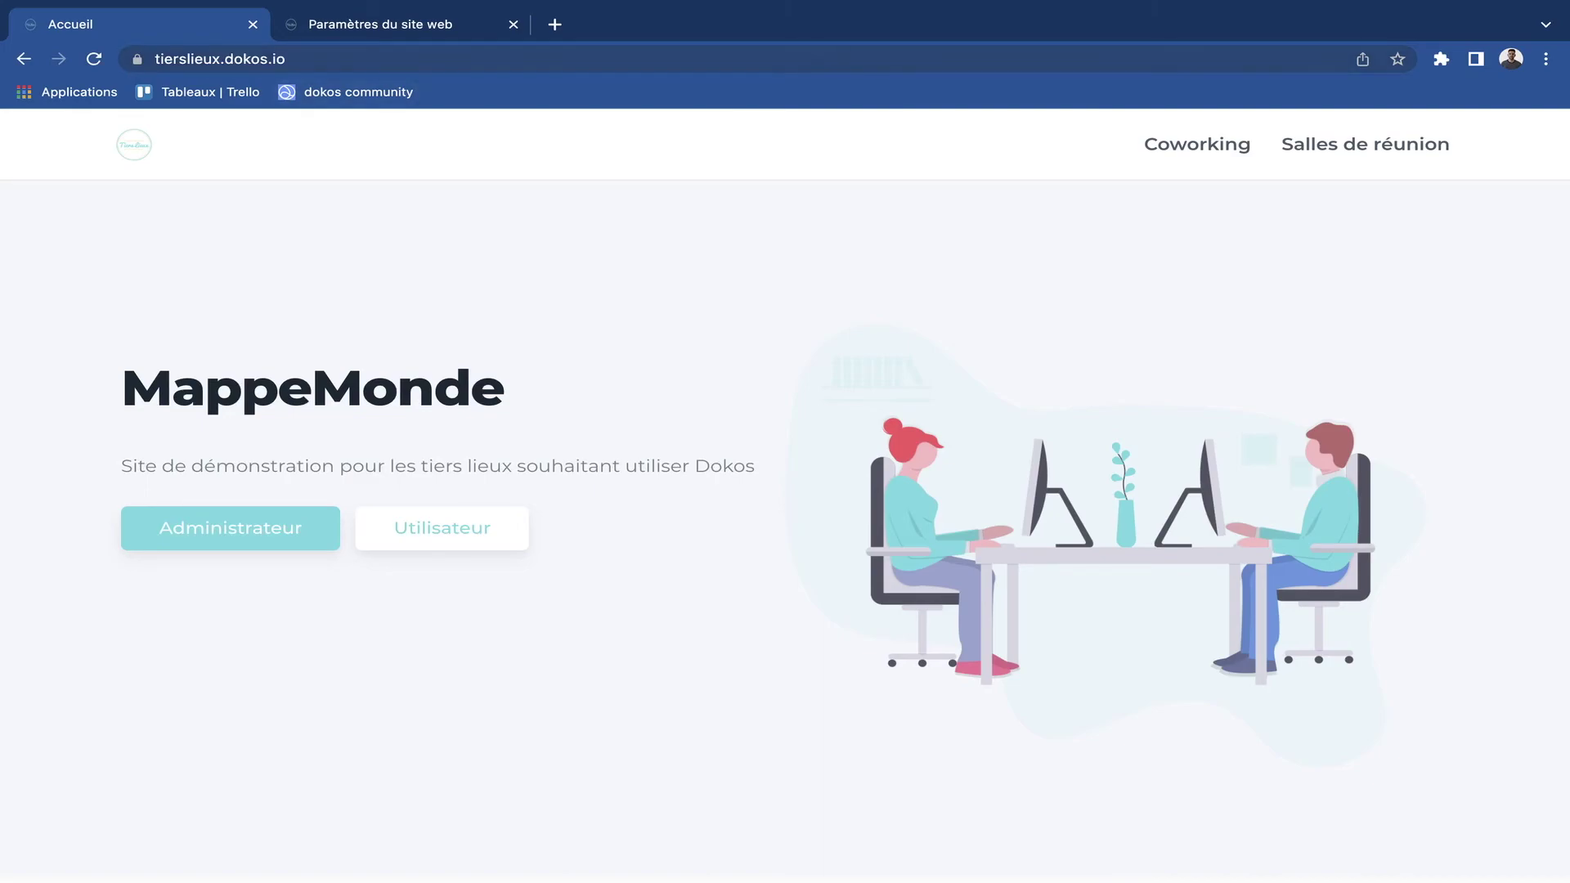
left_click(133, 144)
scroll(785, 491, "down", 20)
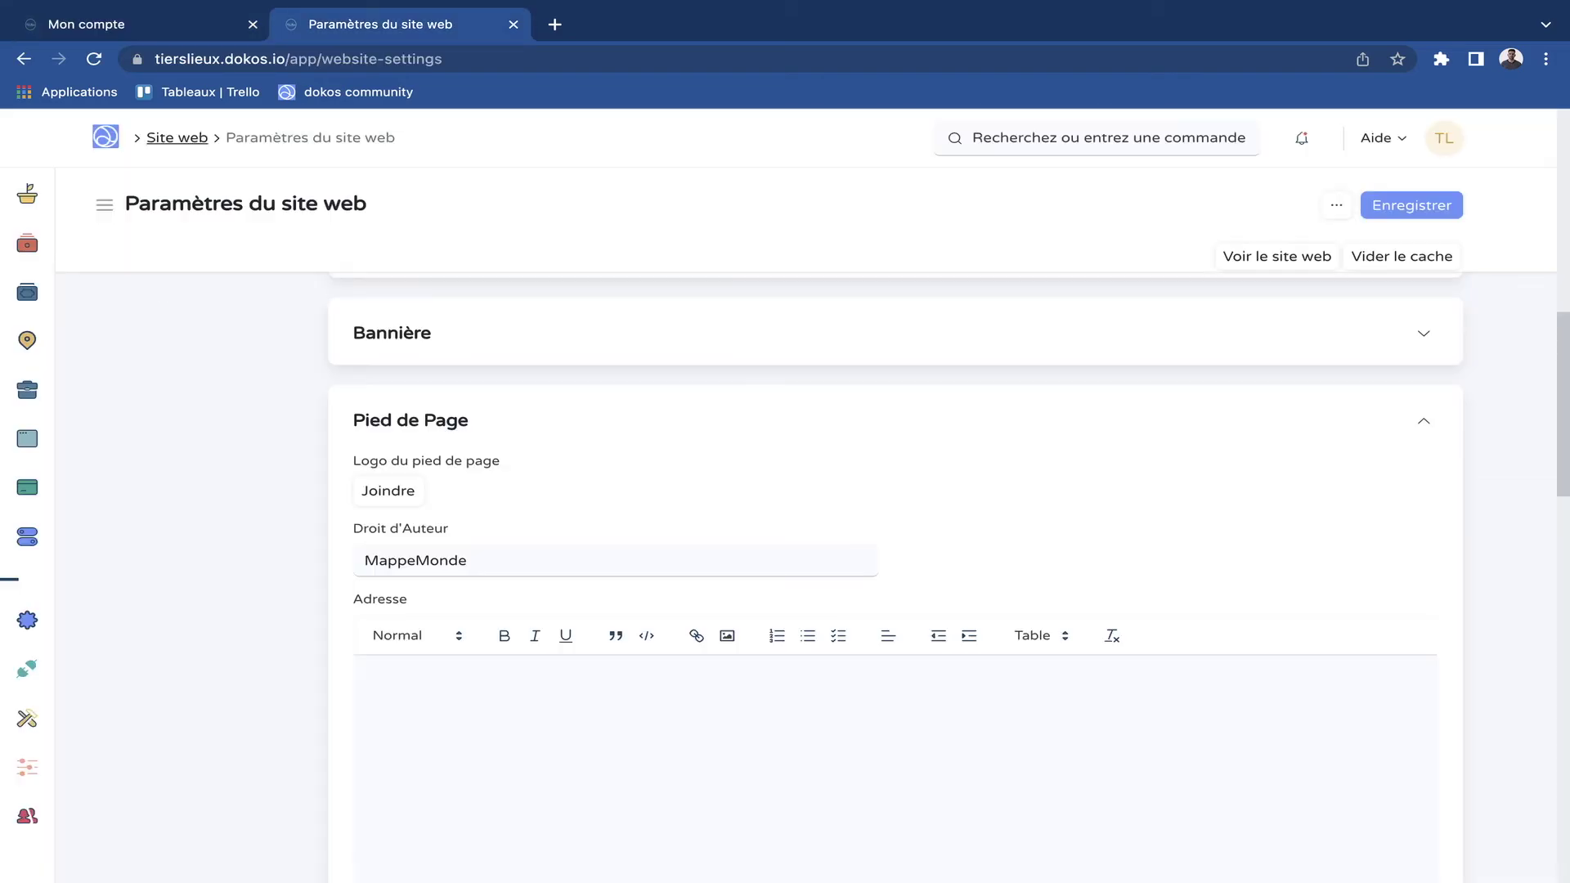
Reopen Paramètres du site web and examine the Pied de Page section's logo, copyright, address and footer items.
left_click(177, 136)
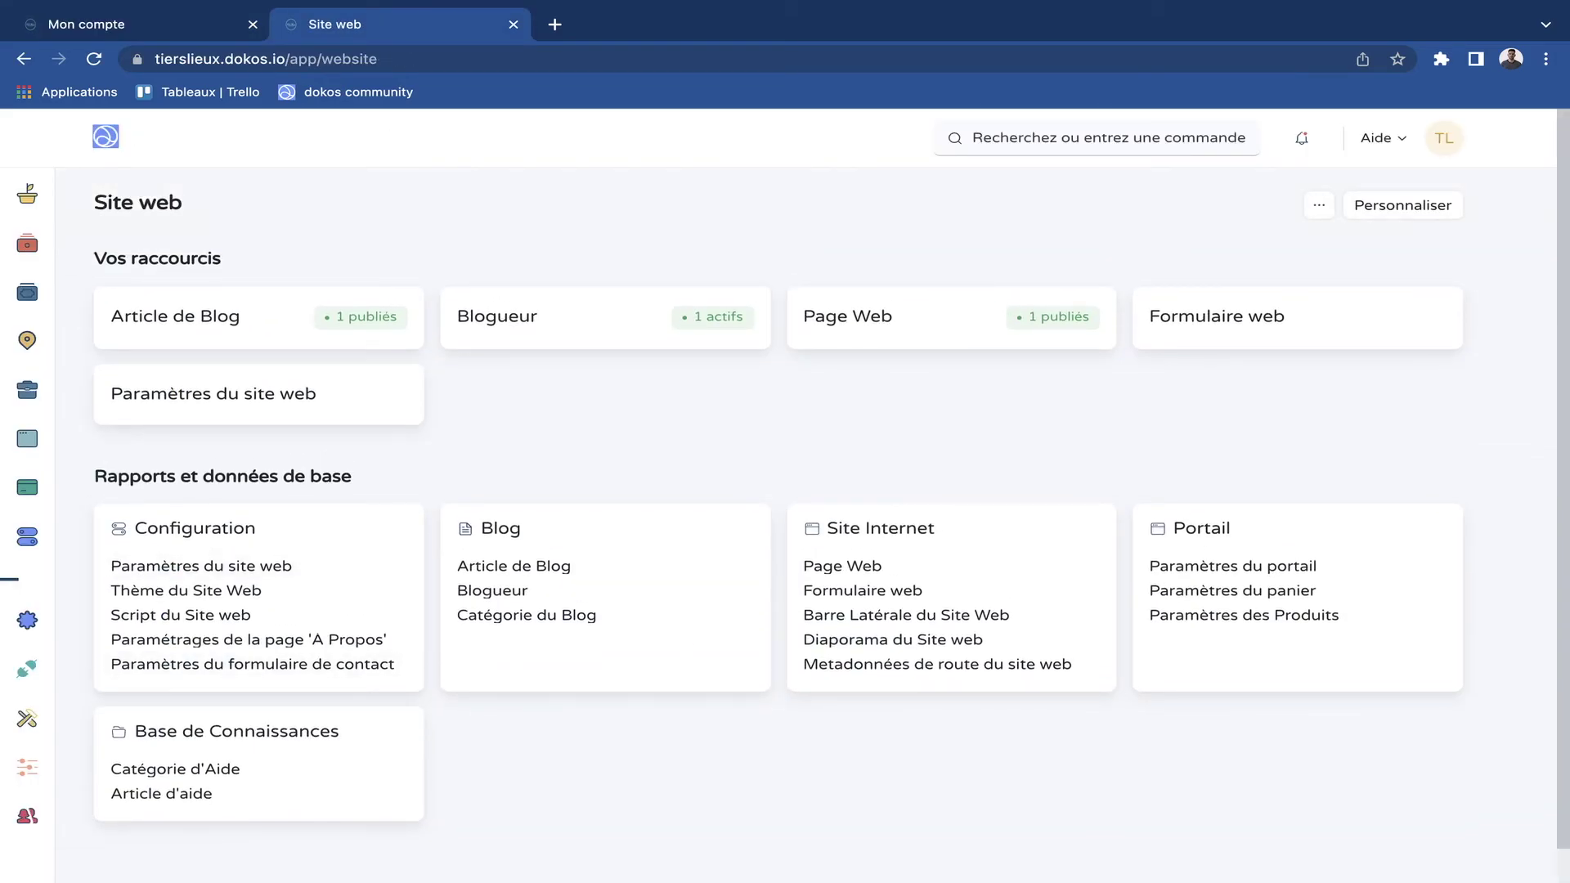
left_click(254, 565)
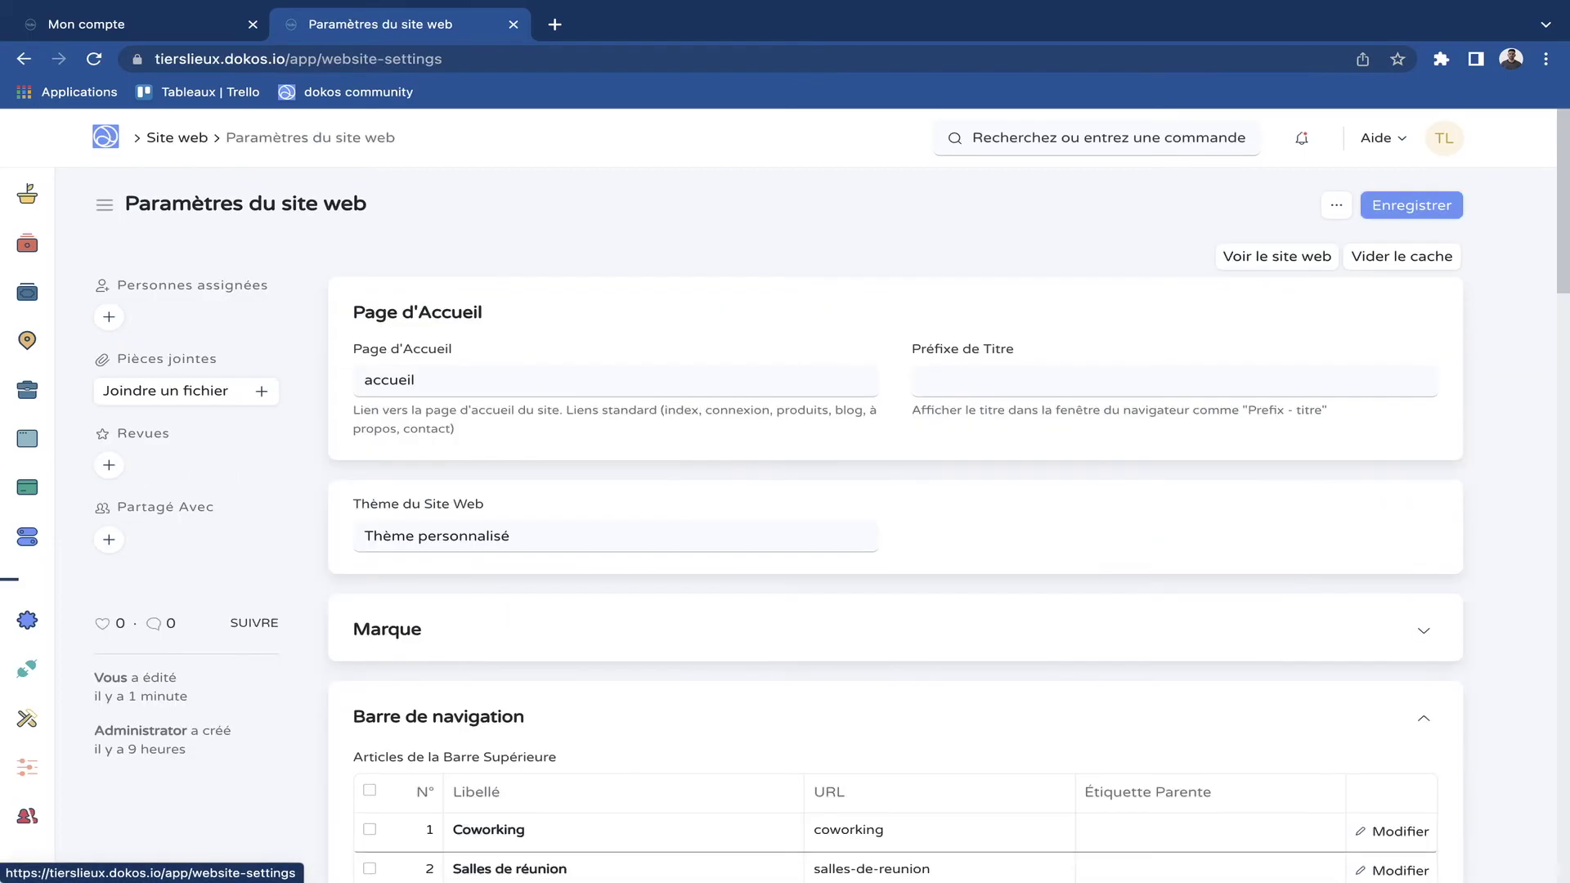
scroll(895, 573, "down", 7)
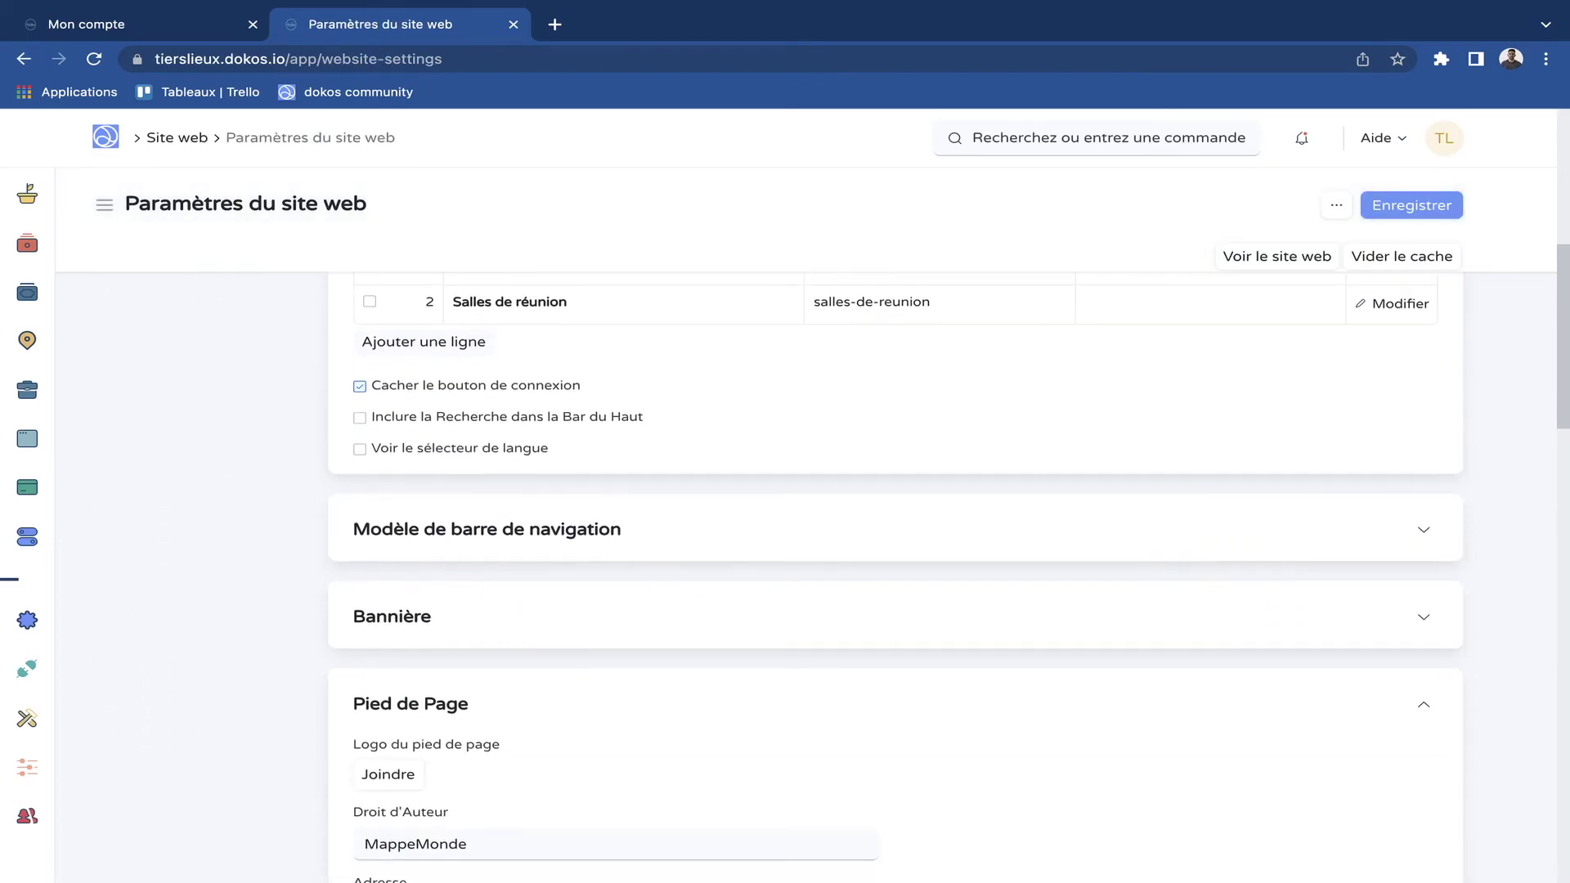
scroll(895, 572, "down", 3)
left_click_drag(479, 432, 339, 422)
left_click(574, 454)
scroll(895, 573, "down", 3)
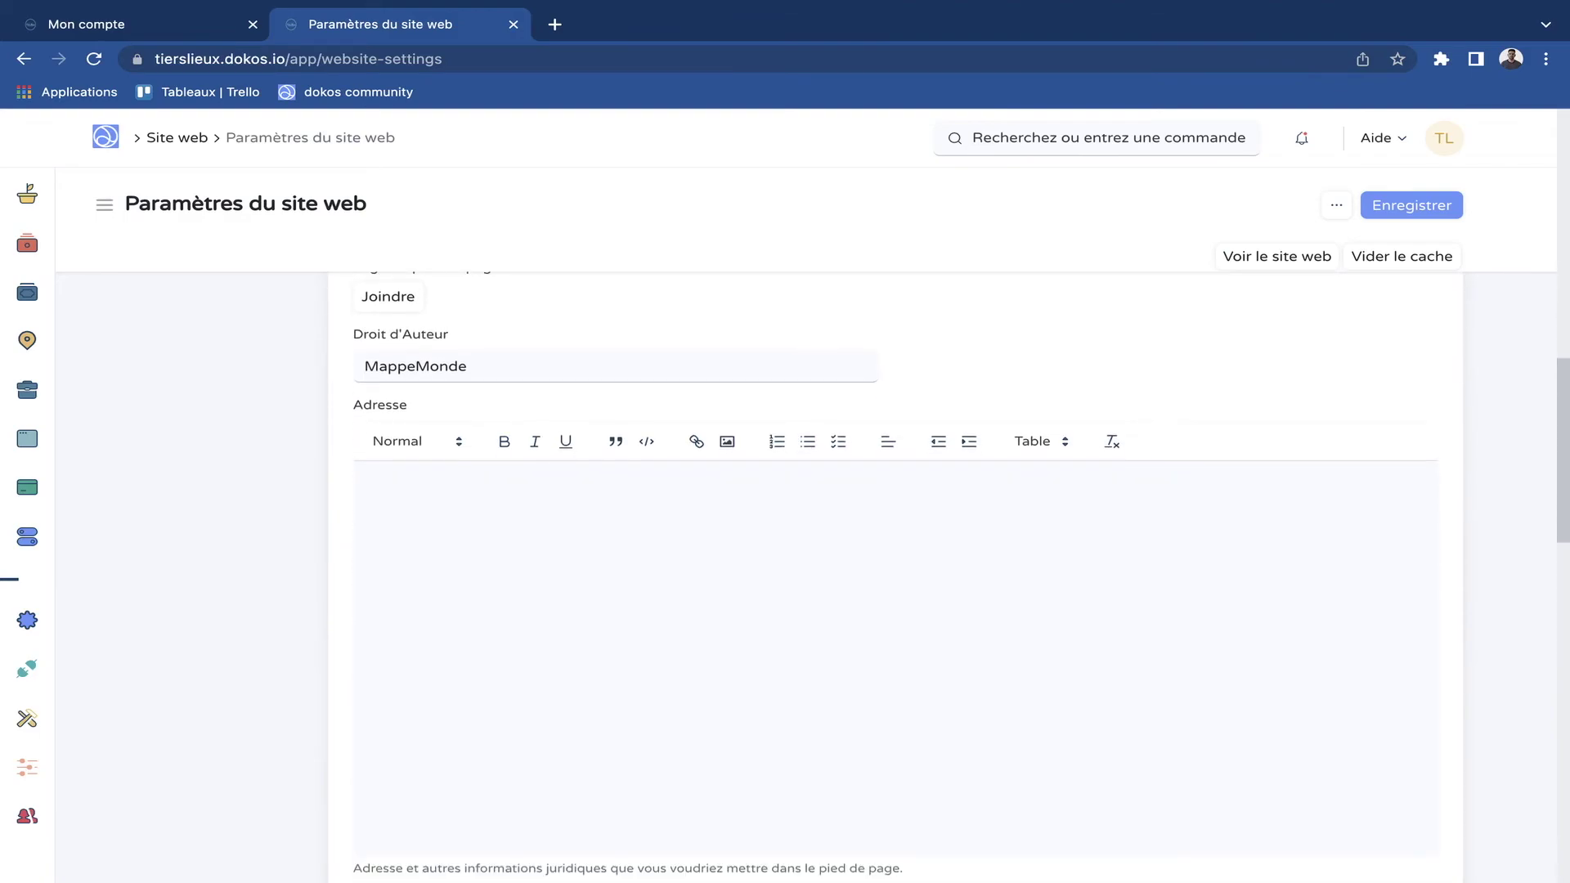
scroll(895, 572, "down", 5)
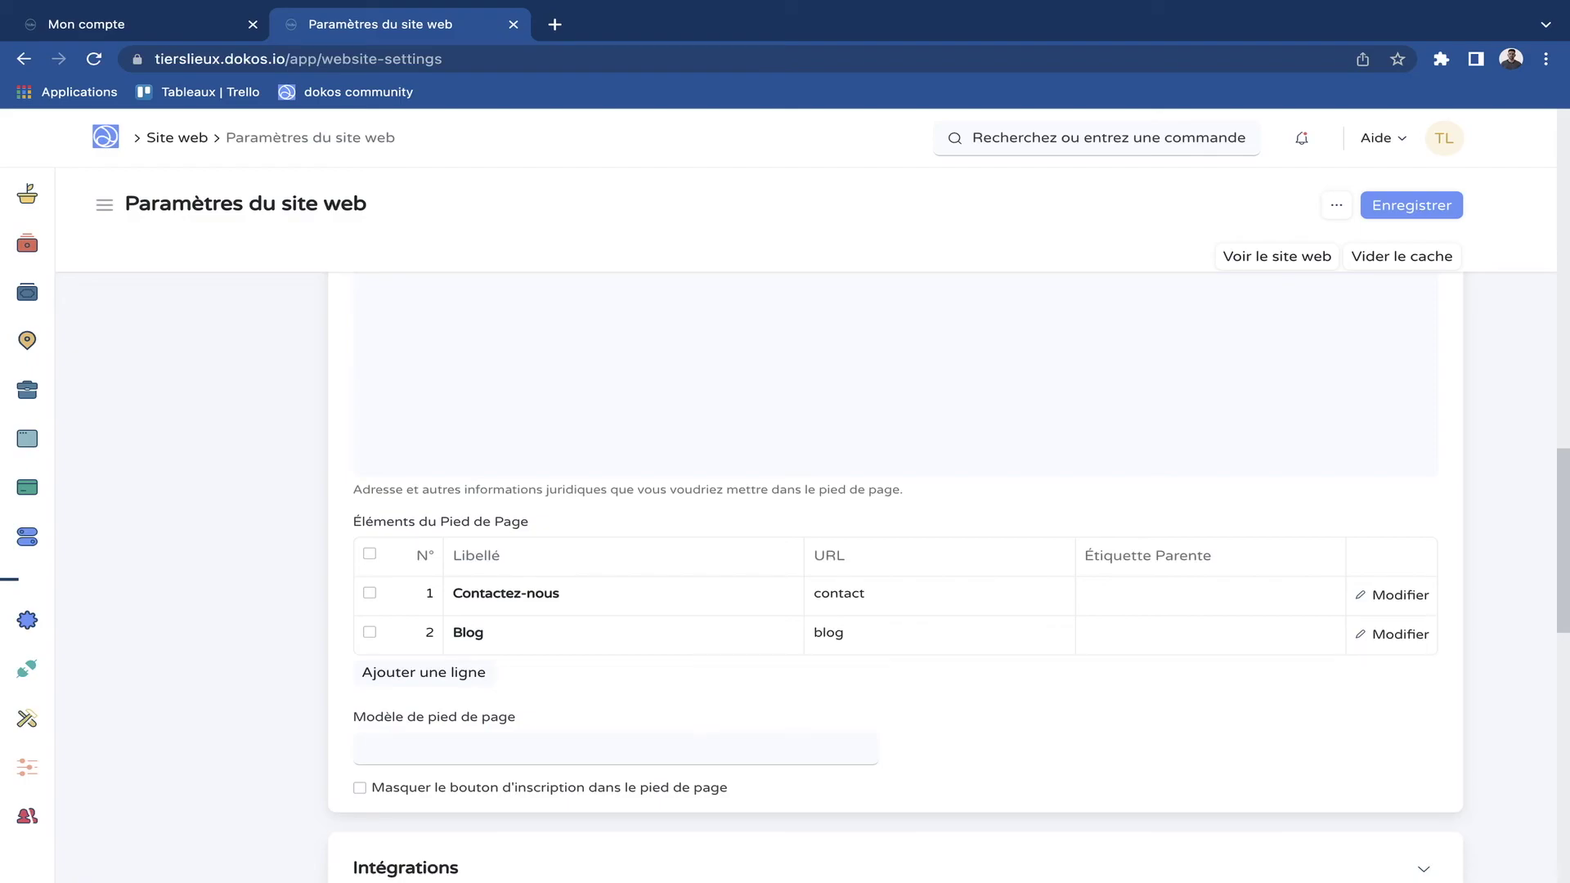
scroll(895, 572, "down", 1)
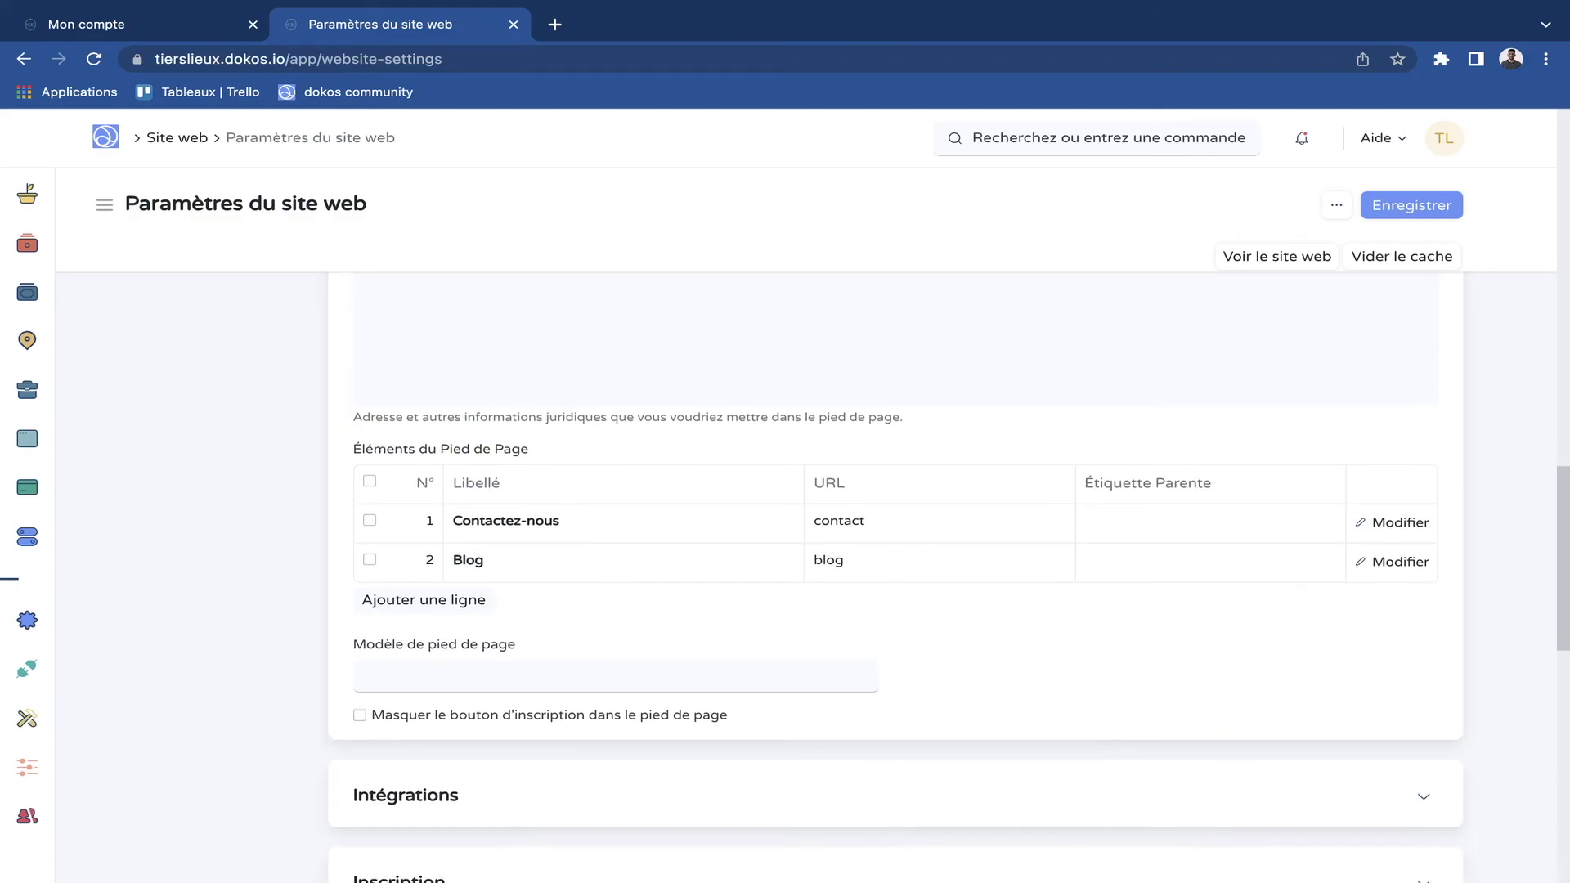
Compare with the footer on the public Mon compte page, and return to the footer's Adresse editor in the website settings.
left_click(170, 24)
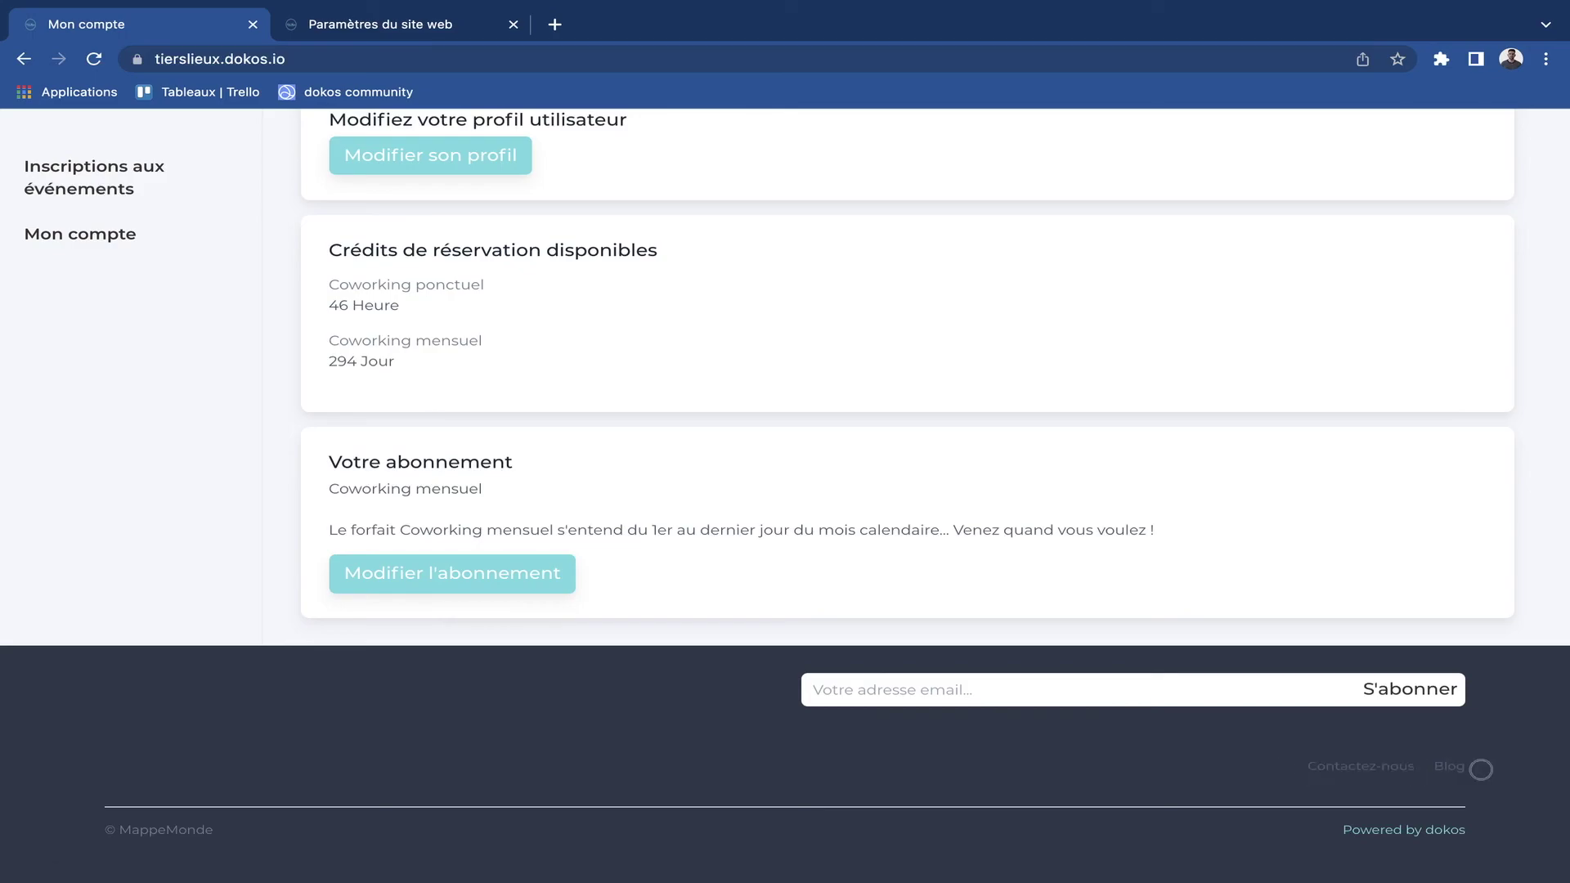
key("ctrl+Tab")
scroll(895, 512, "up", 1)
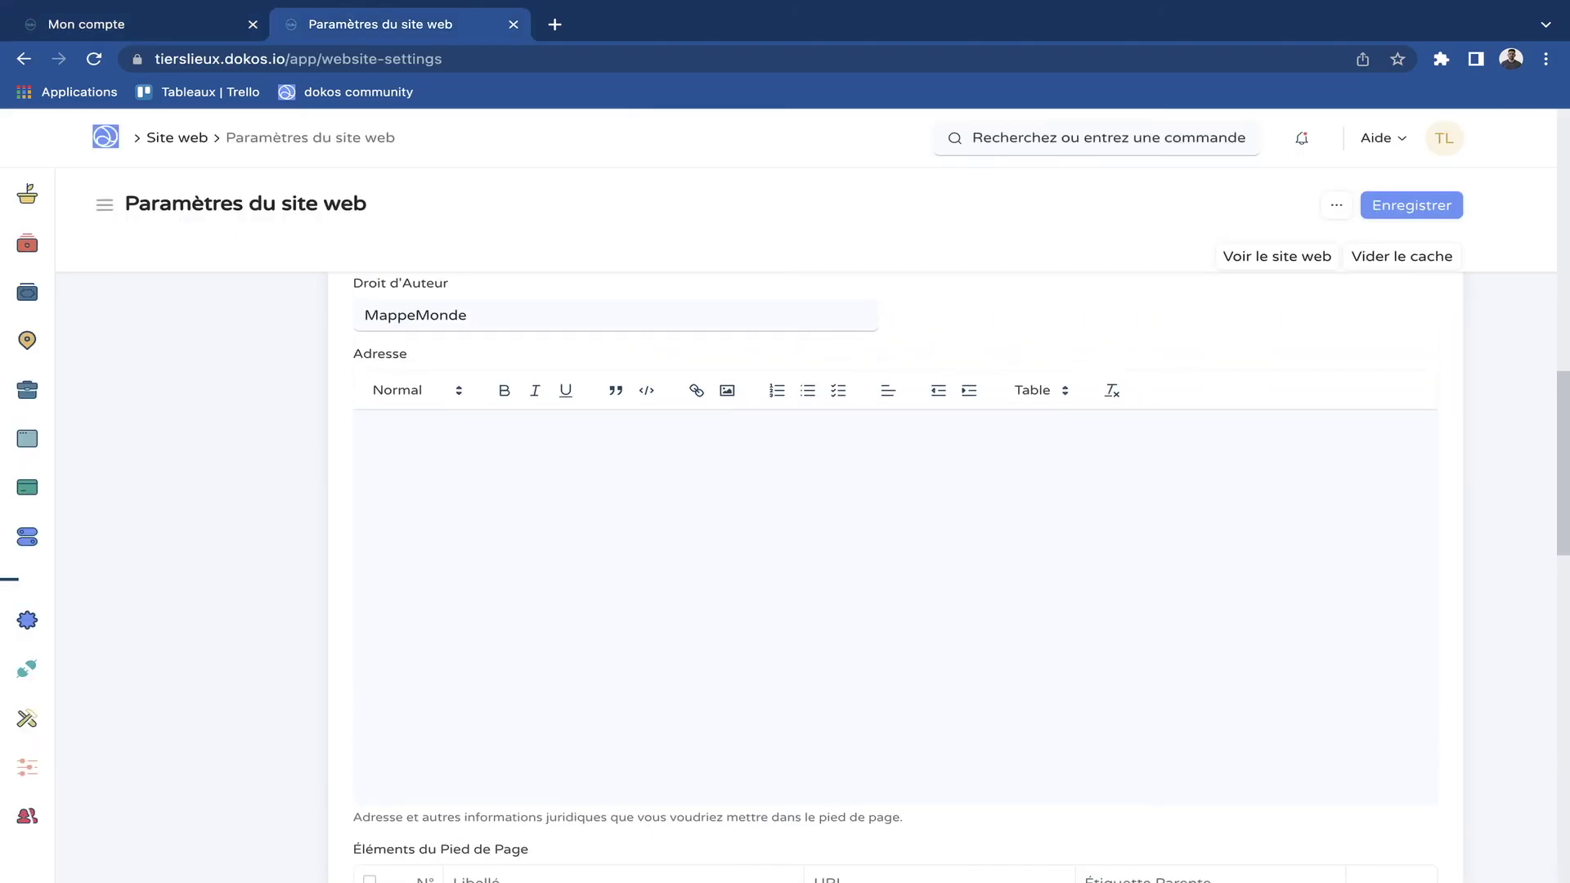
scroll(895, 572, "up", 1)
left_click(370, 468)
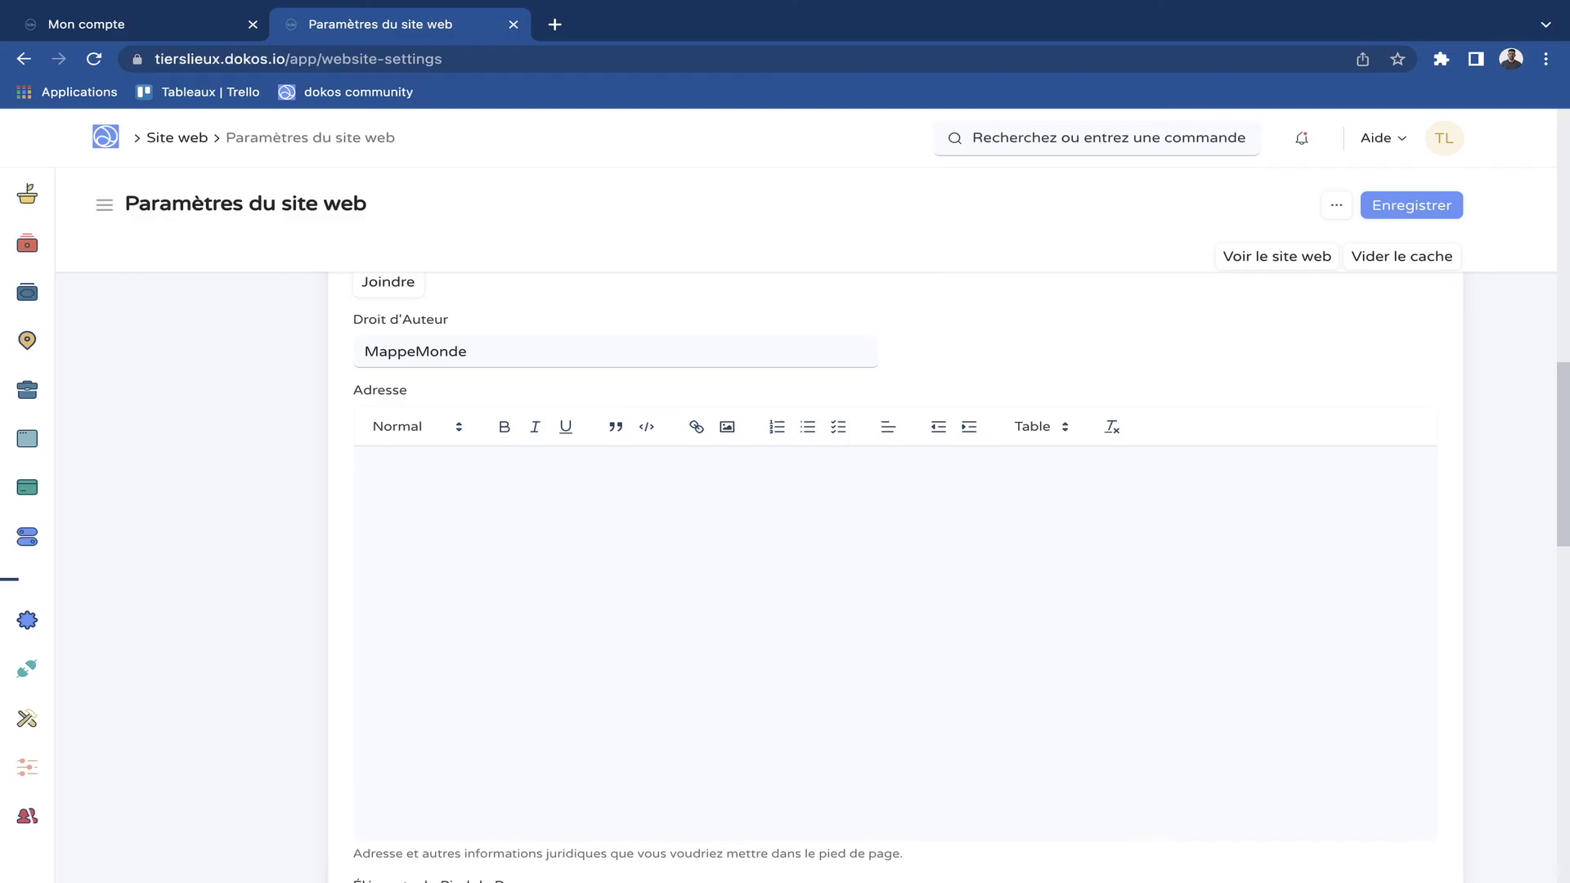